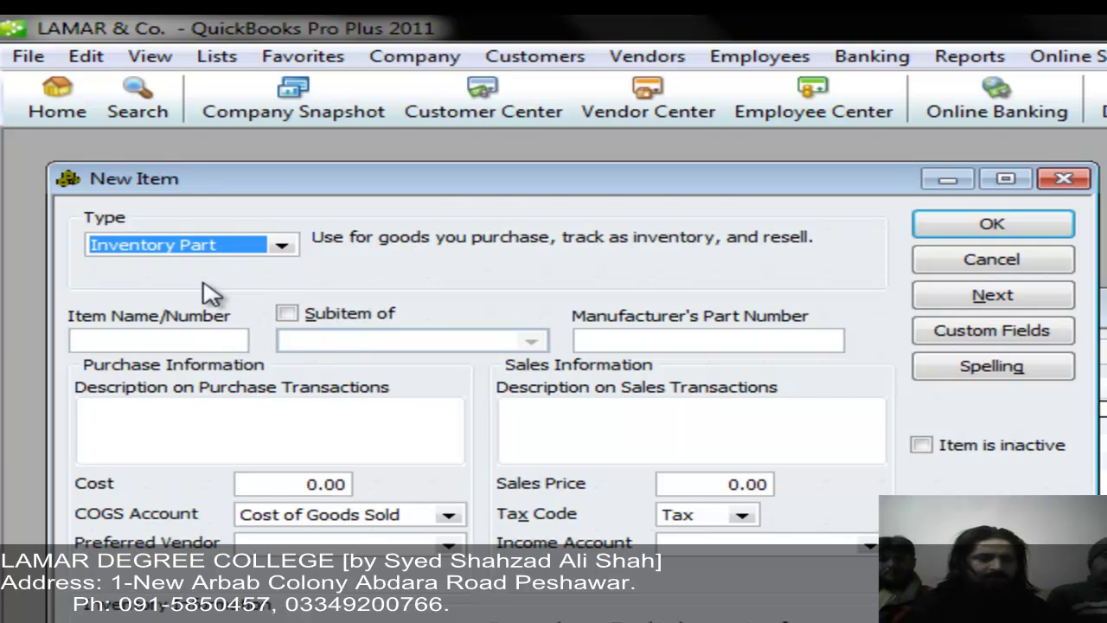
- Name the new inventory part Nokia E 63
{"action": "left_click", "coordinate": [190, 340]}
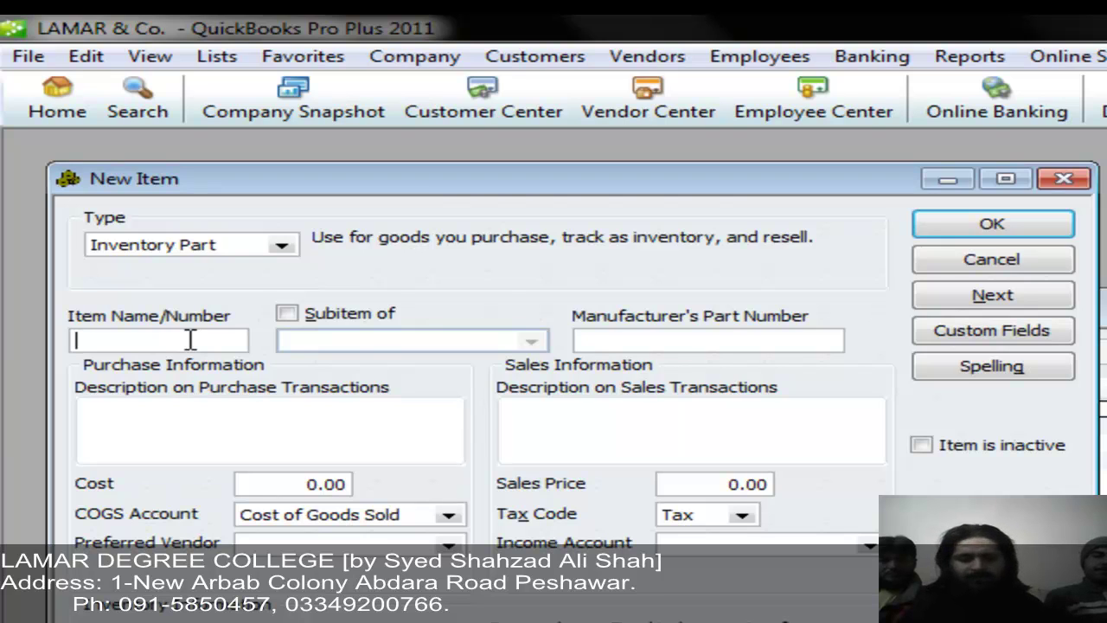
{"action": "type", "text": "Nok"}
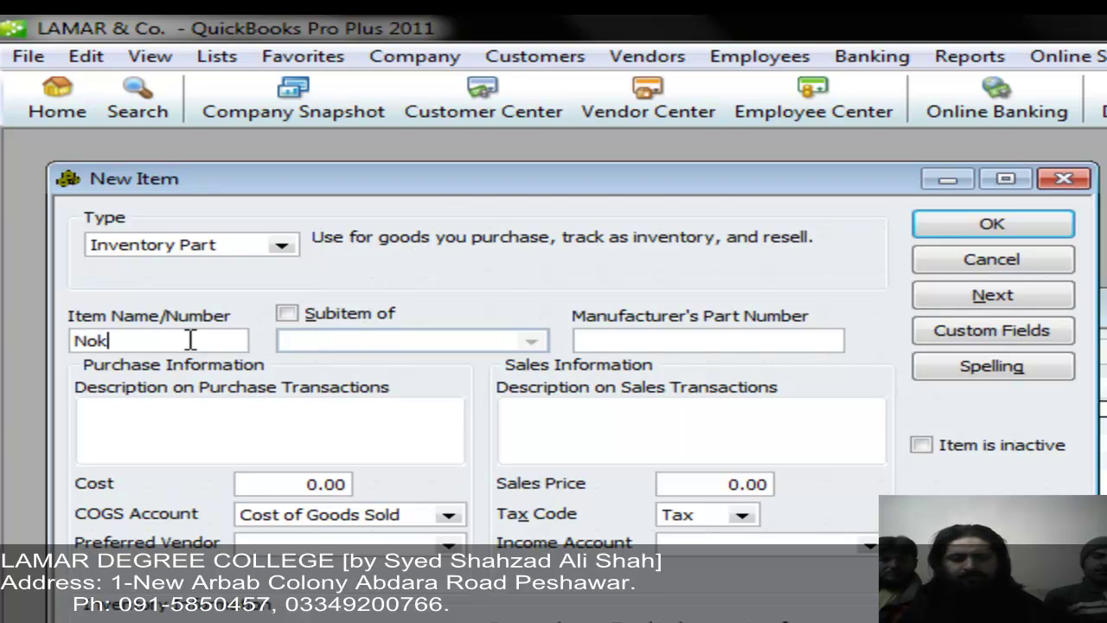
{"action": "type", "text": "ia "}
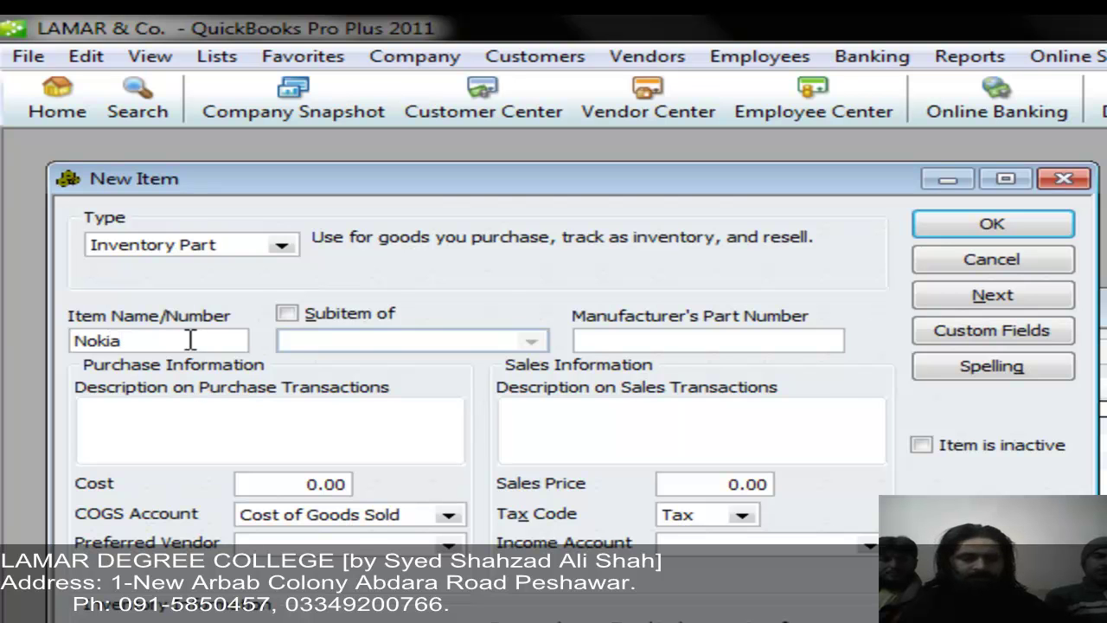
{"action": "type", "text": "E"}
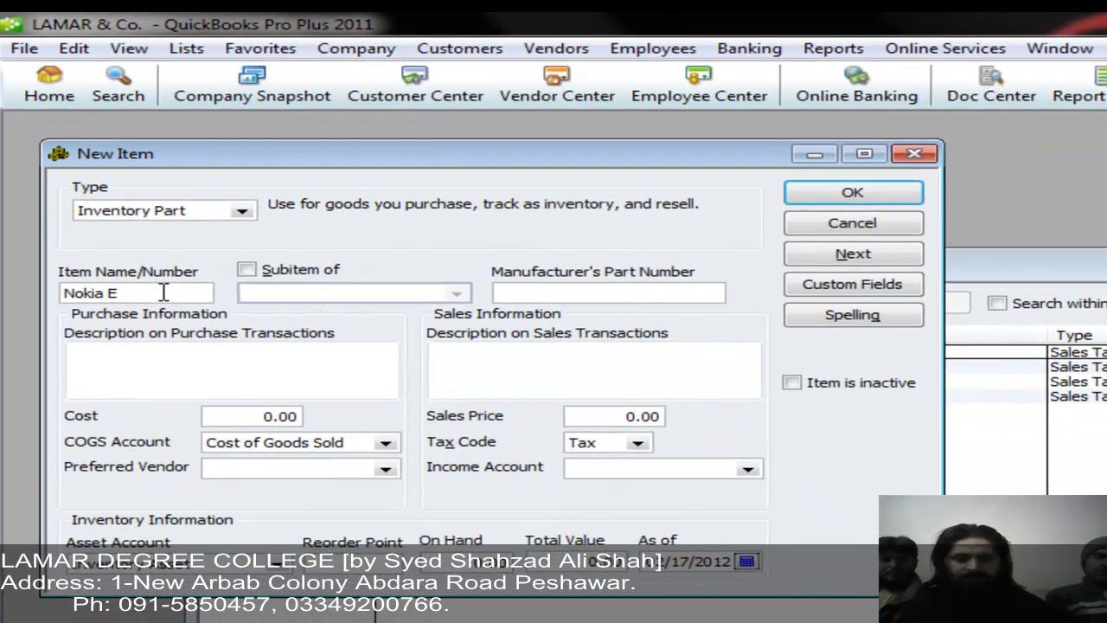
{"action": "type", "text": " 63"}
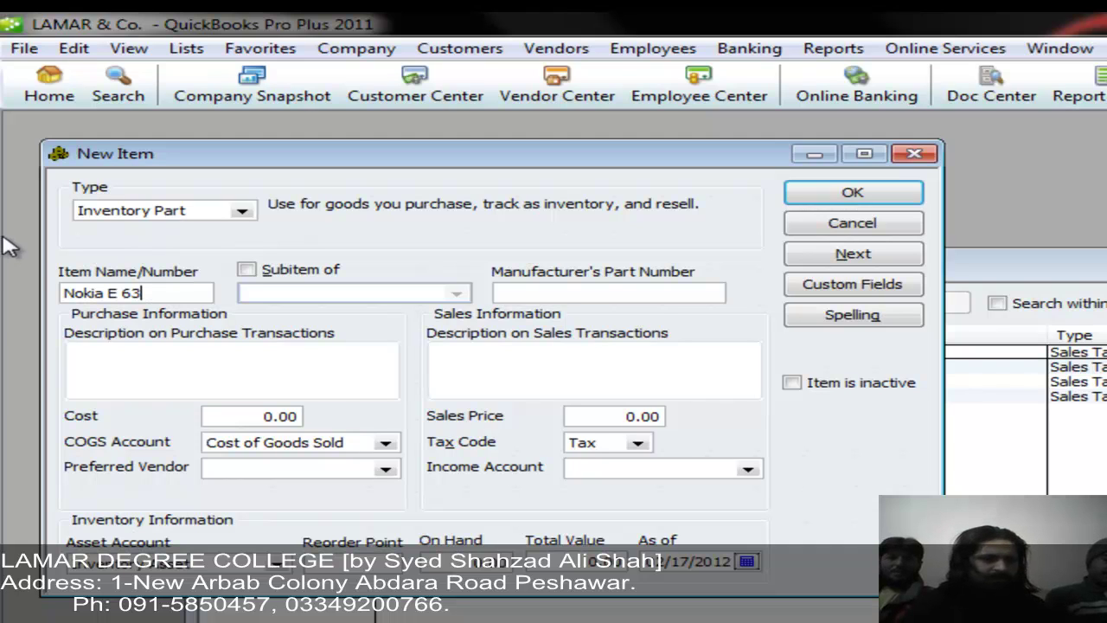
- Copy the item name Nokia E 63 into both the purchase and the sales transaction descriptions
{"action": "left_click_drag", "start_coordinate": [162, 294], "coordinate": [5, 290]}
{"action": "key", "text": "ctrl+c"}
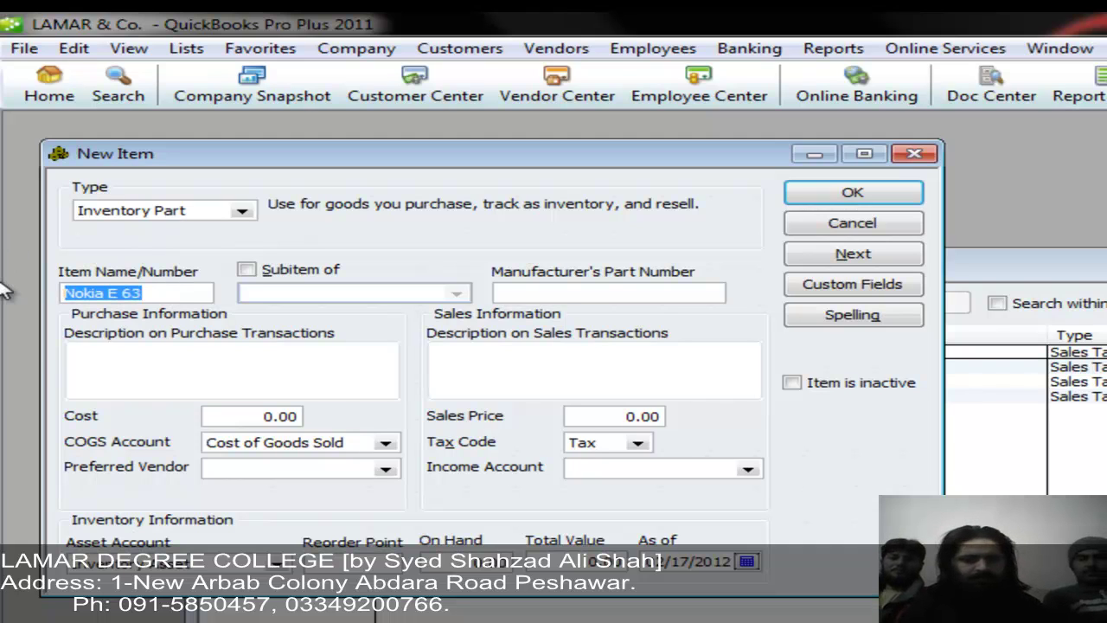
{"action": "left_click", "coordinate": [188, 372]}
{"action": "key", "text": "ctrl+v"}
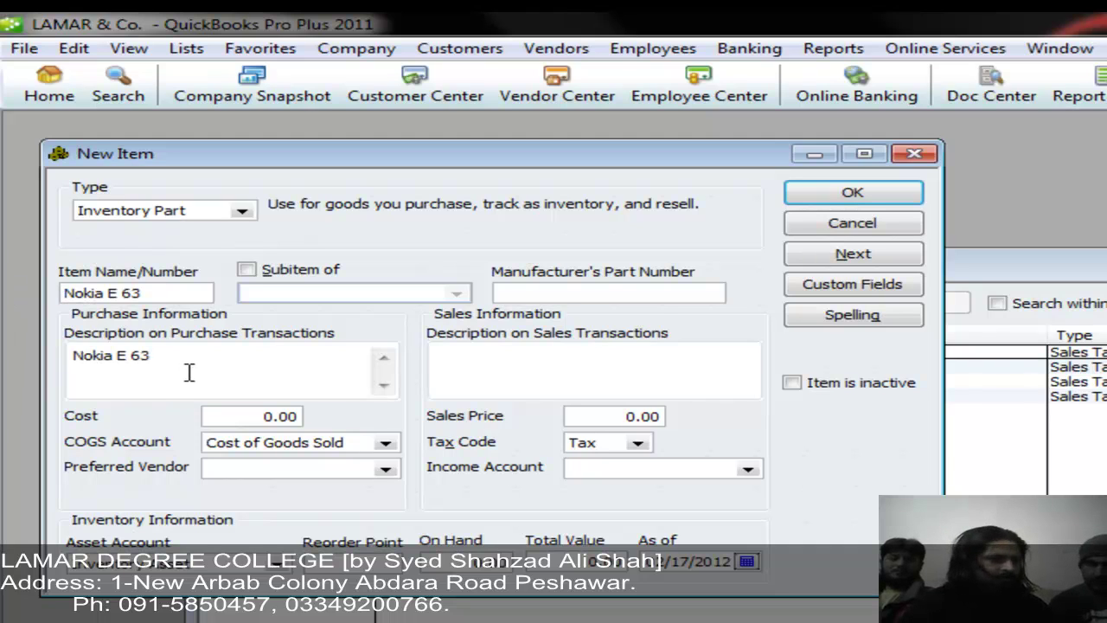
{"action": "left_click", "coordinate": [520, 381]}
{"action": "key", "text": "ctrl+v"}
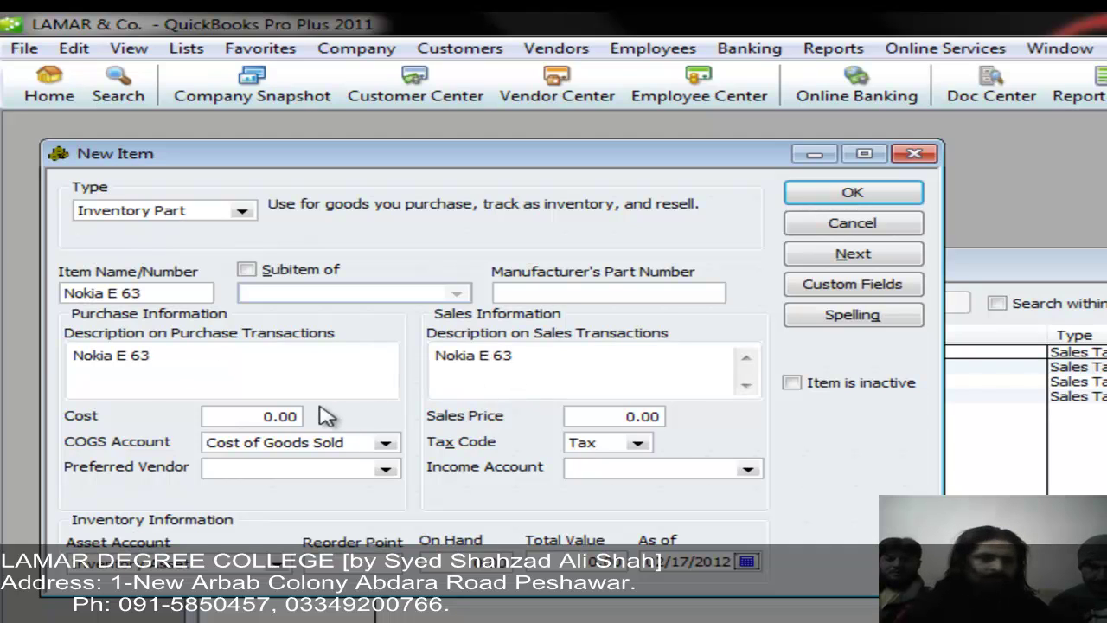
- Set the item's purchase cost to 13,200
{"action": "left_click", "coordinate": [246, 415]}
{"action": "left_click_drag", "start_coordinate": [246, 415], "coordinate": [351, 418]}
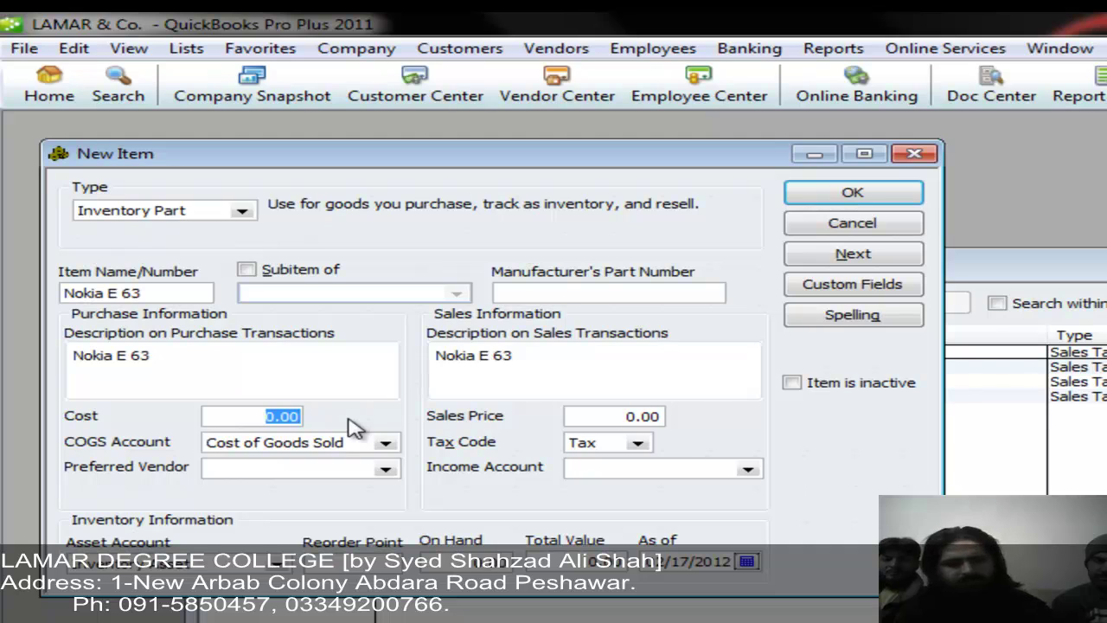
{"action": "type", "text": "13"}
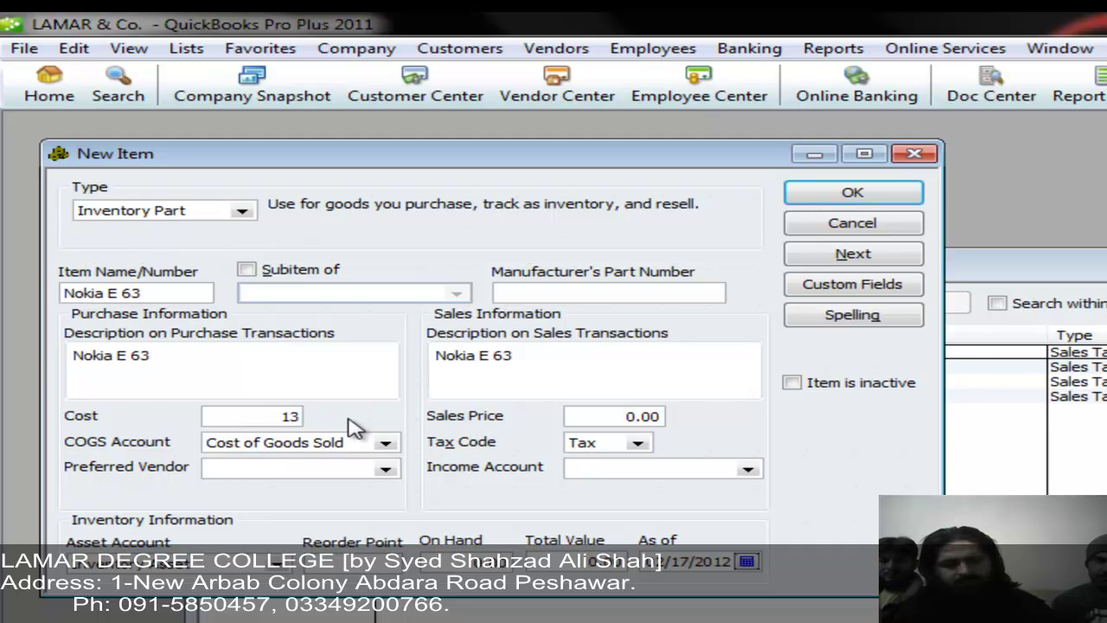
{"action": "type", "text": "200"}
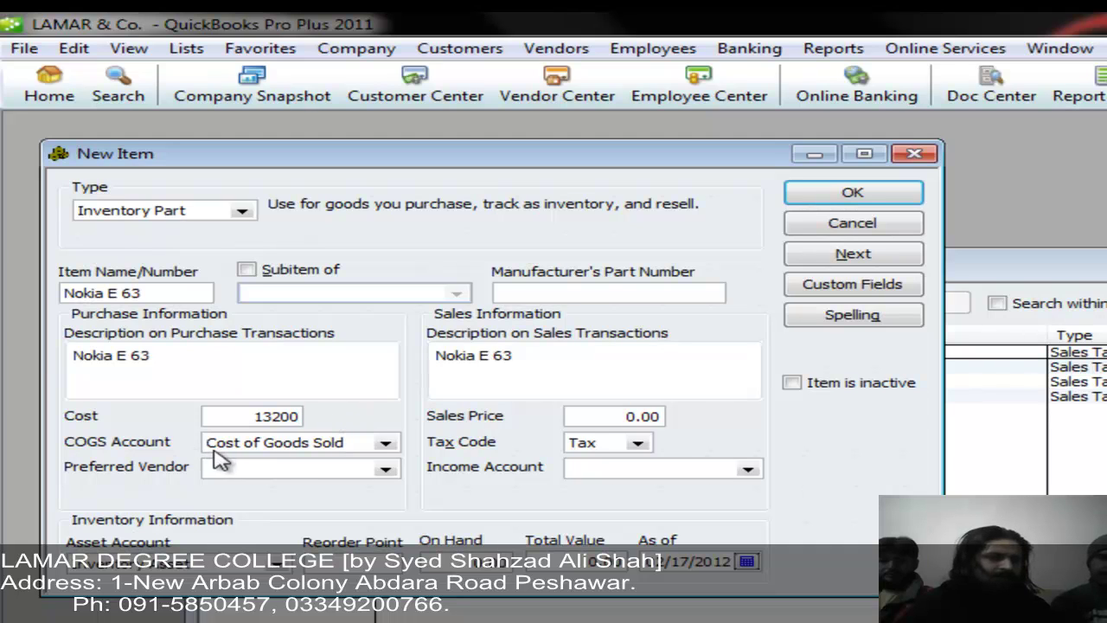
- Assign Cost of Goods Sold as the COGS account and choose the first listed vendor as the preferred vendor
{"action": "left_click", "coordinate": [385, 445]}
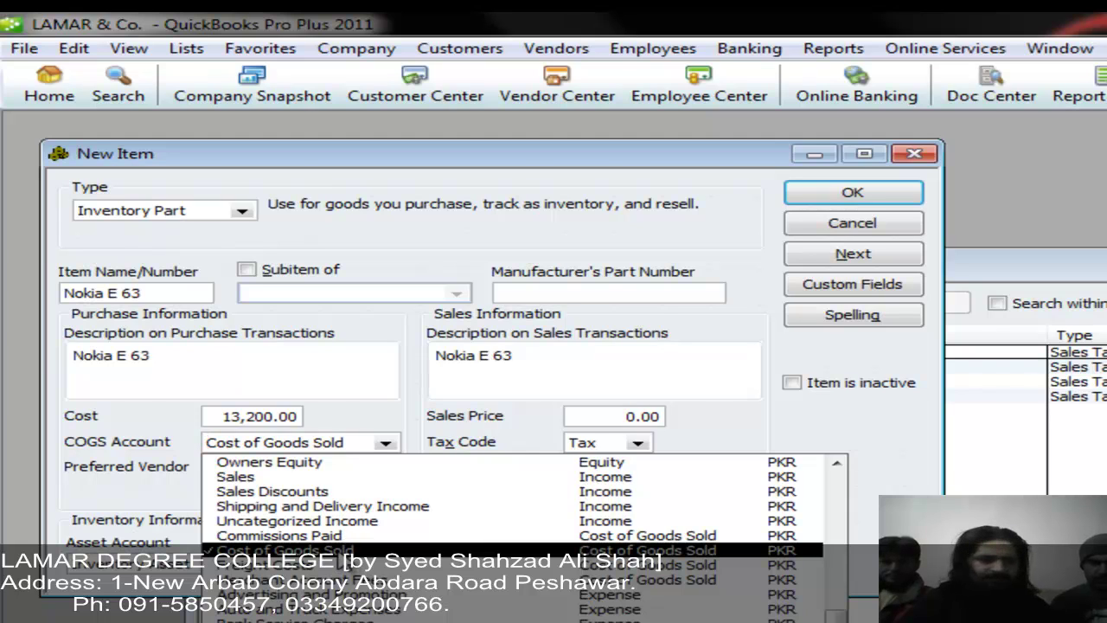
{"action": "left_click", "coordinate": [342, 552]}
{"action": "left_click", "coordinate": [385, 469]}
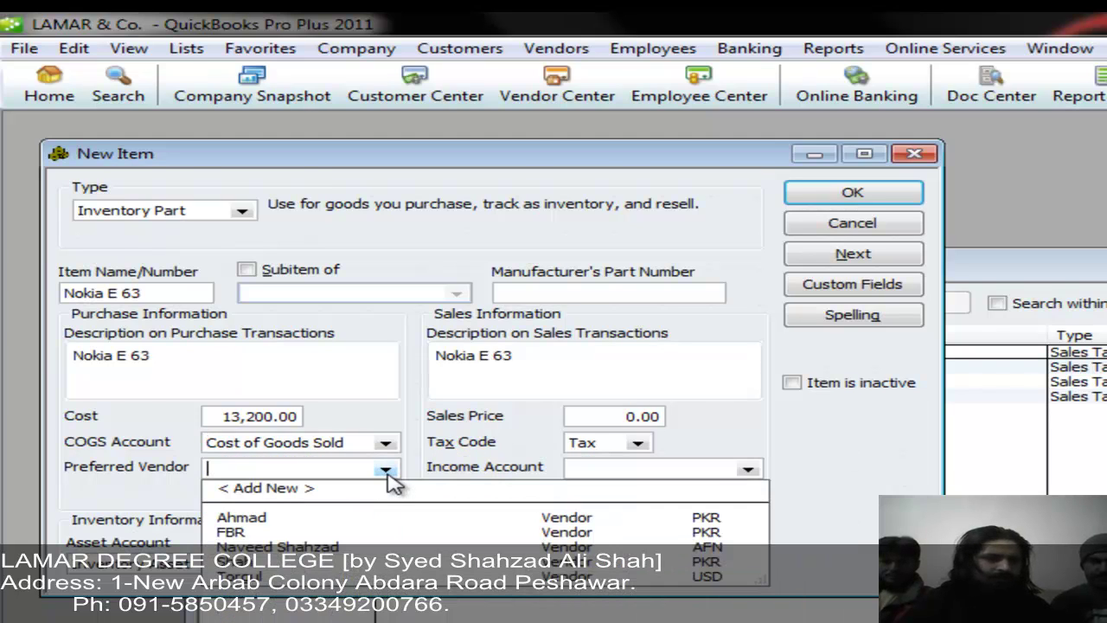
{"action": "left_click", "coordinate": [264, 523]}
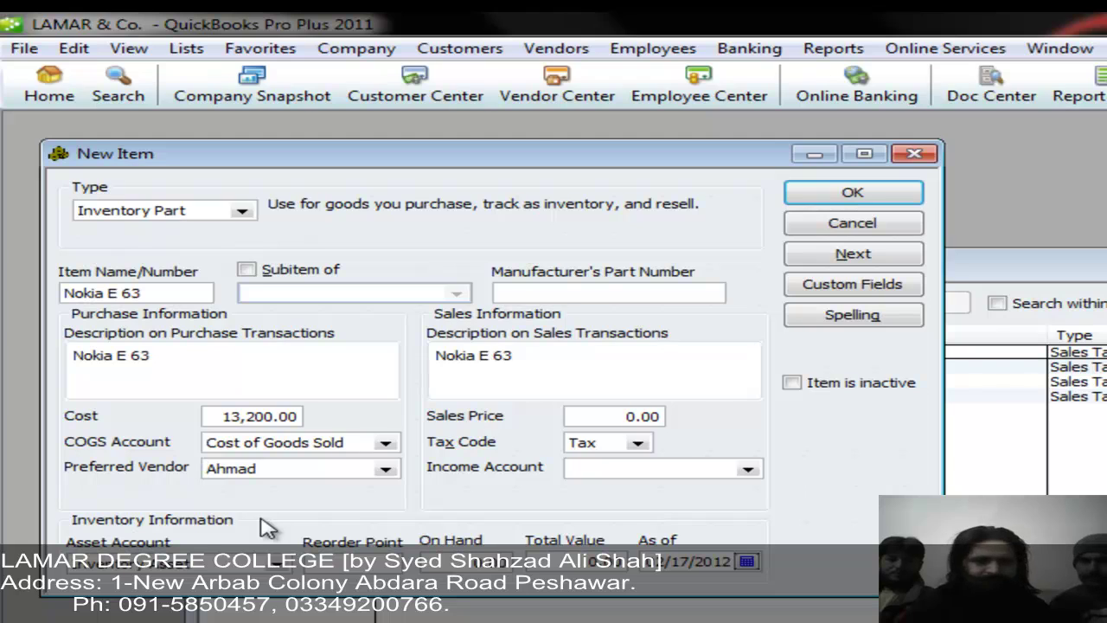
- Set the item's sales price to 15,000 and keep its tax code as Tax
{"action": "left_click", "coordinate": [618, 415]}
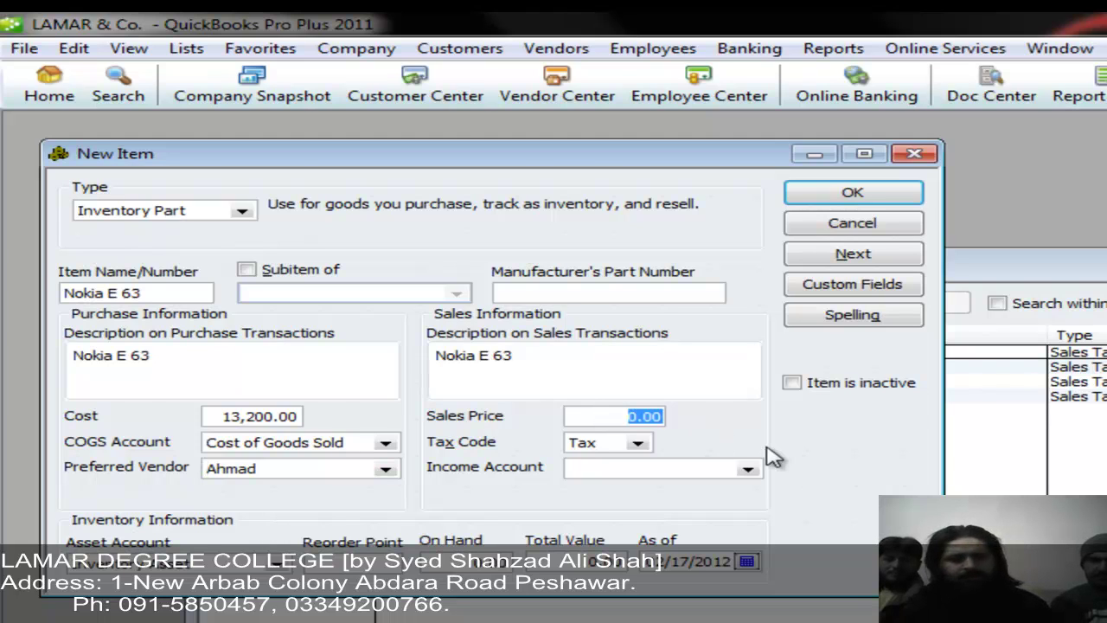
{"action": "type", "text": "150"}
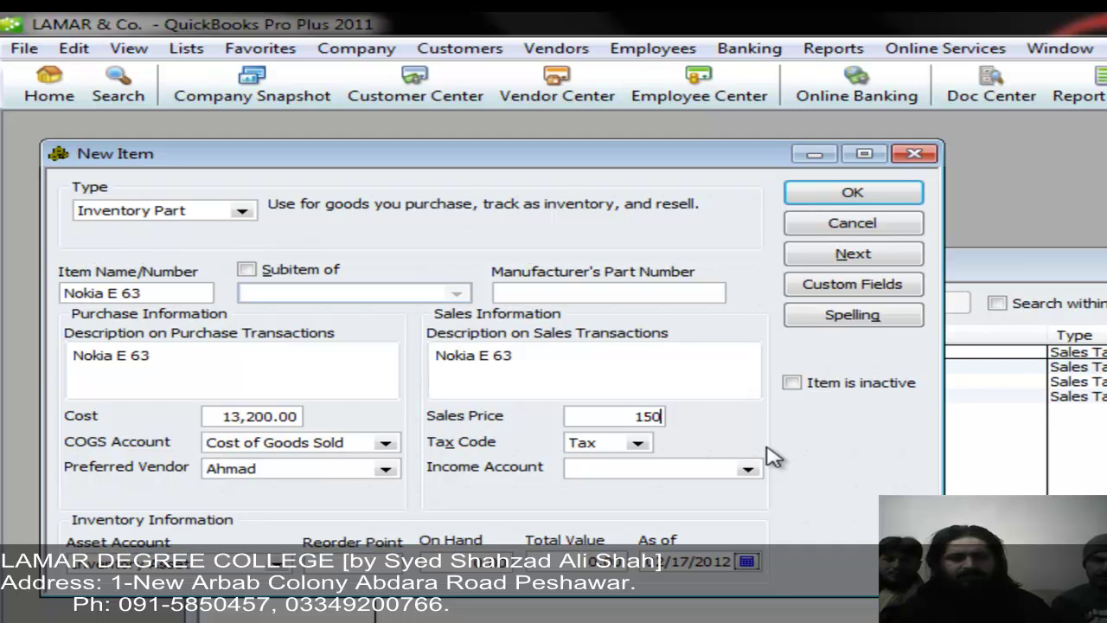
{"action": "type", "text": "00"}
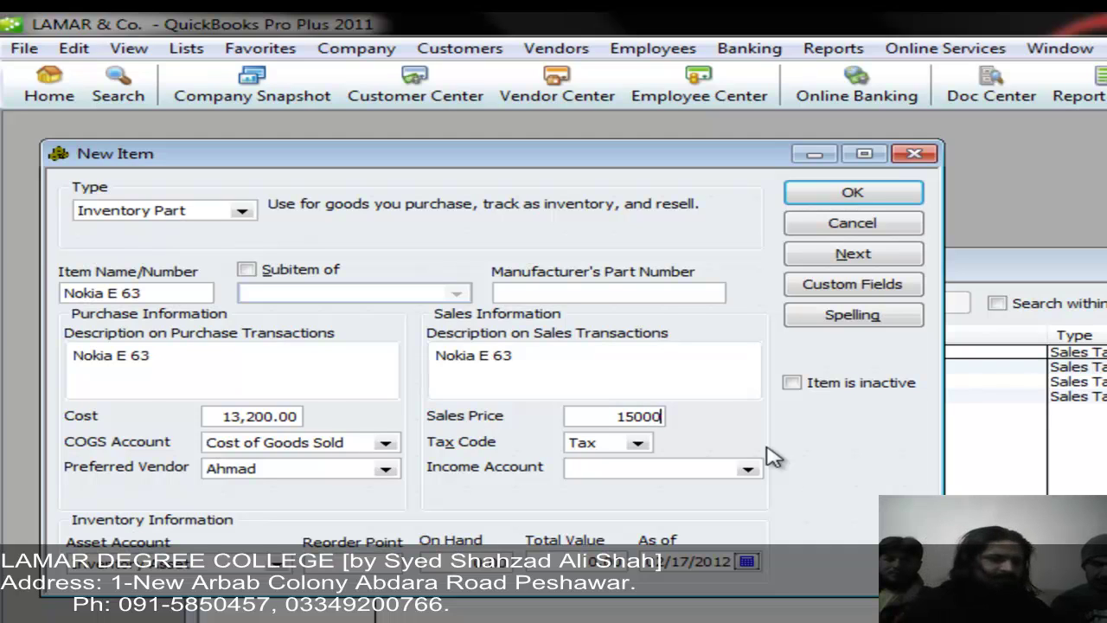
{"action": "key", "text": "Tab"}
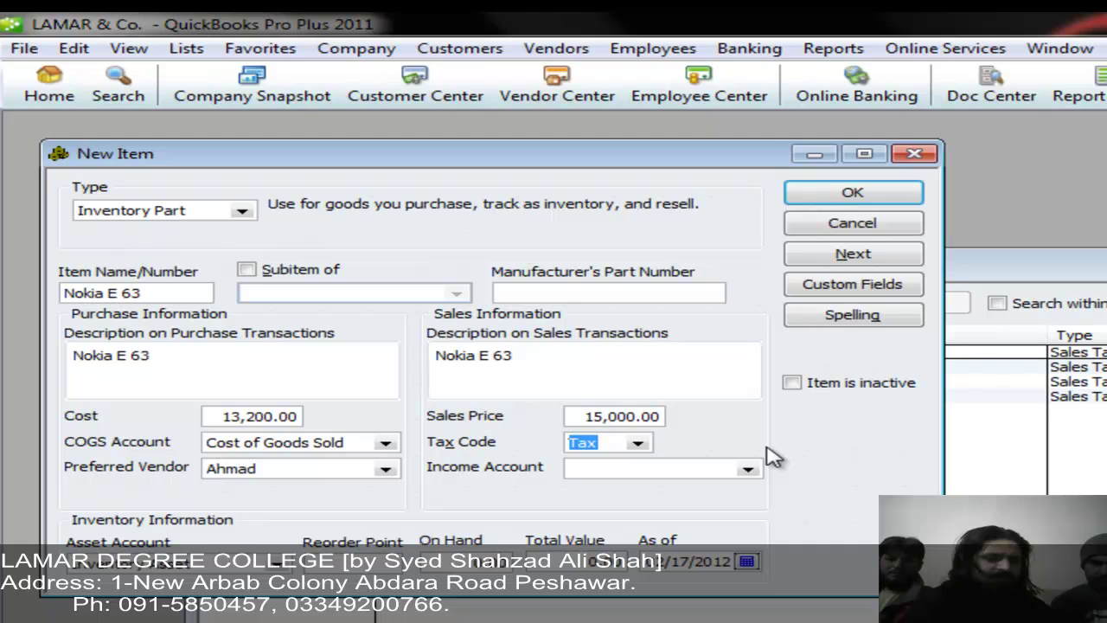
{"action": "left_click", "coordinate": [637, 443]}
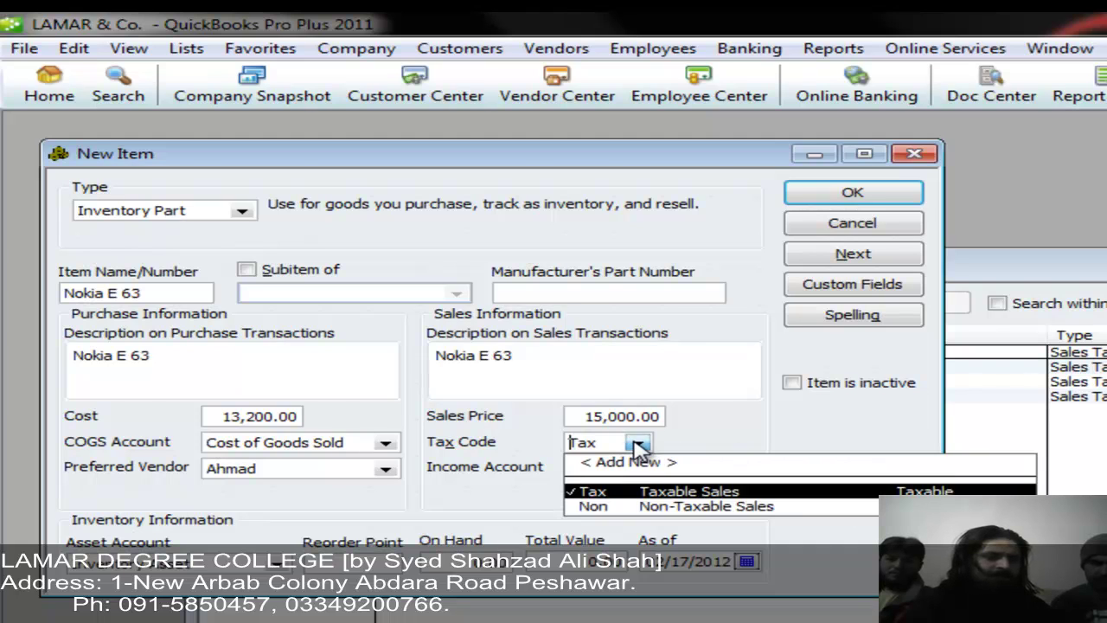
{"action": "left_click", "coordinate": [637, 445]}
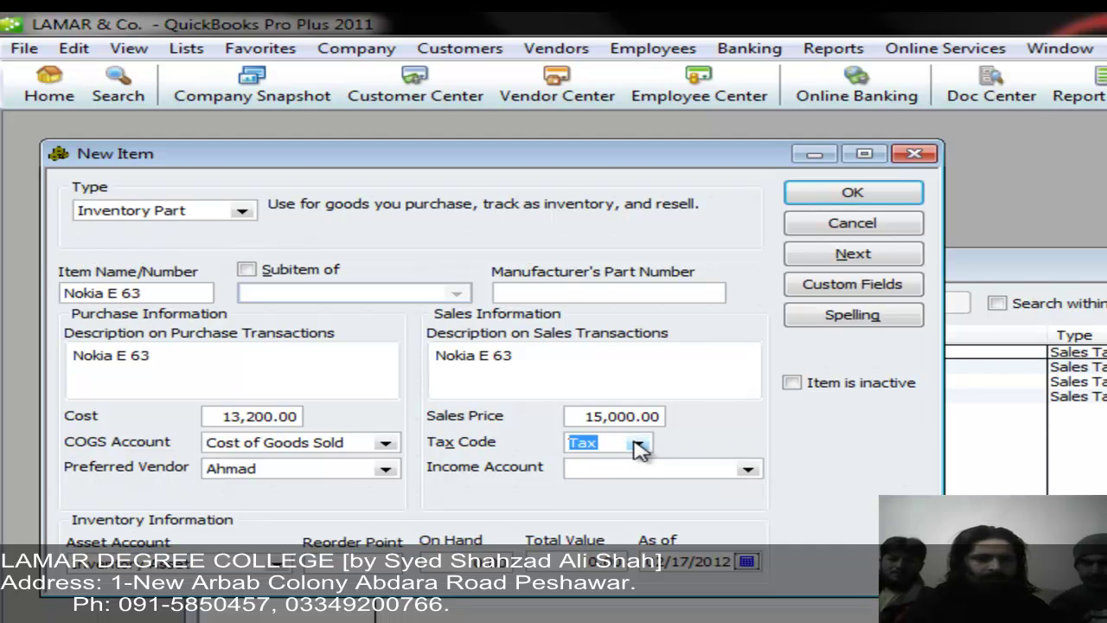
- Assign Sales as the income account and Inventory Asset as the asset account
{"action": "left_click", "coordinate": [644, 467]}
{"action": "type", "text": "Sales"}
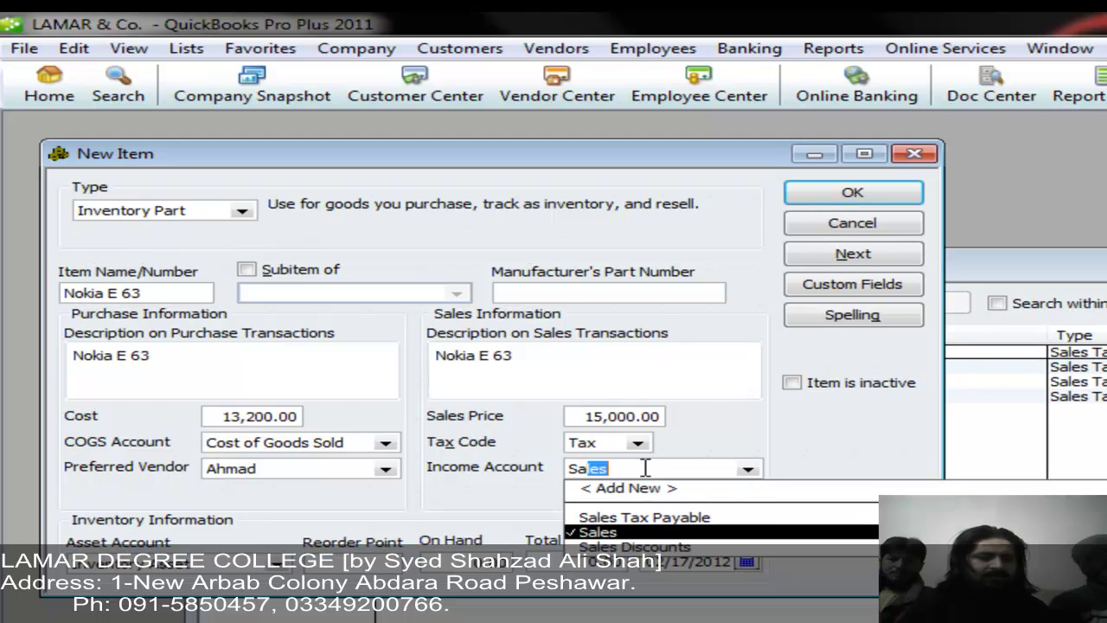
{"action": "left_click", "coordinate": [608, 533]}
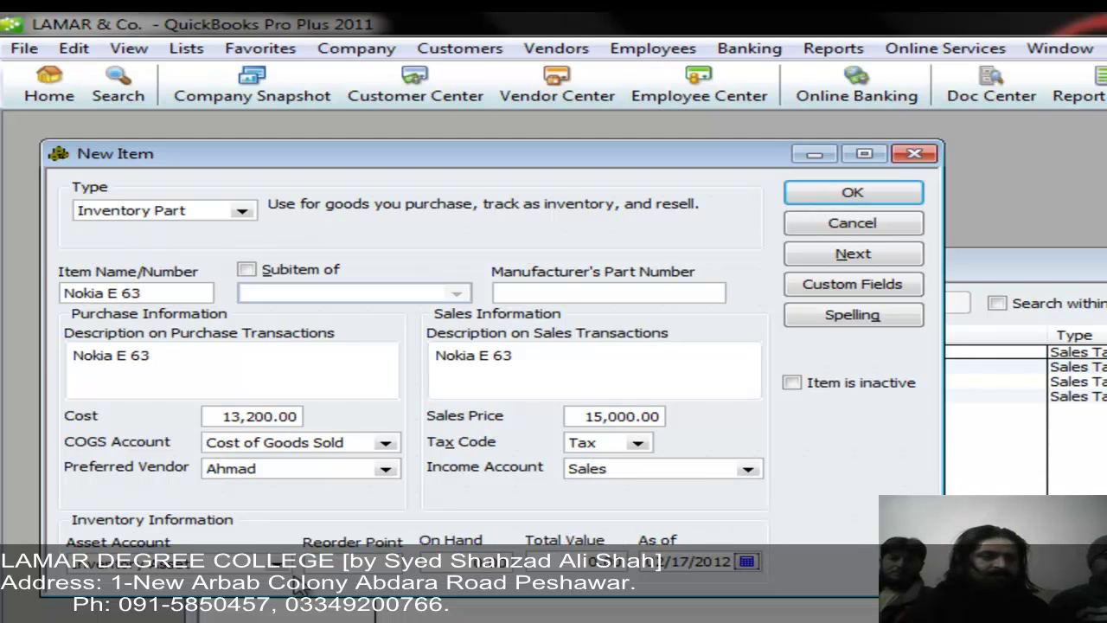
{"action": "left_click", "coordinate": [281, 571]}
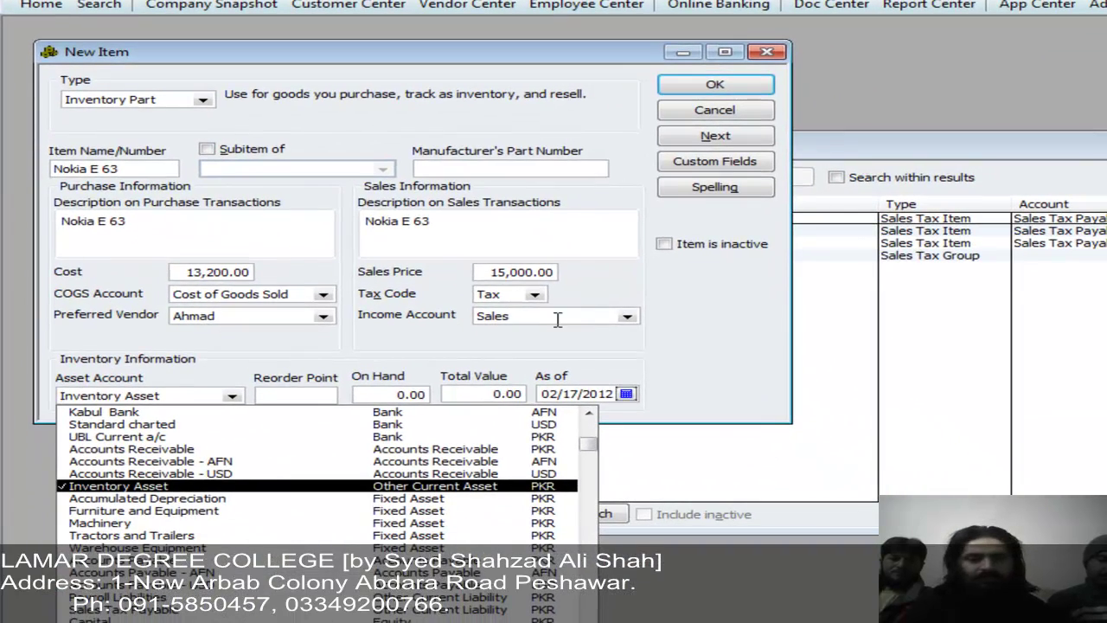
{"action": "left_click", "coordinate": [403, 487]}
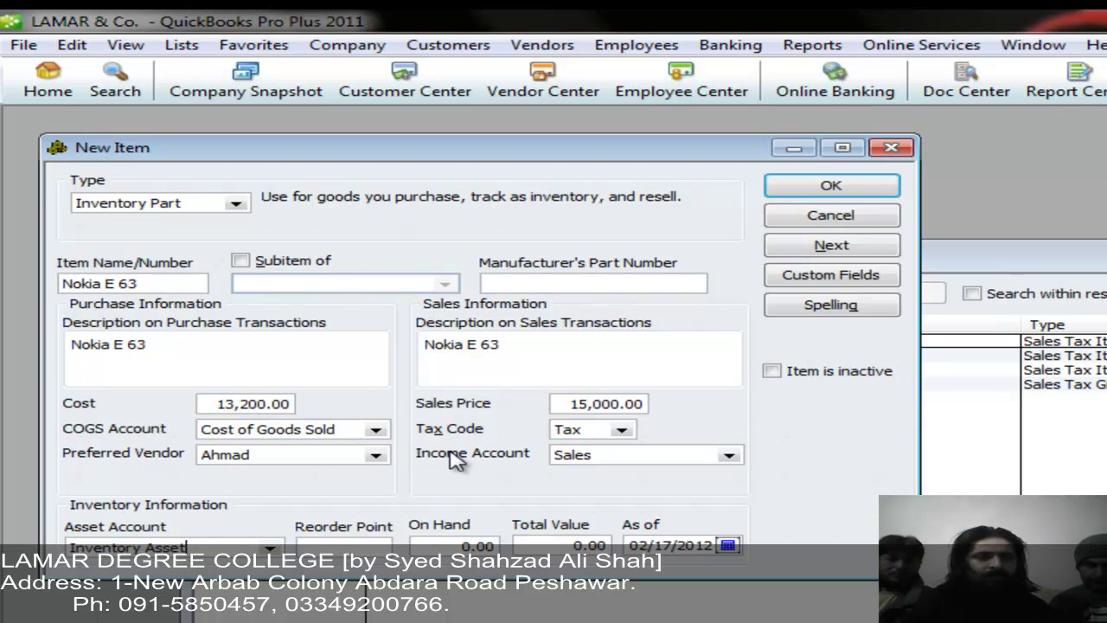
{"action": "left_click", "coordinate": [604, 456]}
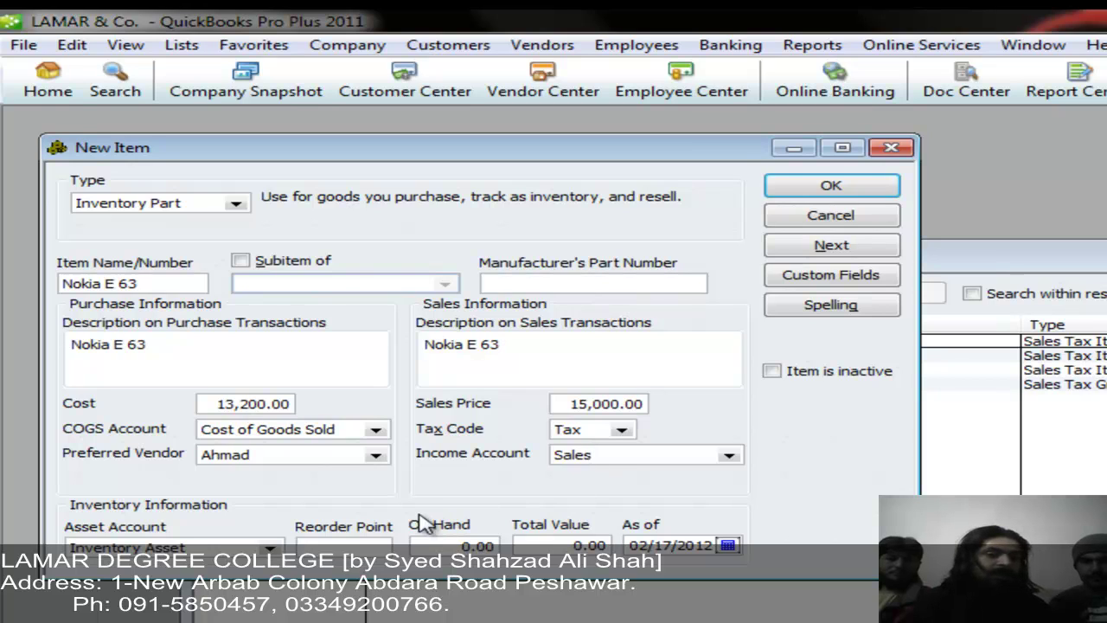
- Set the item's reorder point to 14 and its on-hand quantity to 24
{"action": "left_click", "coordinate": [350, 543]}
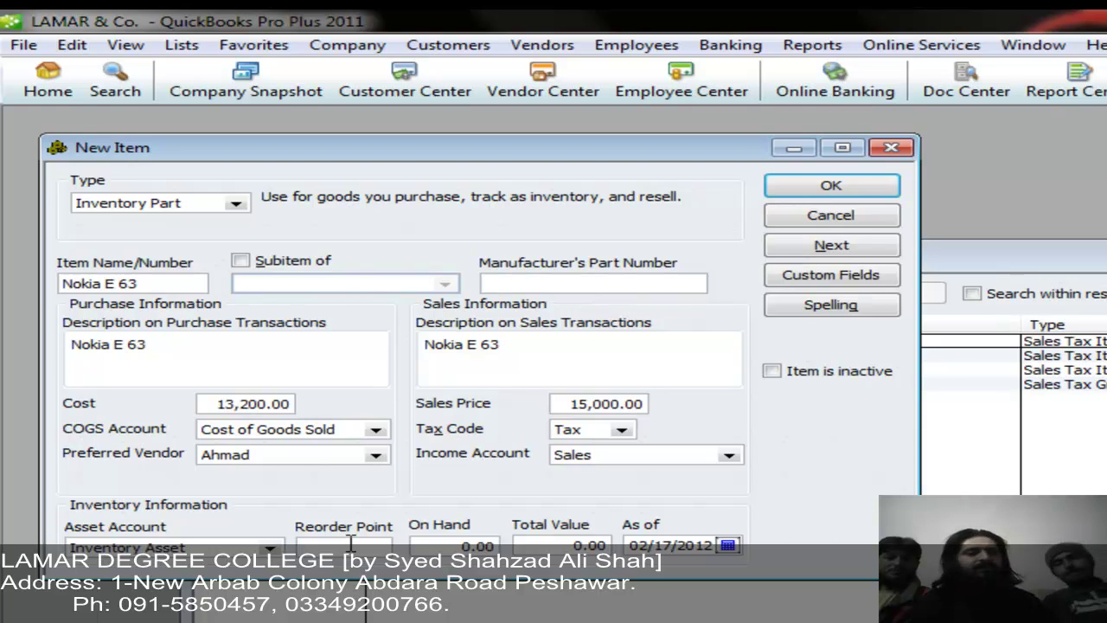
{"action": "type", "text": "14"}
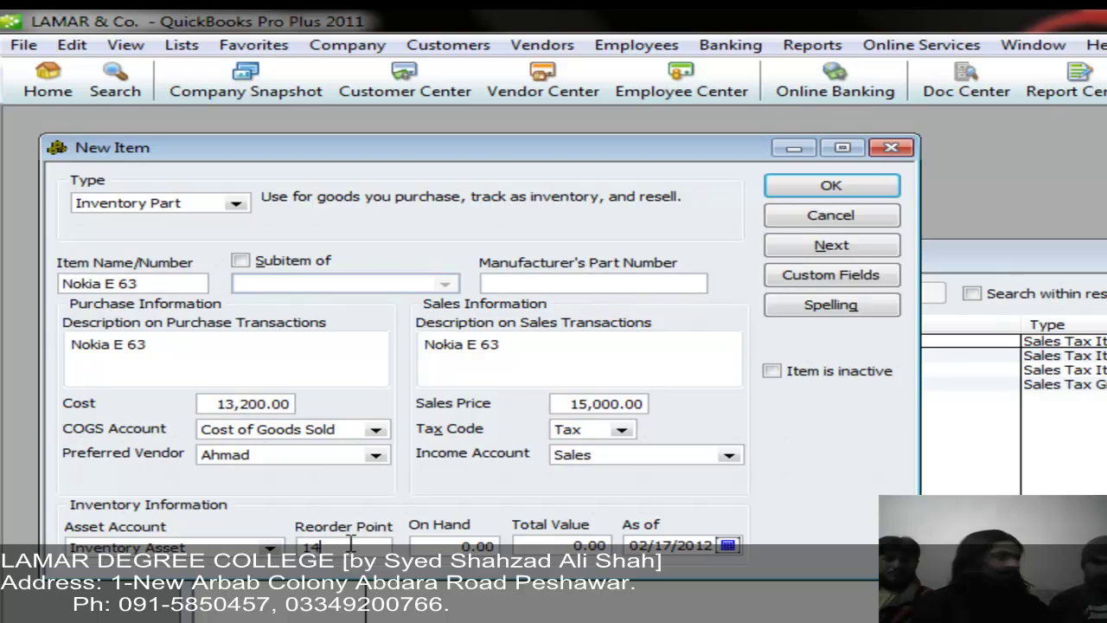
{"action": "key", "text": "Tab"}
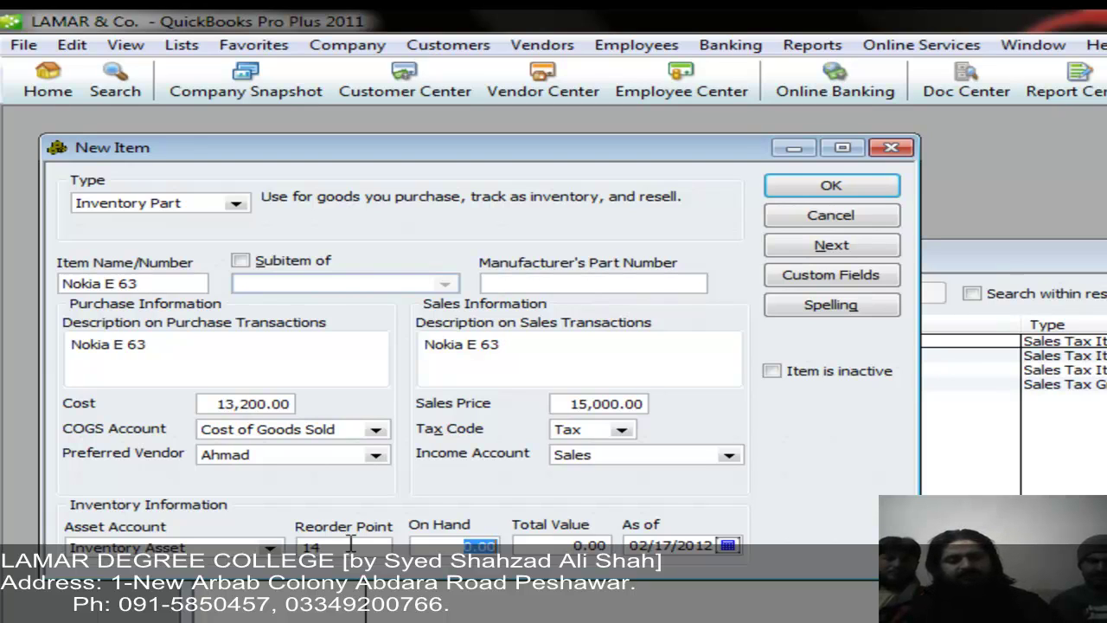
{"action": "type", "text": "24"}
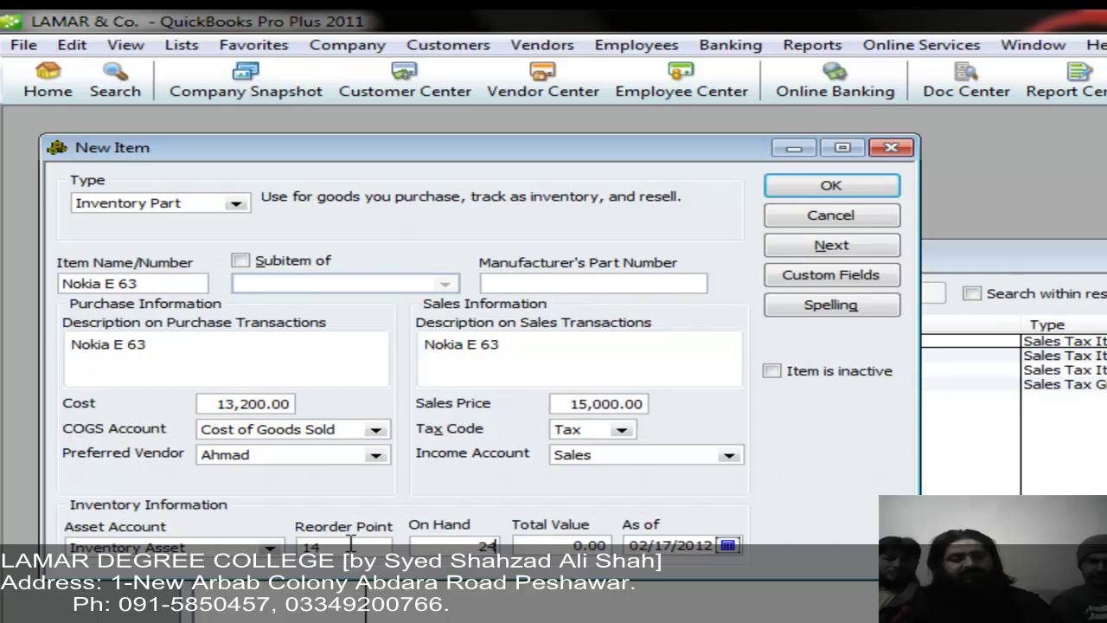
{"action": "key", "text": "Tab"}
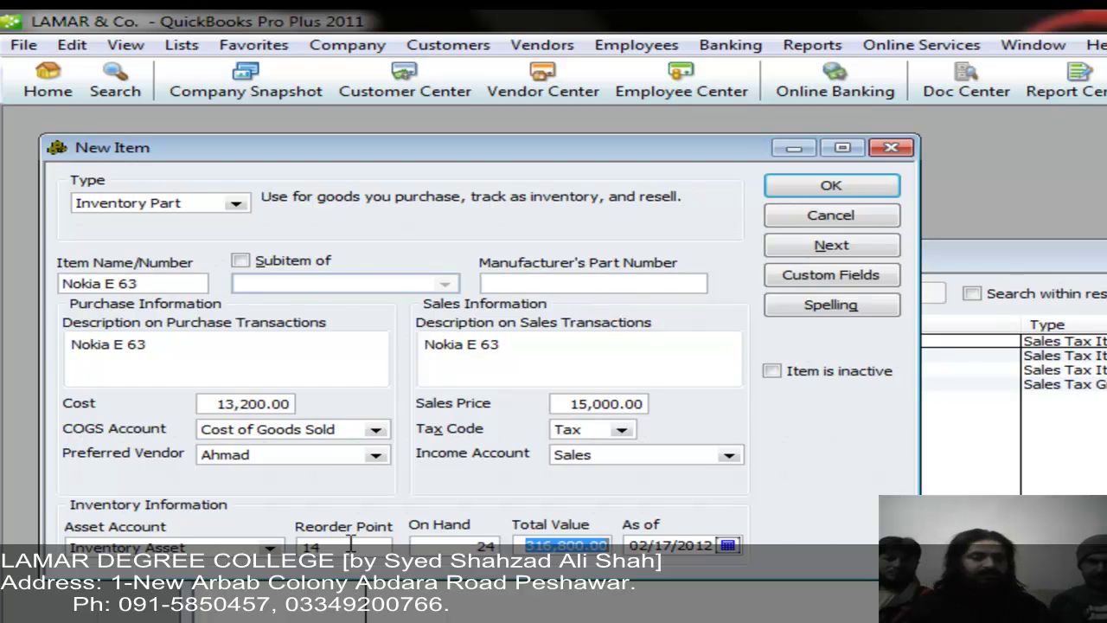
- Save the new Nokia E 63 item, adding the word Nokia to the spelling dictionary
{"action": "left_click", "coordinate": [275, 410]}
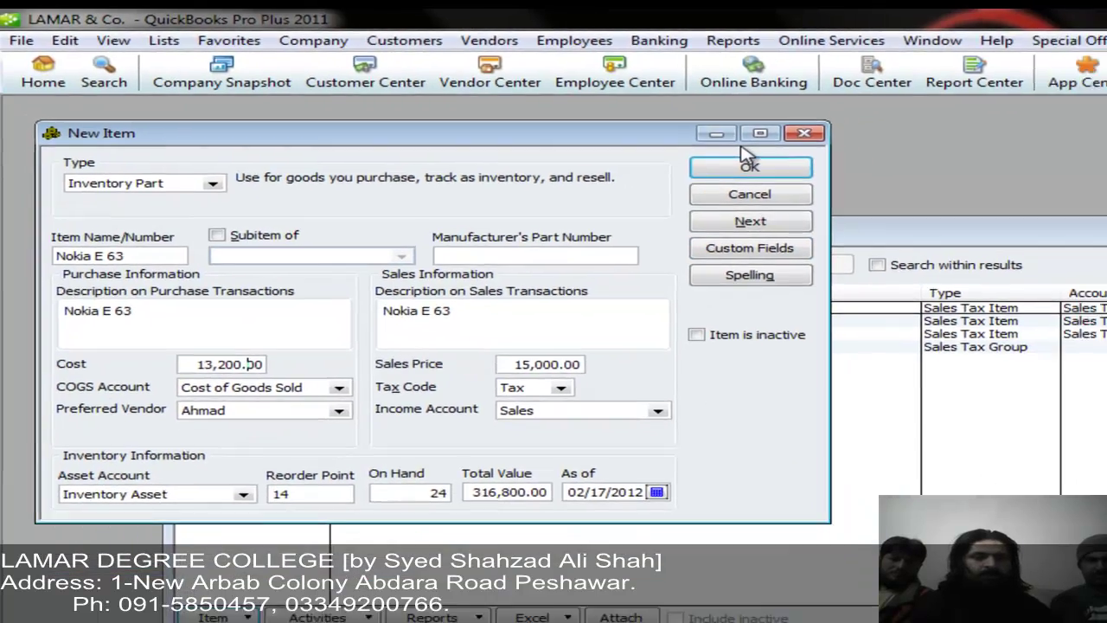
{"action": "left_click", "coordinate": [748, 165]}
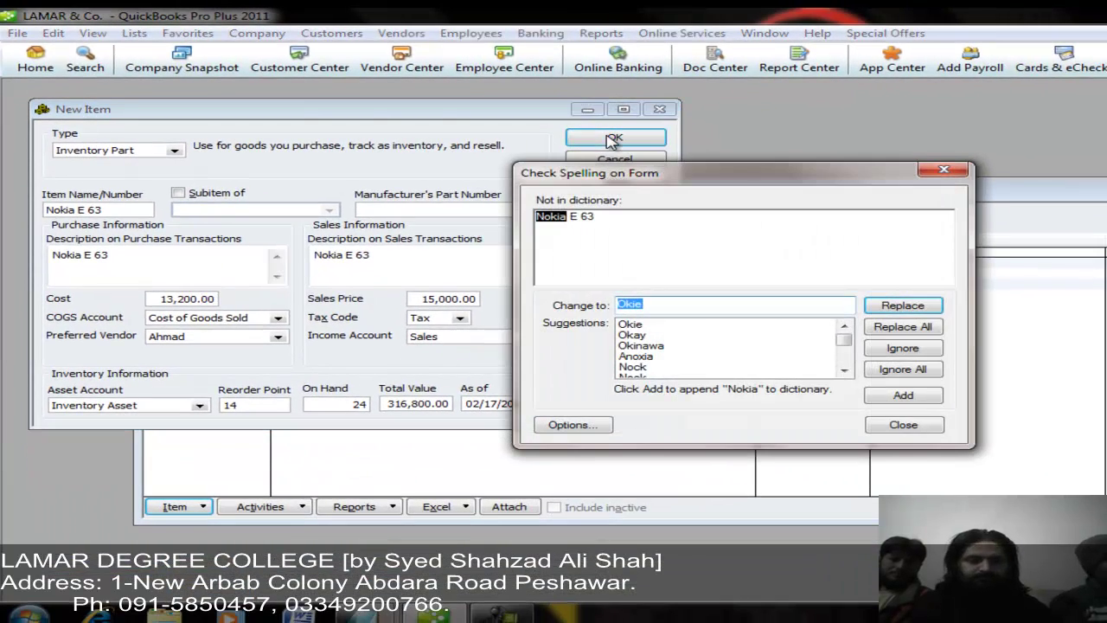
{"action": "left_click", "coordinate": [902, 399]}
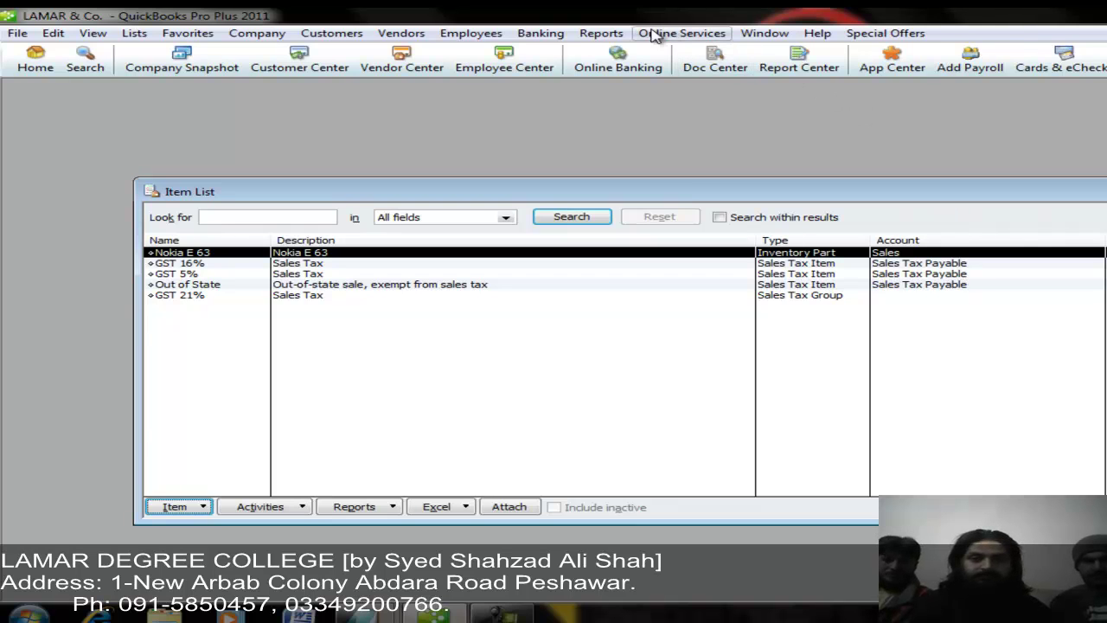
- Open the Inventory Valuation Summary report and move its window up to just below the toolbar
{"action": "left_click", "coordinate": [601, 33]}
{"action": "mouse_move", "coordinate": [673, 156]}
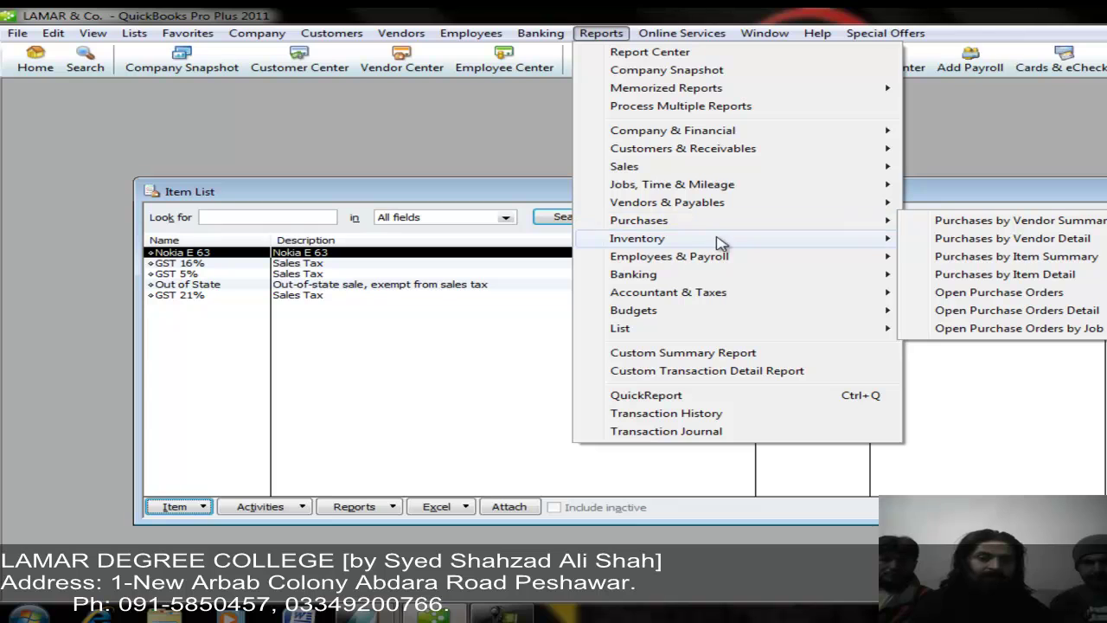
{"action": "mouse_move", "coordinate": [718, 240]}
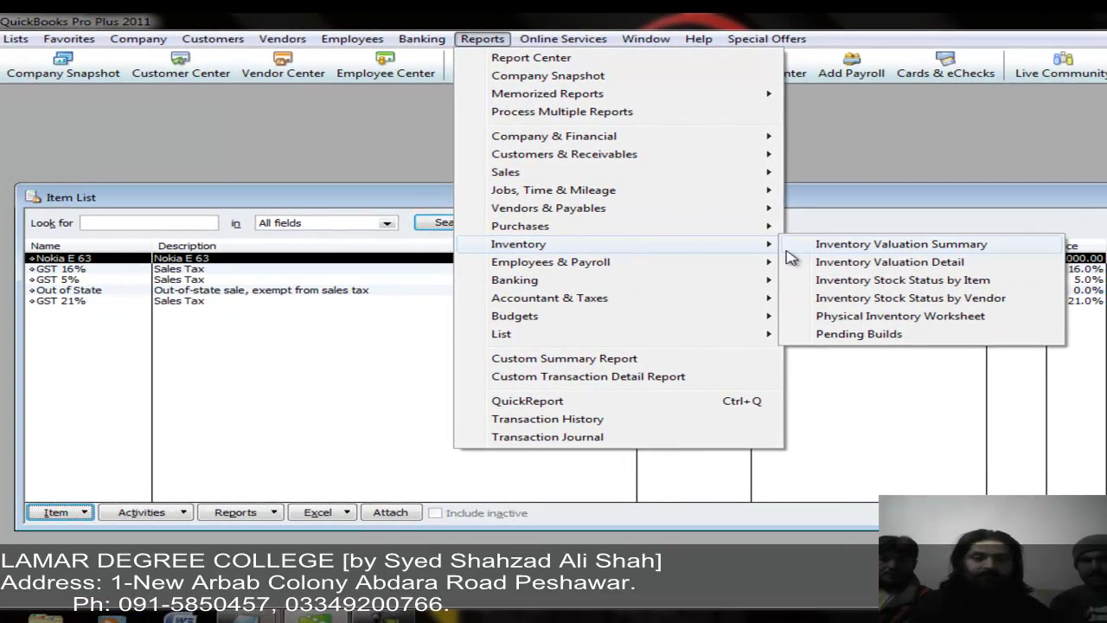
{"action": "left_click", "coordinate": [837, 246]}
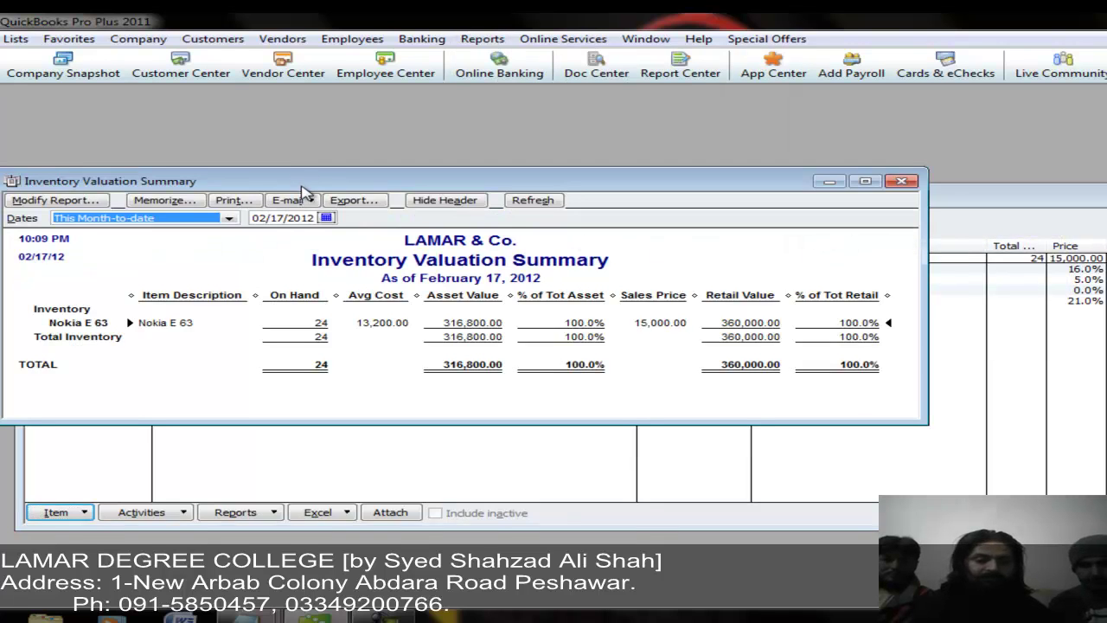
{"action": "left_click_drag", "start_coordinate": [303, 185], "coordinate": [185, 108]}
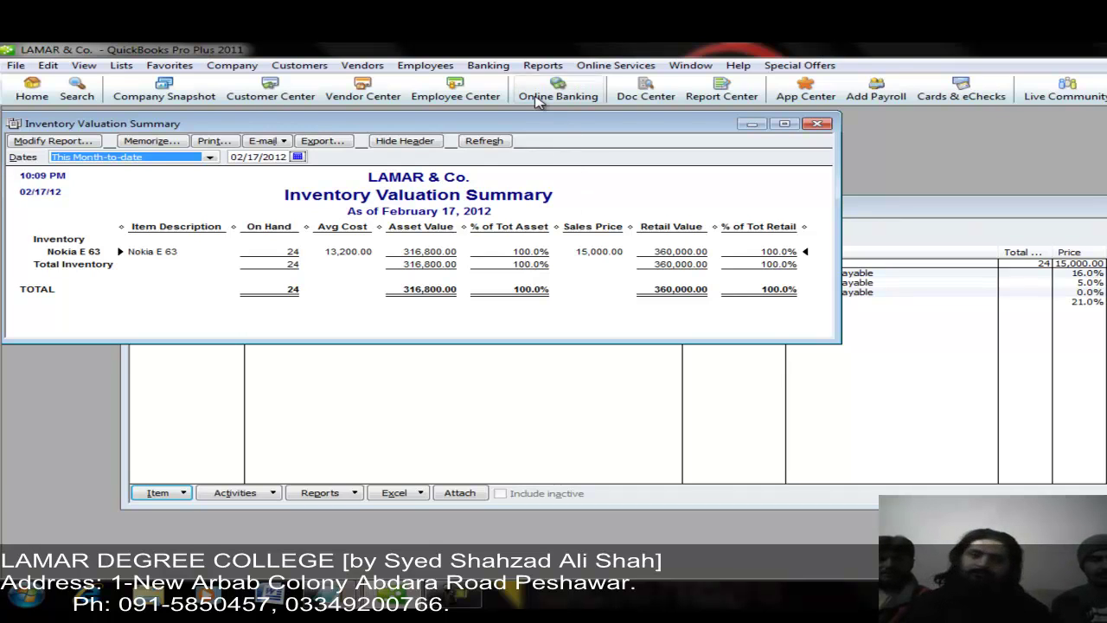
- Open the Inventory Valuation Detail report for this month to date
{"action": "left_click", "coordinate": [543, 68]}
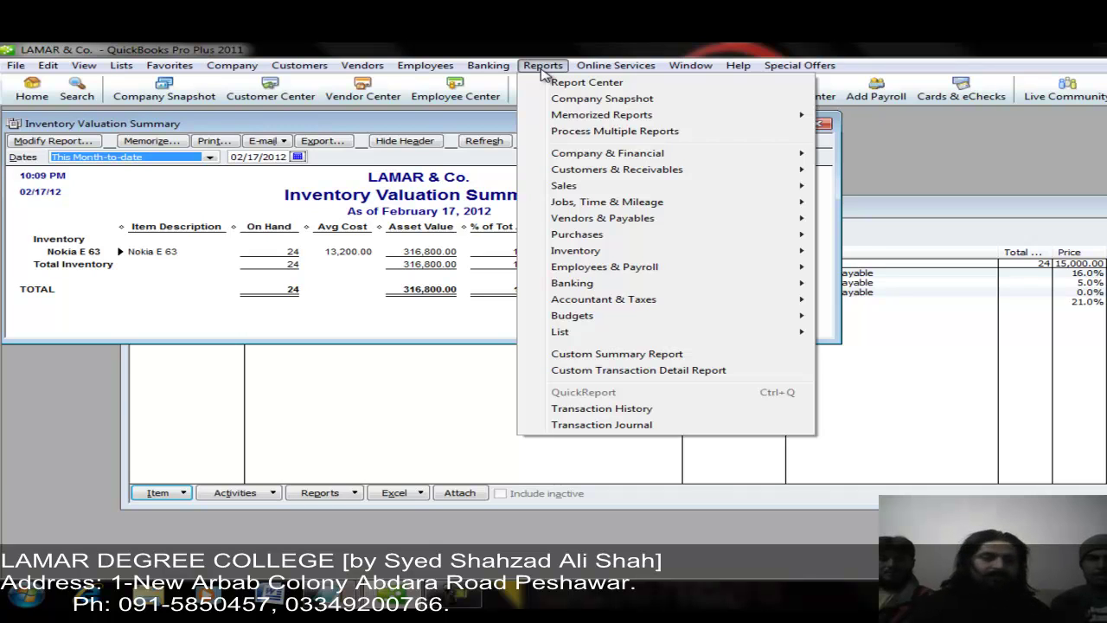
{"action": "mouse_move", "coordinate": [679, 252]}
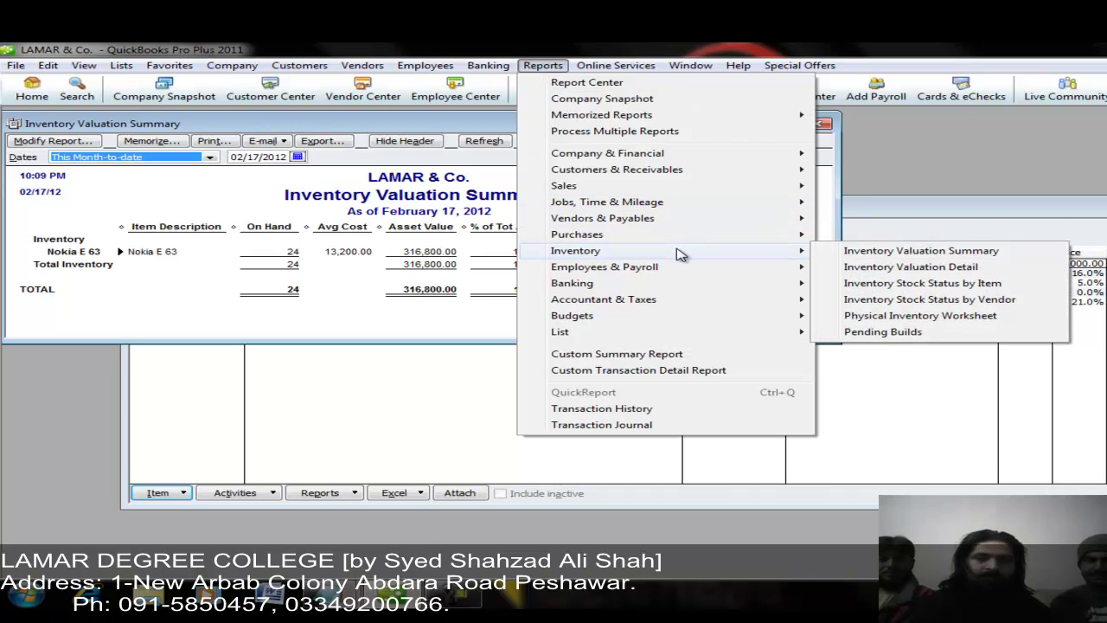
{"action": "left_click", "coordinate": [863, 268]}
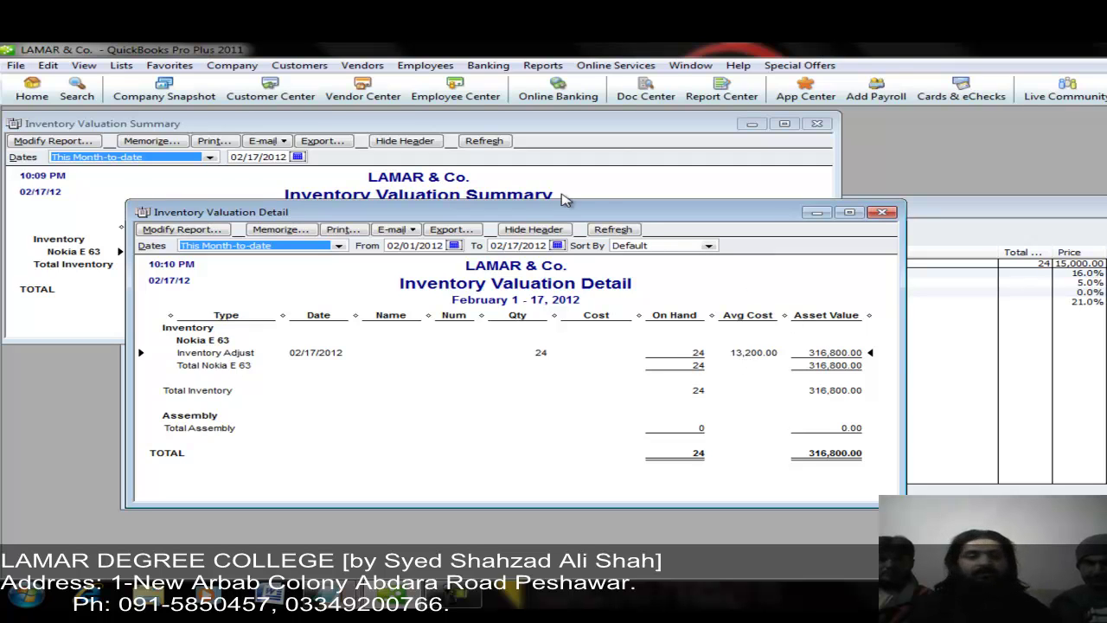
- Open the Inventory Stock Status by Item report and the Inventory Stock Status by Vendor report
{"action": "left_click", "coordinate": [543, 66]}
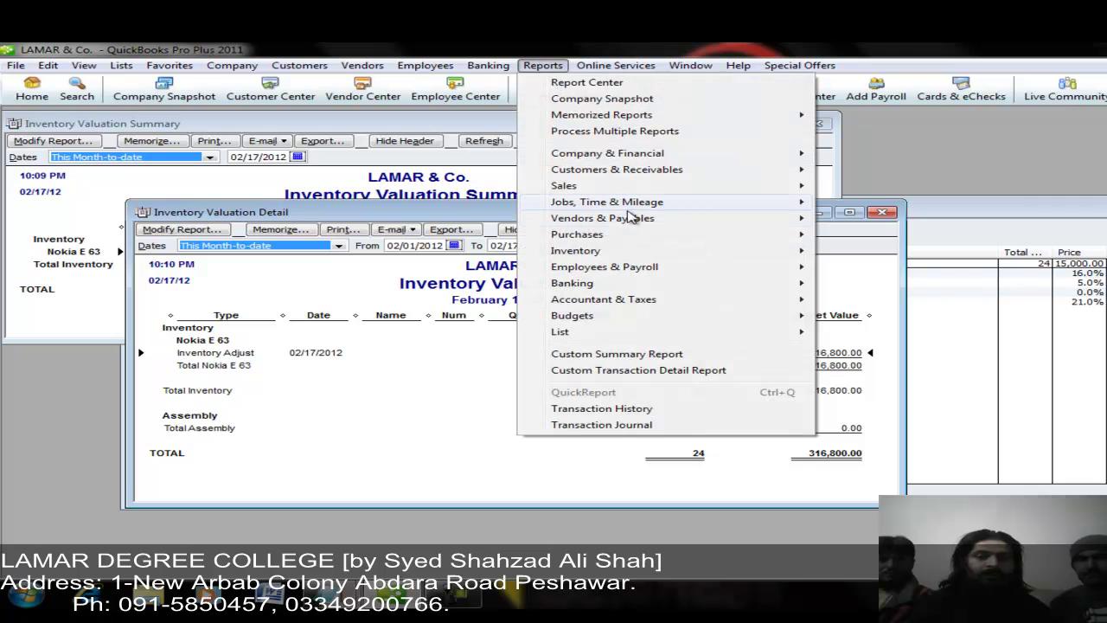
{"action": "mouse_move", "coordinate": [689, 261]}
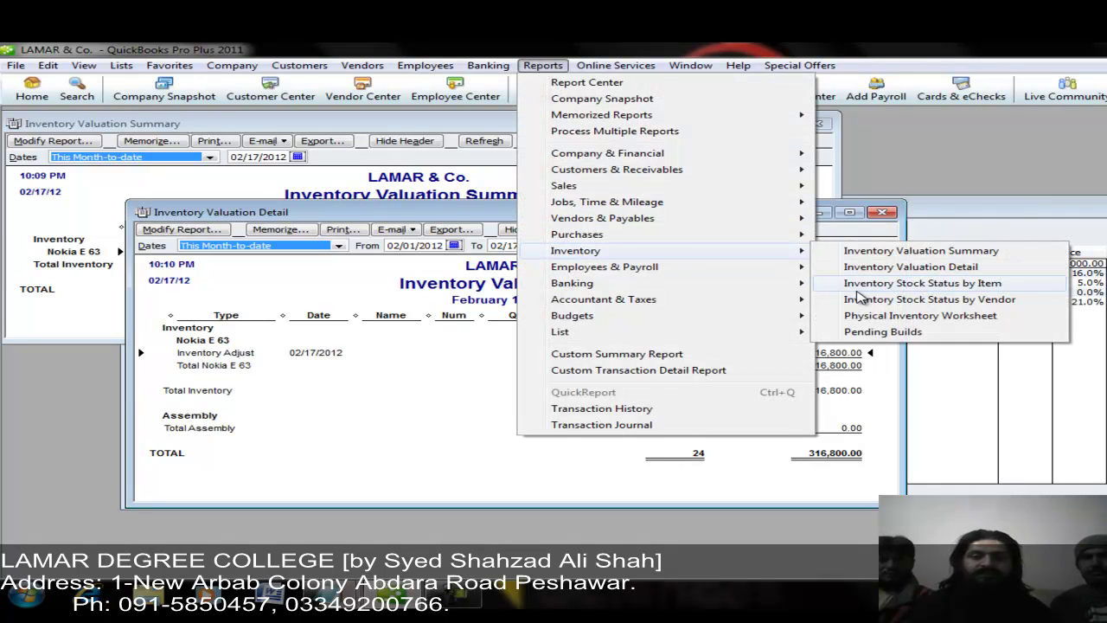
{"action": "left_click", "coordinate": [922, 283]}
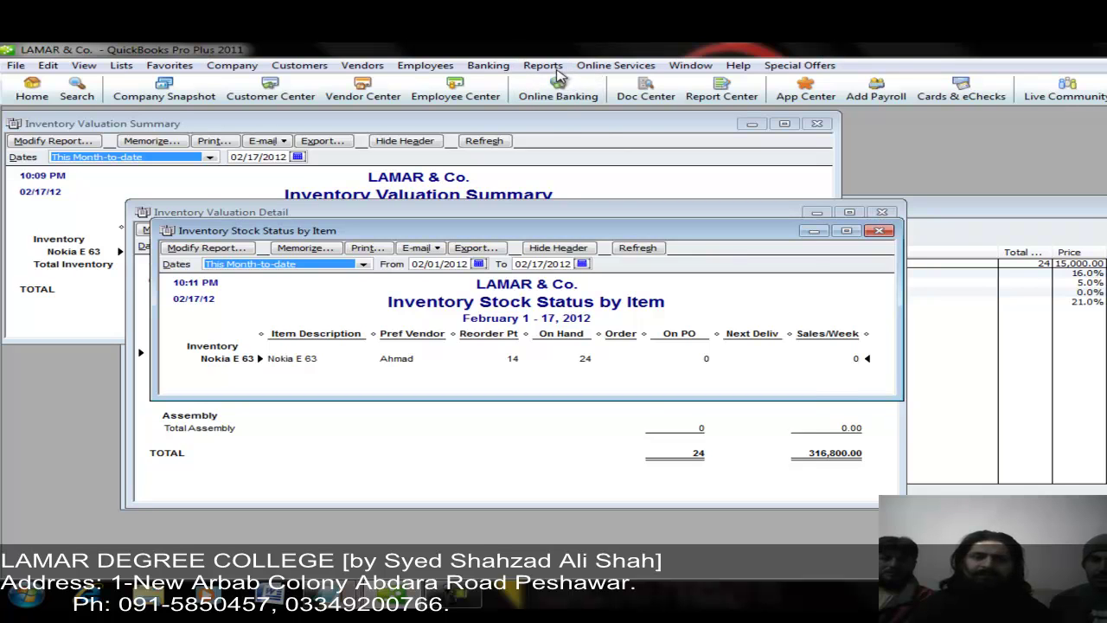
{"action": "left_click", "coordinate": [543, 66]}
{"action": "mouse_move", "coordinate": [657, 250]}
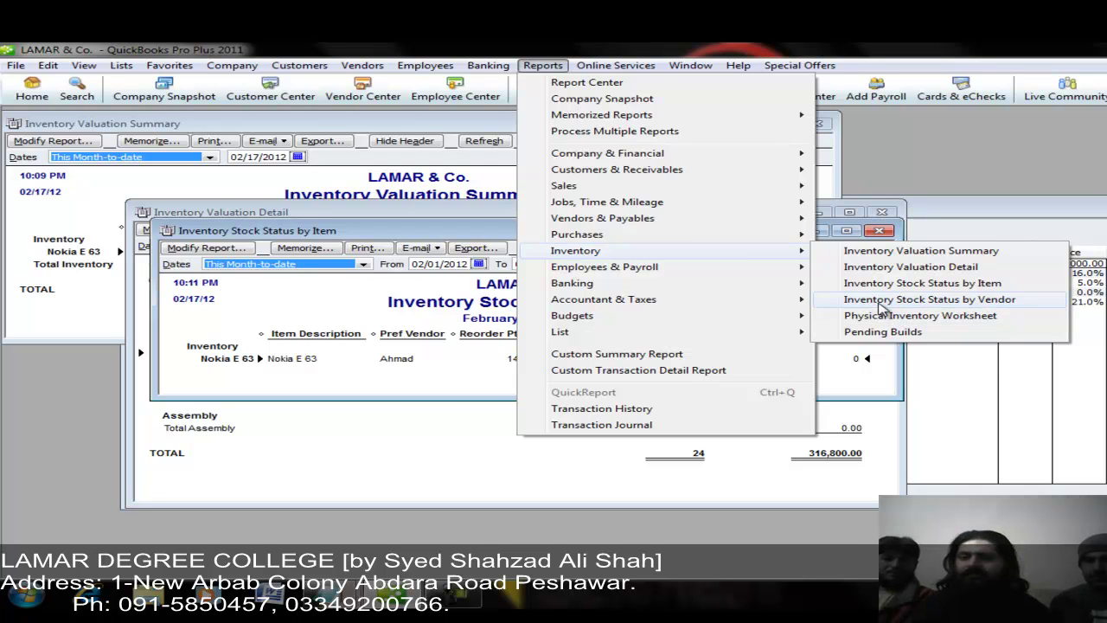
{"action": "left_click", "coordinate": [882, 308]}
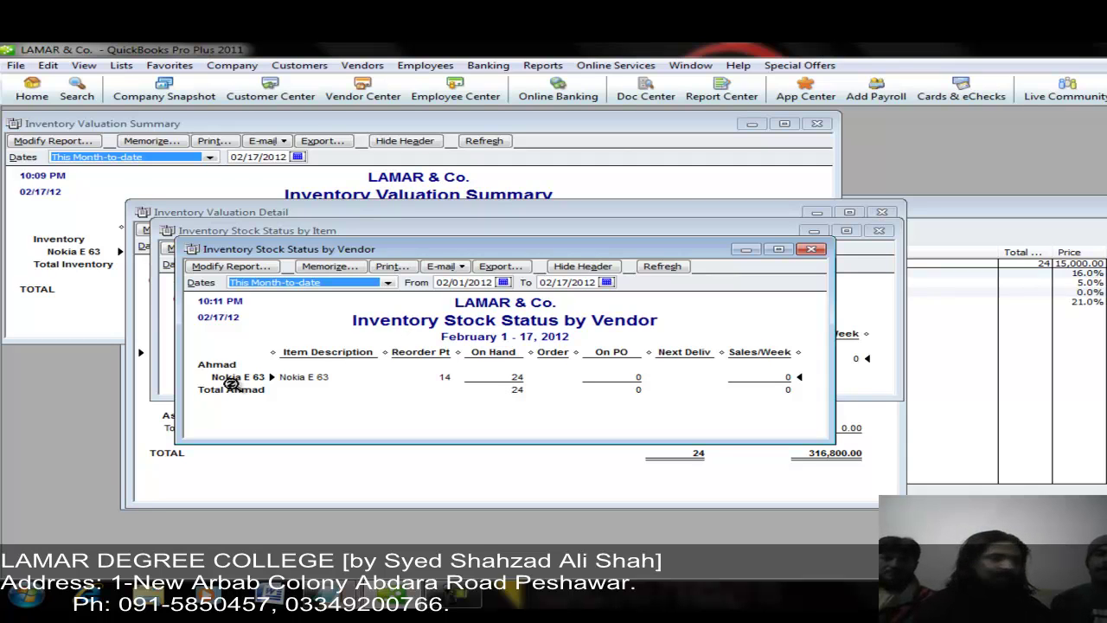
- Open the Physical Inventory Worksheet report and move its window slightly down, clear of the report behind it
{"action": "left_click", "coordinate": [543, 69]}
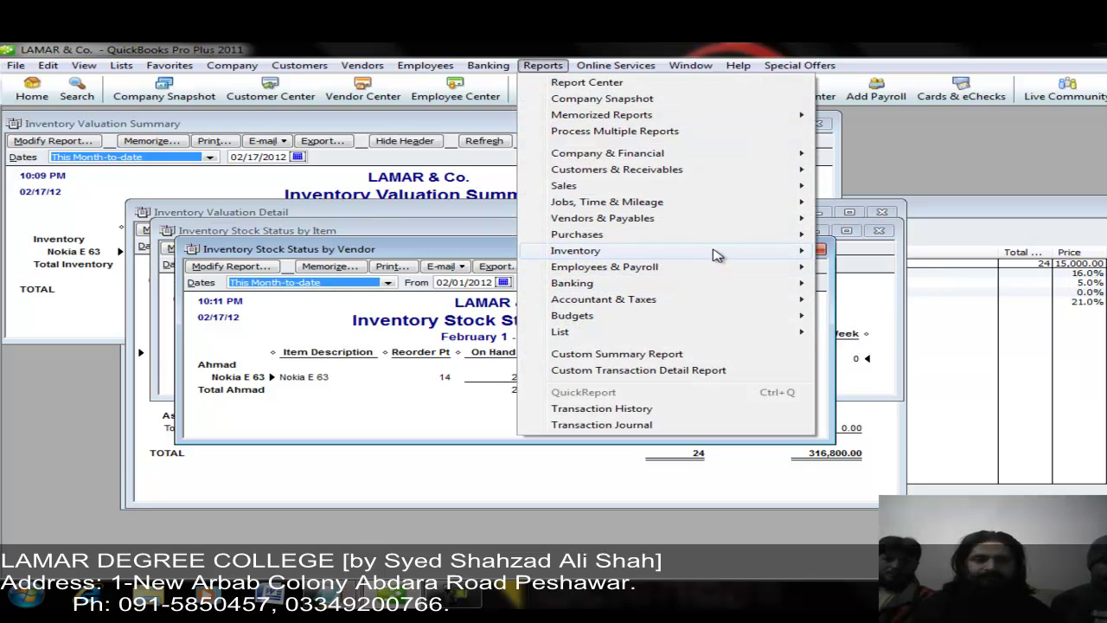
{"action": "mouse_move", "coordinate": [716, 255]}
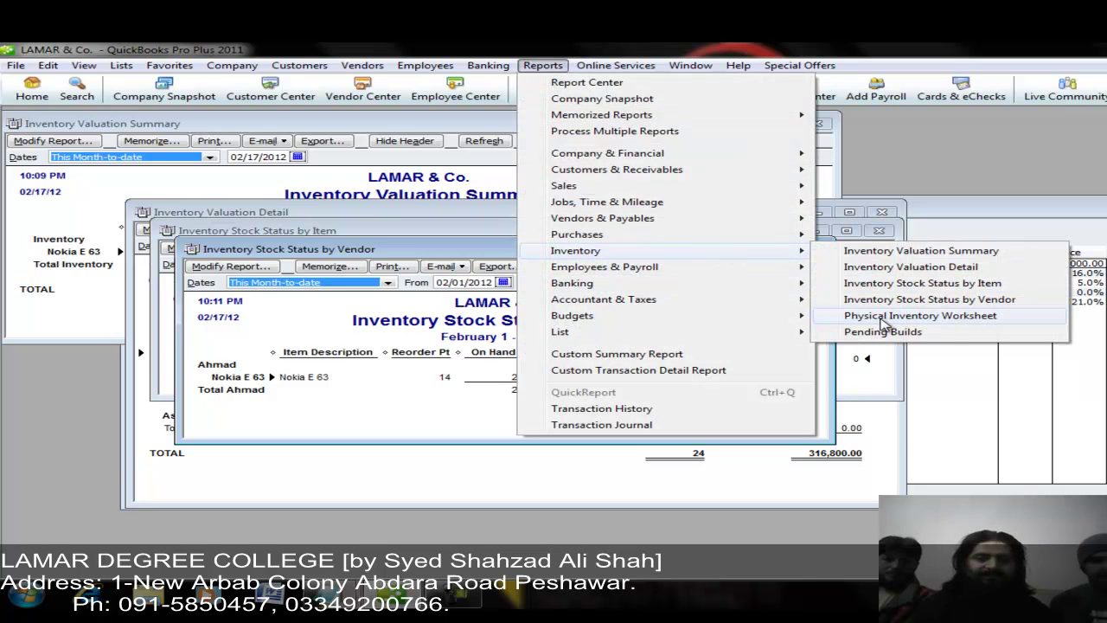
{"action": "left_click", "coordinate": [919, 315]}
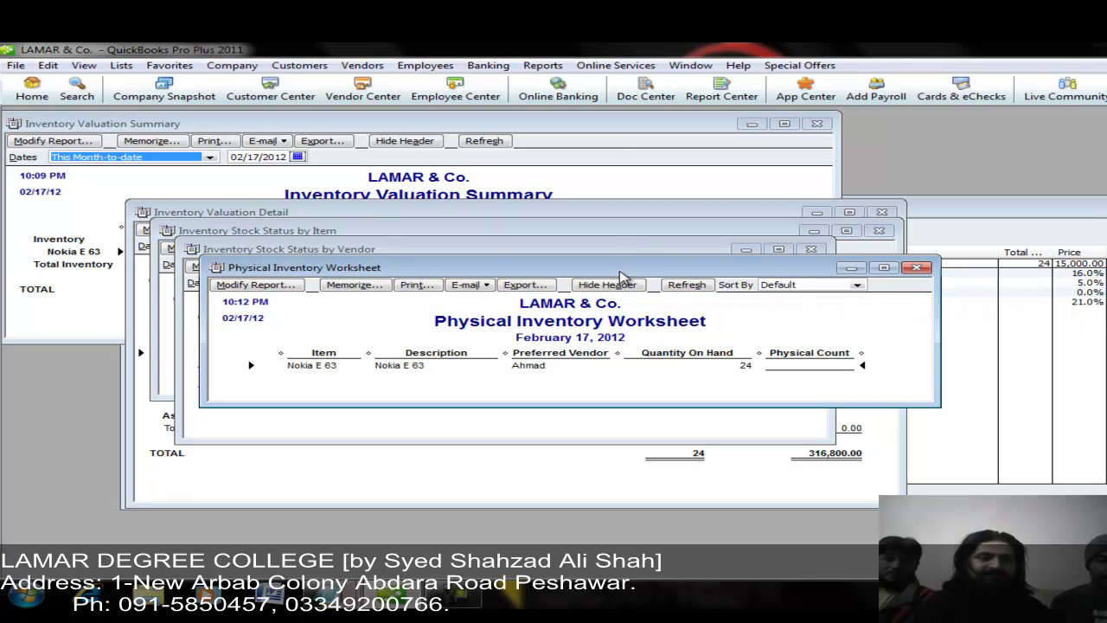
{"action": "left_click_drag", "start_coordinate": [619, 275], "coordinate": [640, 317]}
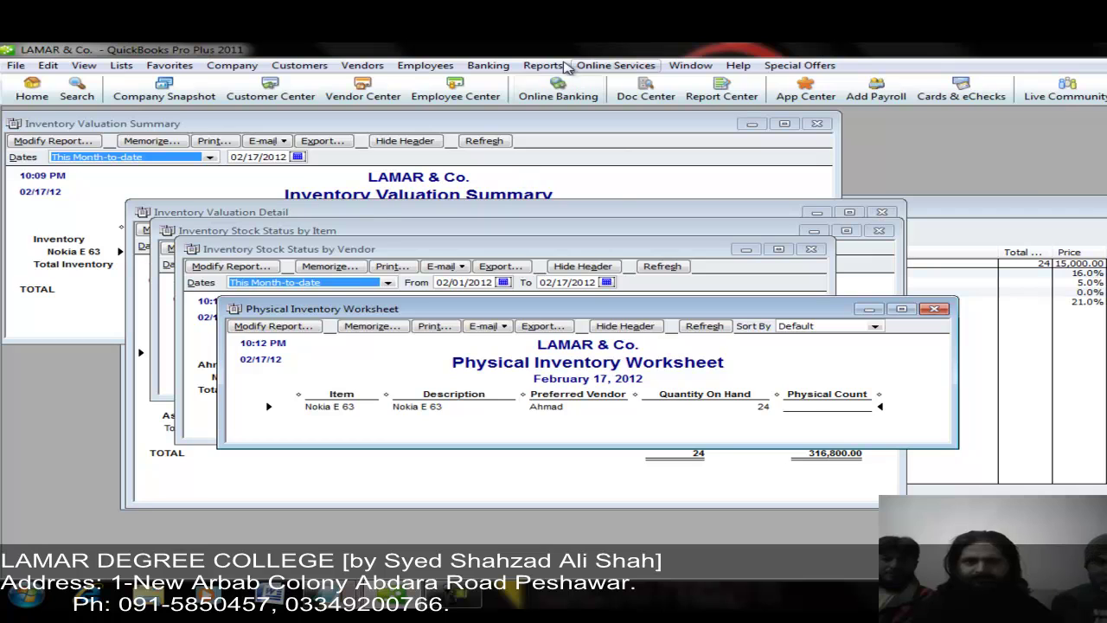
- View the Pending Builds inventory report and close it again
{"action": "left_click", "coordinate": [542, 65]}
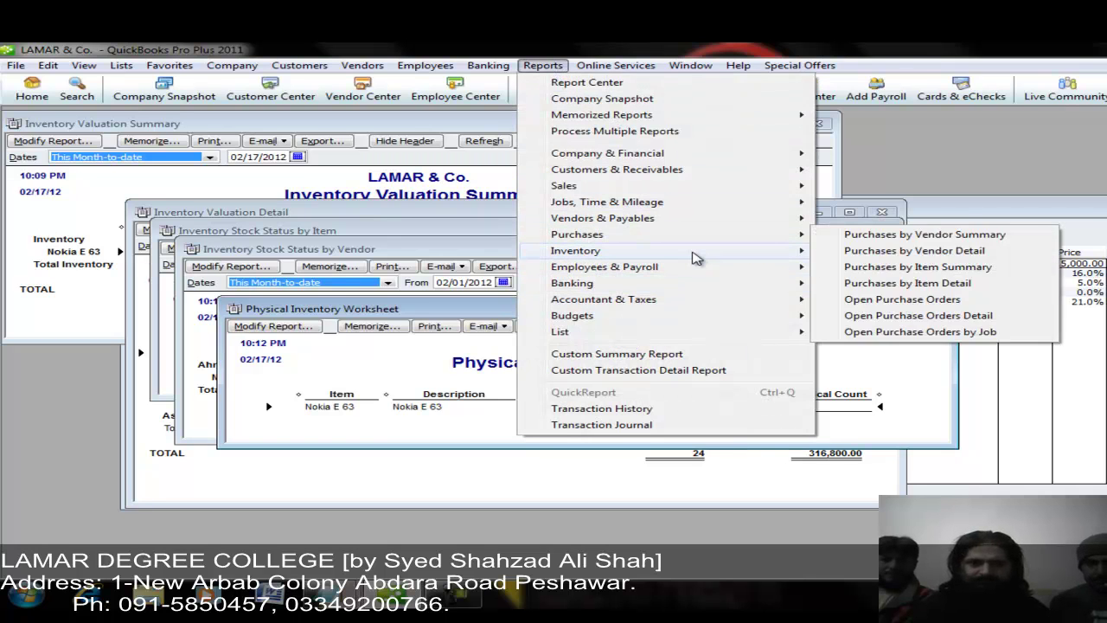
{"action": "mouse_move", "coordinate": [698, 252]}
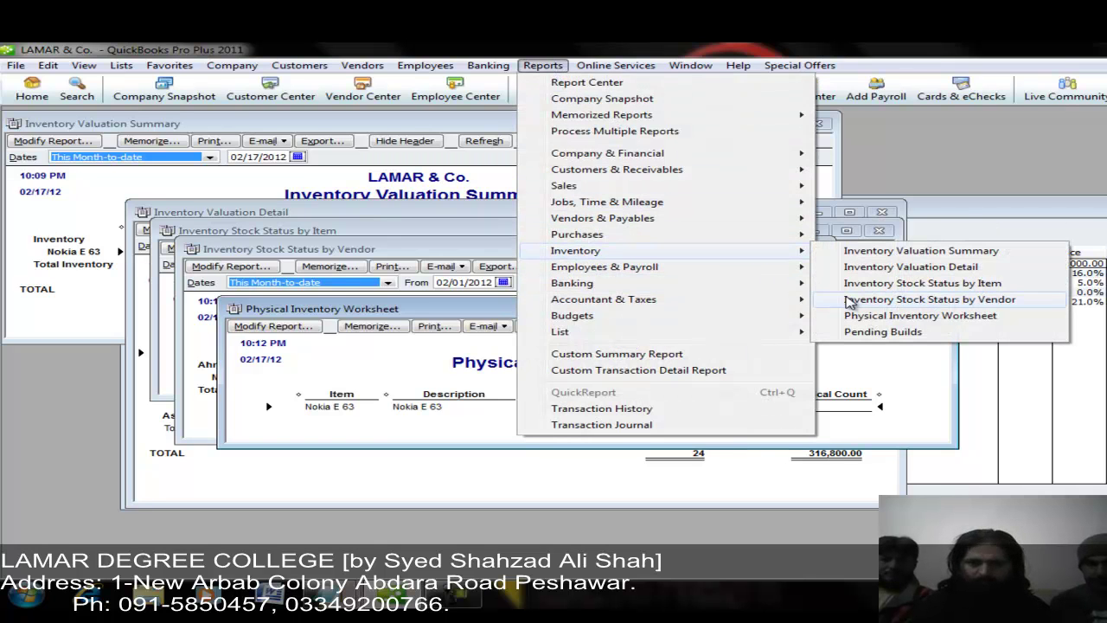
{"action": "left_click", "coordinate": [857, 332]}
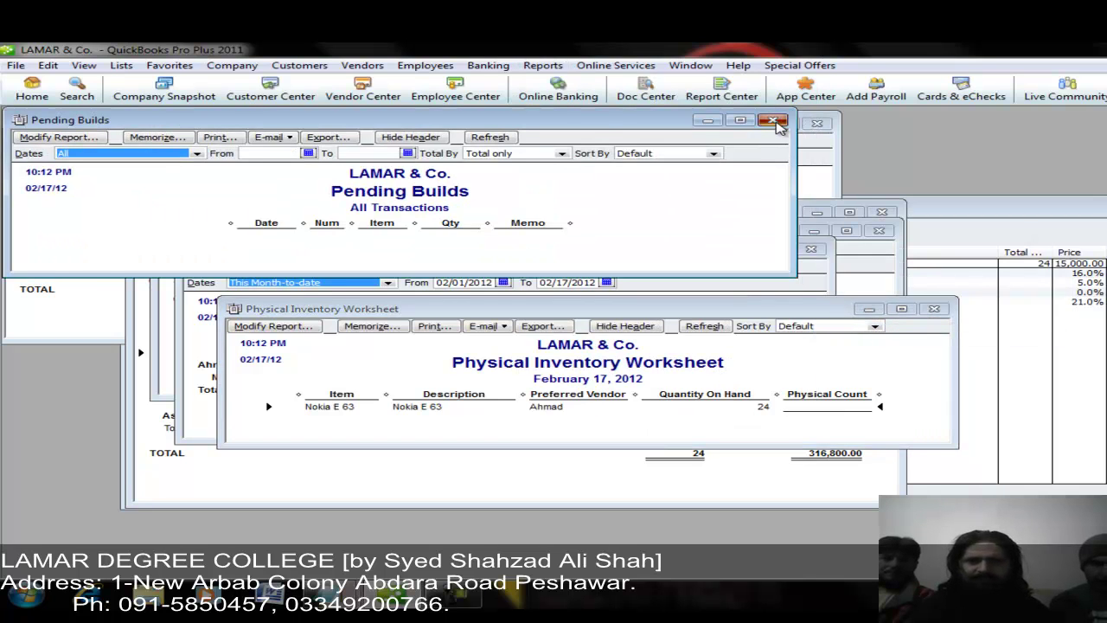
{"action": "left_click", "coordinate": [772, 119]}
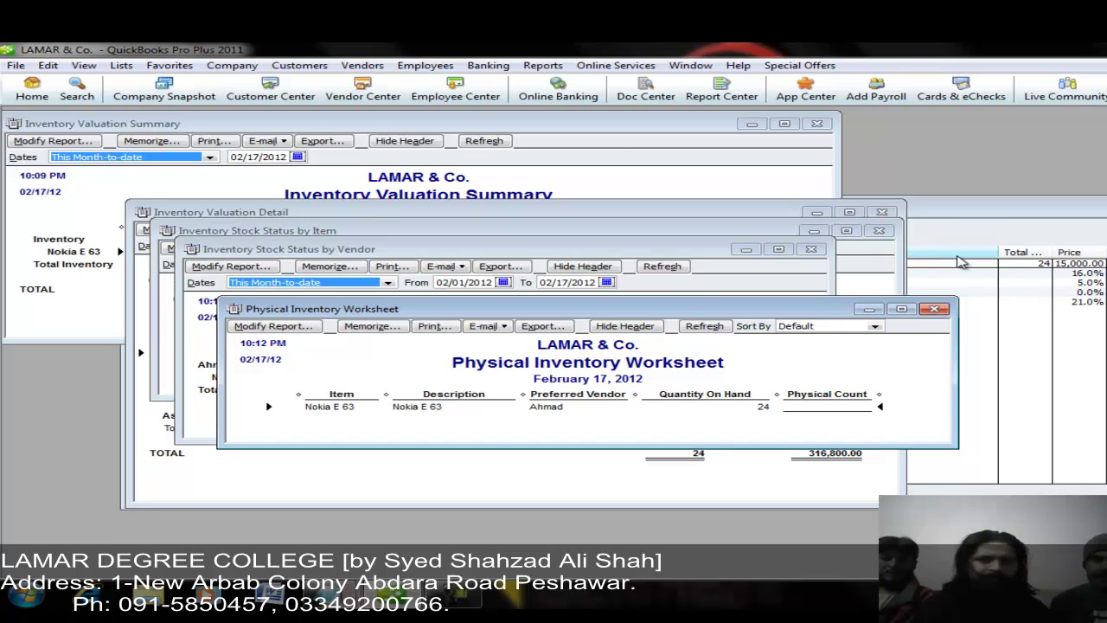
- Return to the Item List and start a new Inventory Part item named LapTop Ci7
{"action": "left_click", "coordinate": [958, 223]}
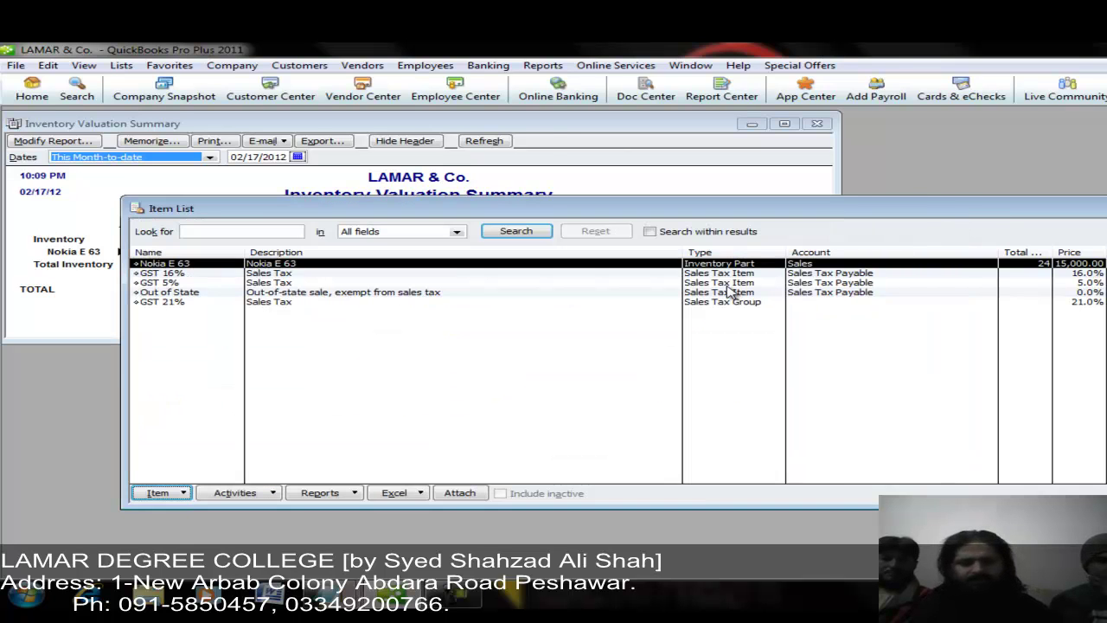
{"action": "key", "text": "ctrl+n"}
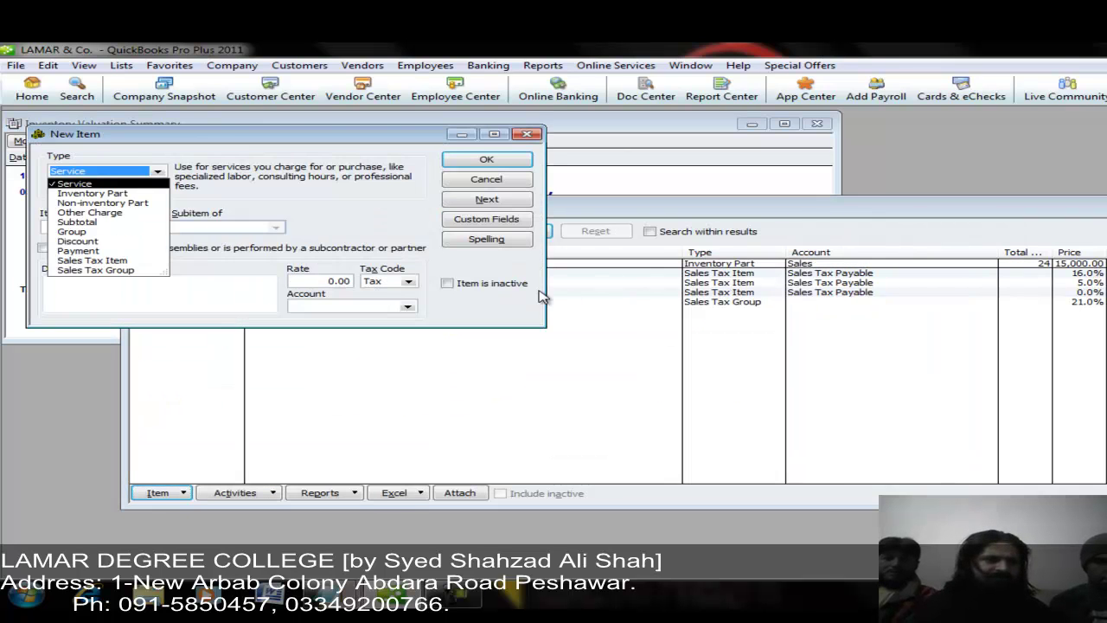
{"action": "left_click", "coordinate": [121, 193]}
{"action": "left_click", "coordinate": [106, 224]}
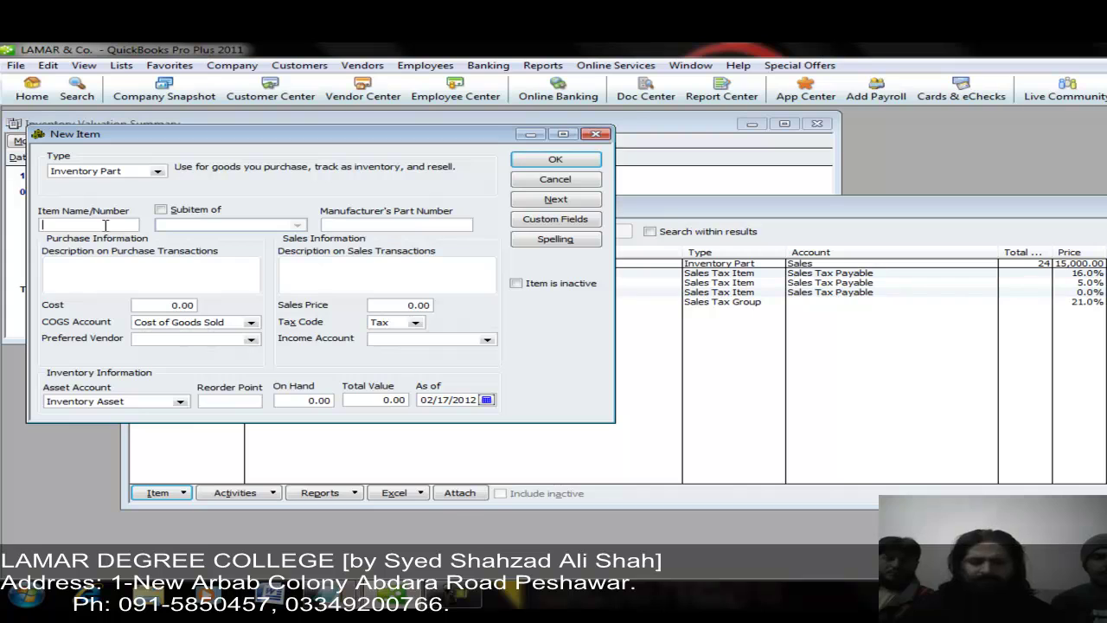
{"action": "type", "text": "Lap"}
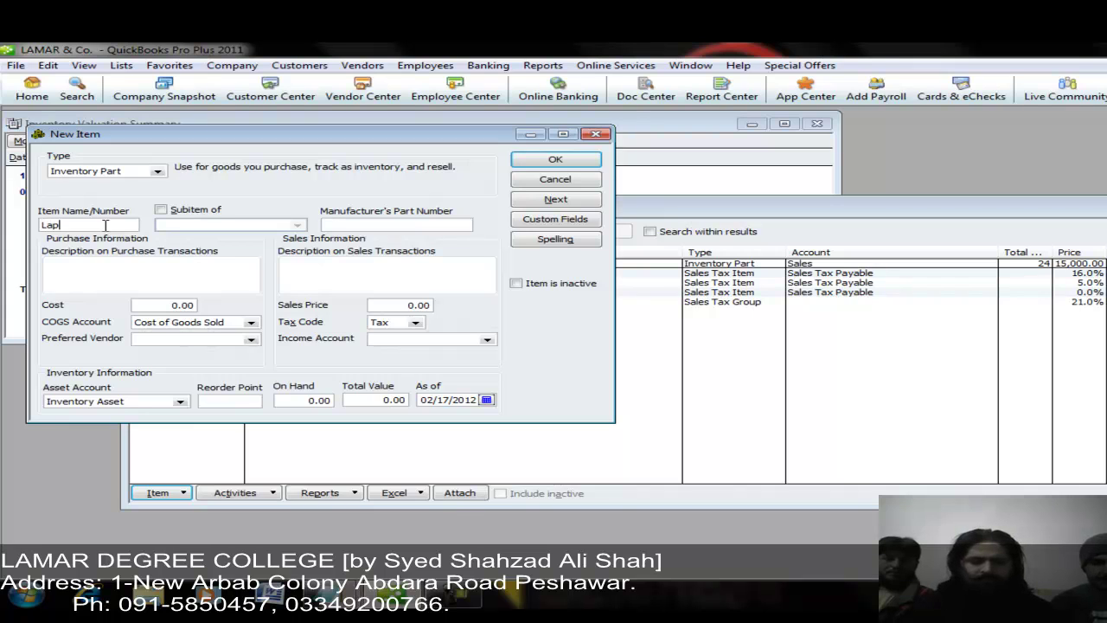
{"action": "type", "text": "Top"}
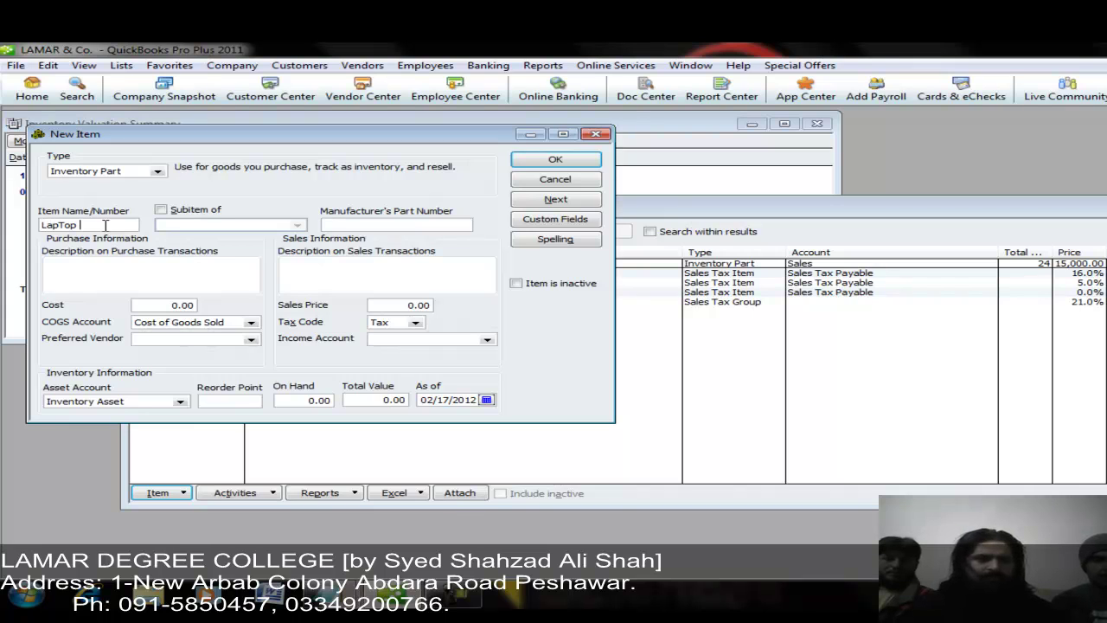
{"action": "type", "text": " C"}
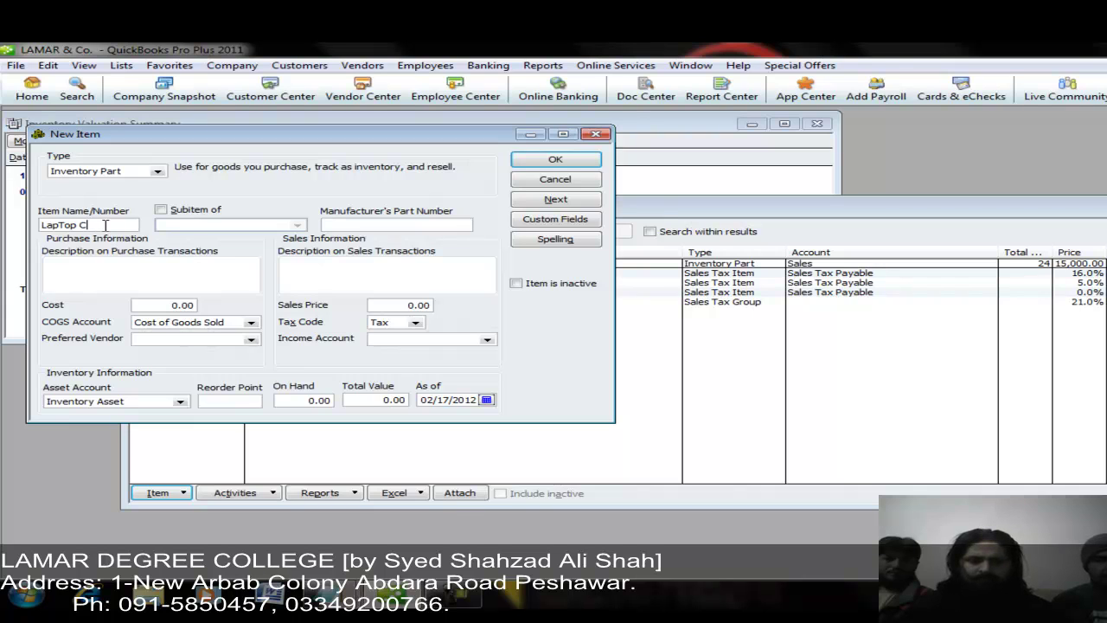
{"action": "type", "text": "i7"}
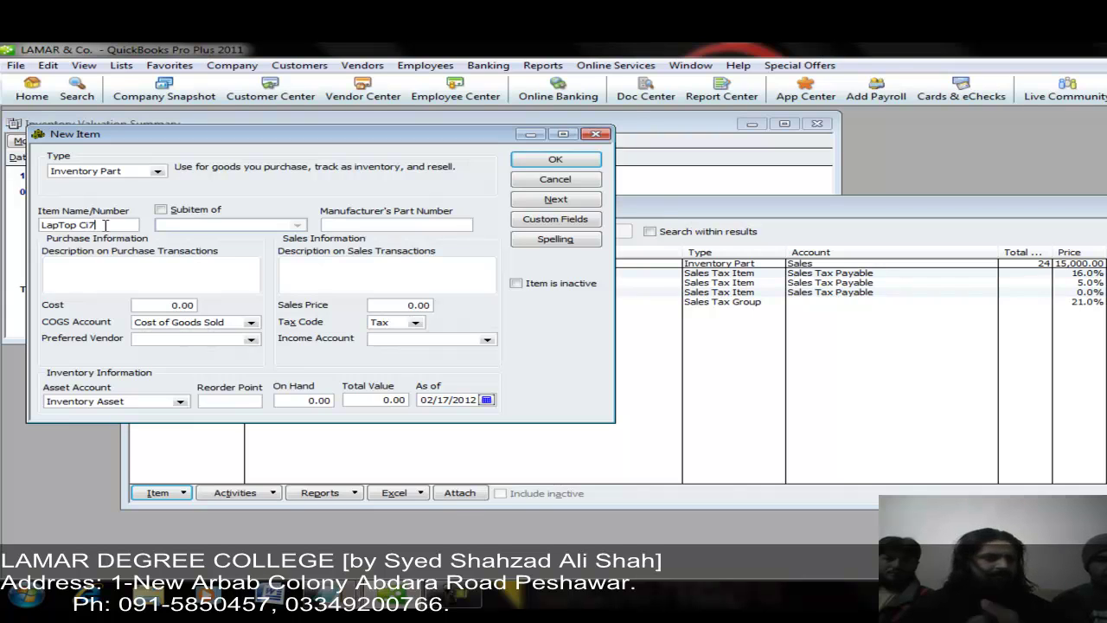
- Set the laptop's cost to 89,000 and choose the vendor with currency AFN as its preferred vendor
{"action": "left_click", "coordinate": [174, 307]}
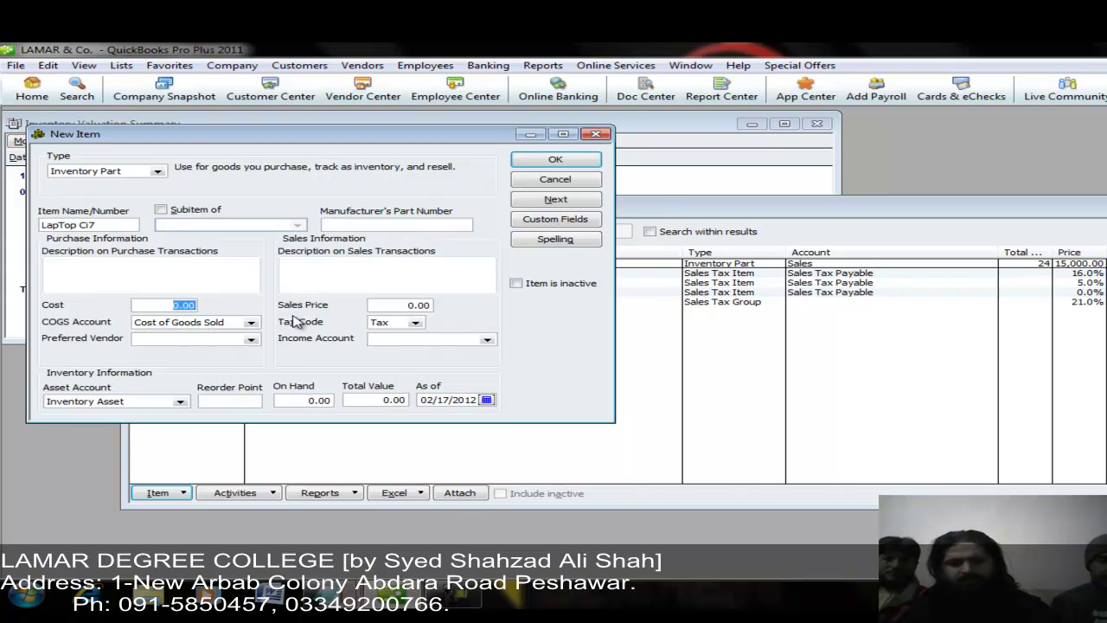
{"action": "type", "text": "89000"}
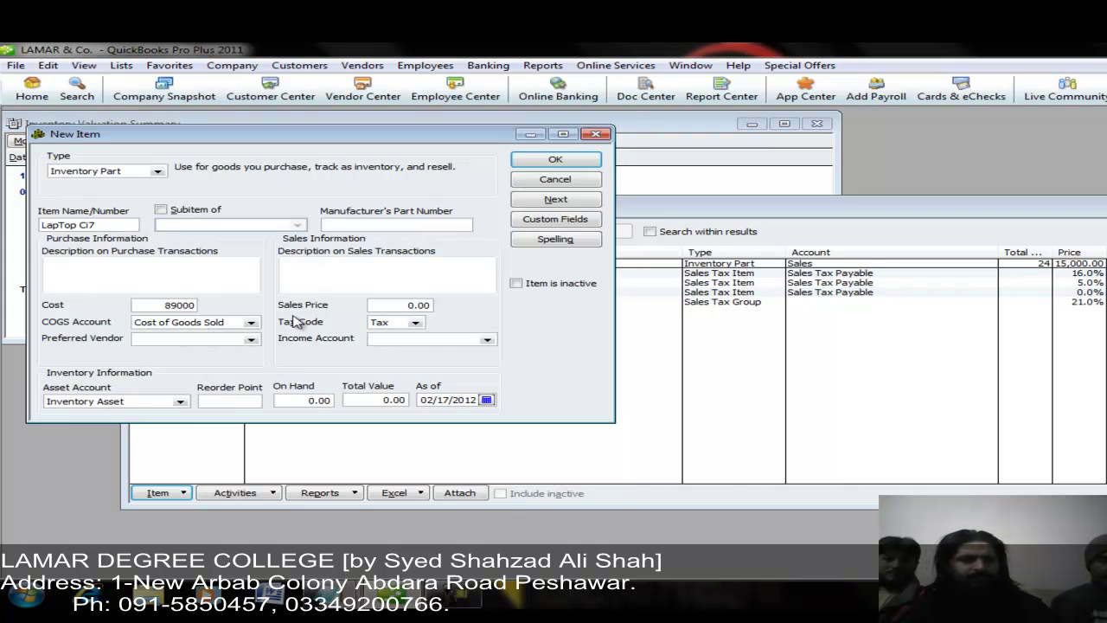
{"action": "key", "text": "Tab"}
{"action": "key", "text": "Tab"}
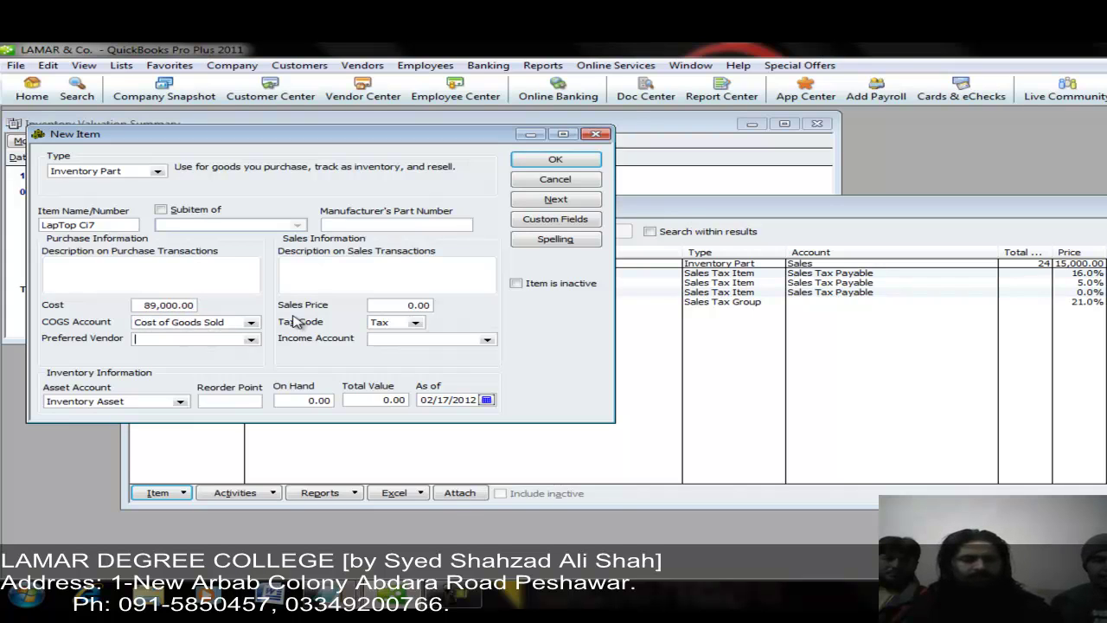
{"action": "left_click", "coordinate": [251, 339]}
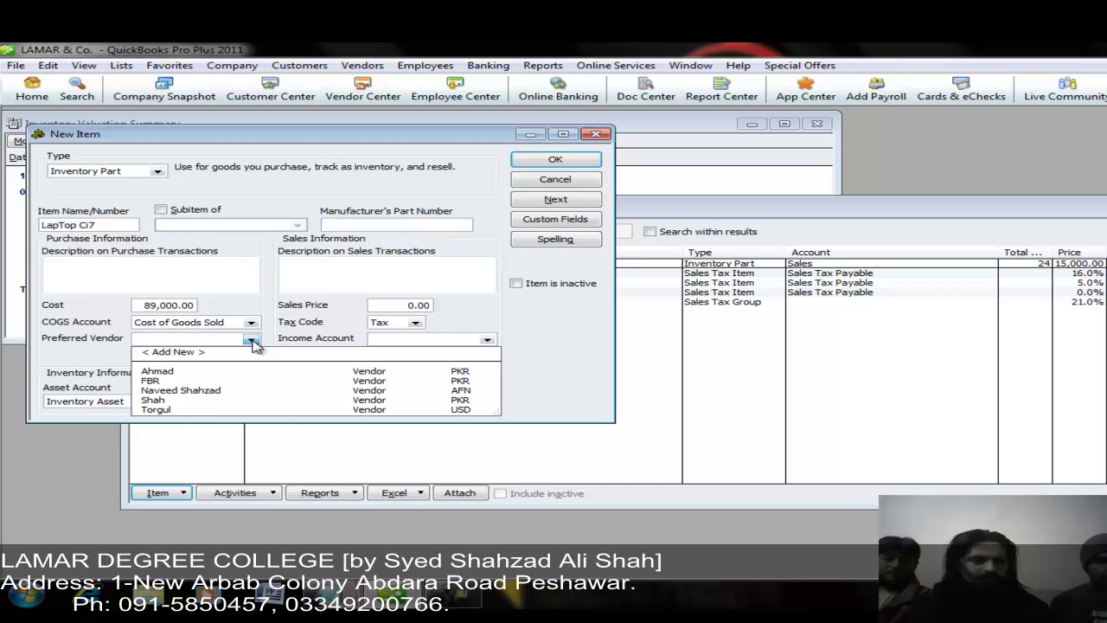
{"action": "left_click", "coordinate": [164, 390]}
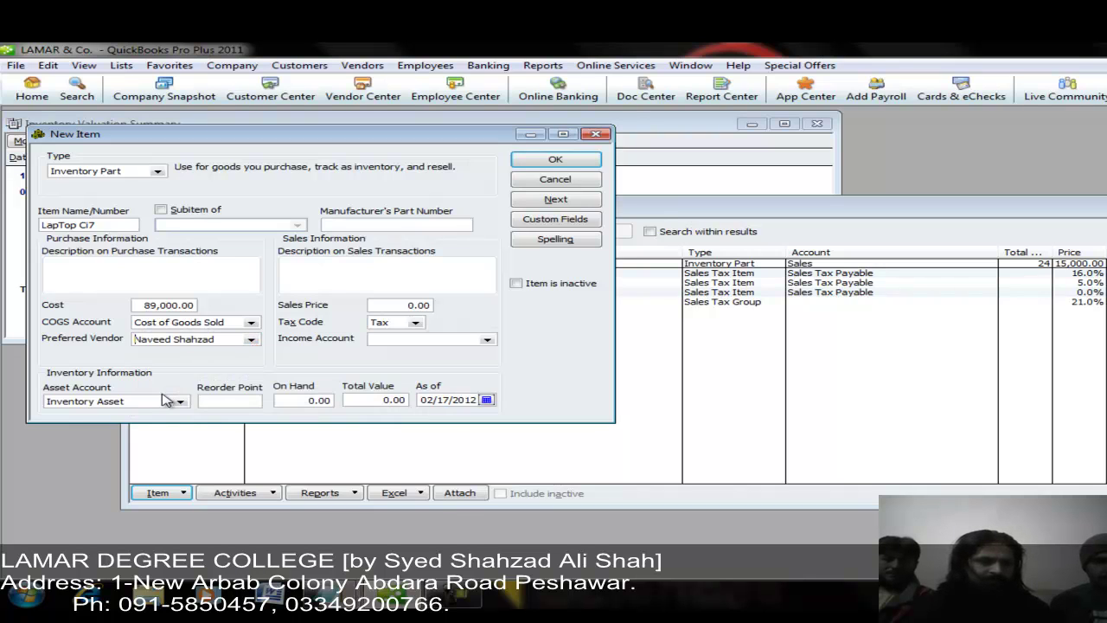
- Set the laptop's sales price to 98,000 and its income account to Sales
{"action": "left_click", "coordinate": [389, 304]}
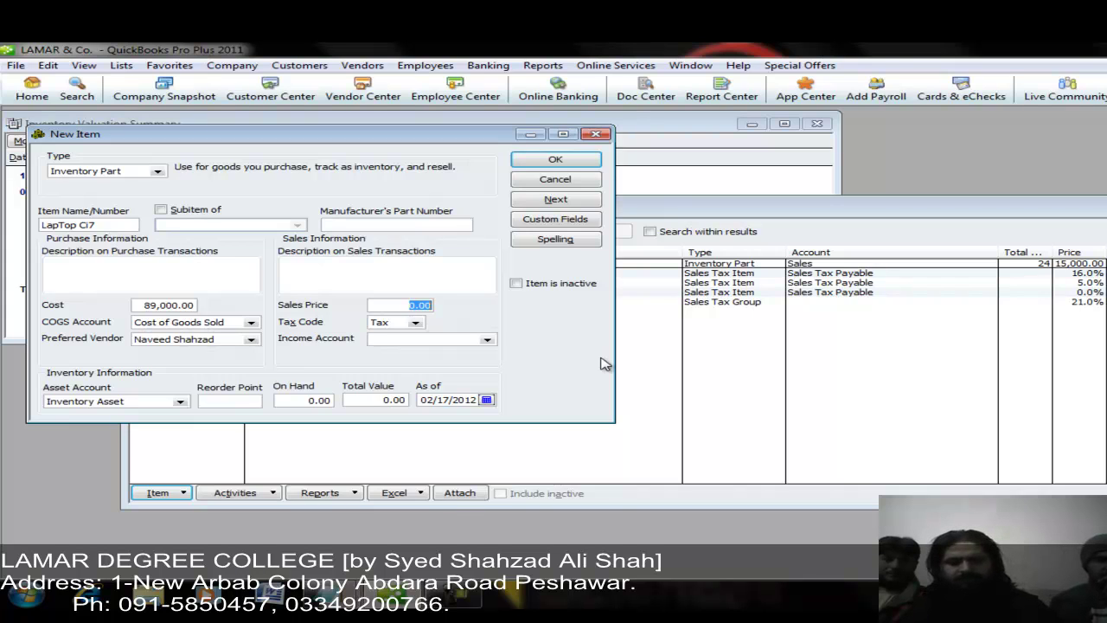
{"action": "type", "text": "98000"}
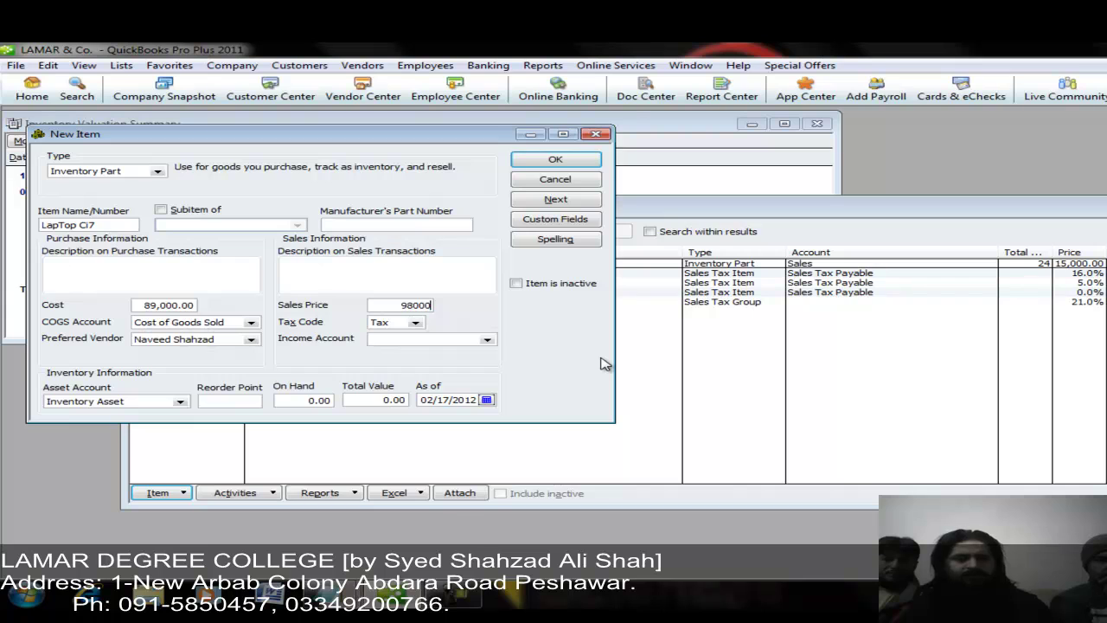
{"action": "type", "text": "0"}
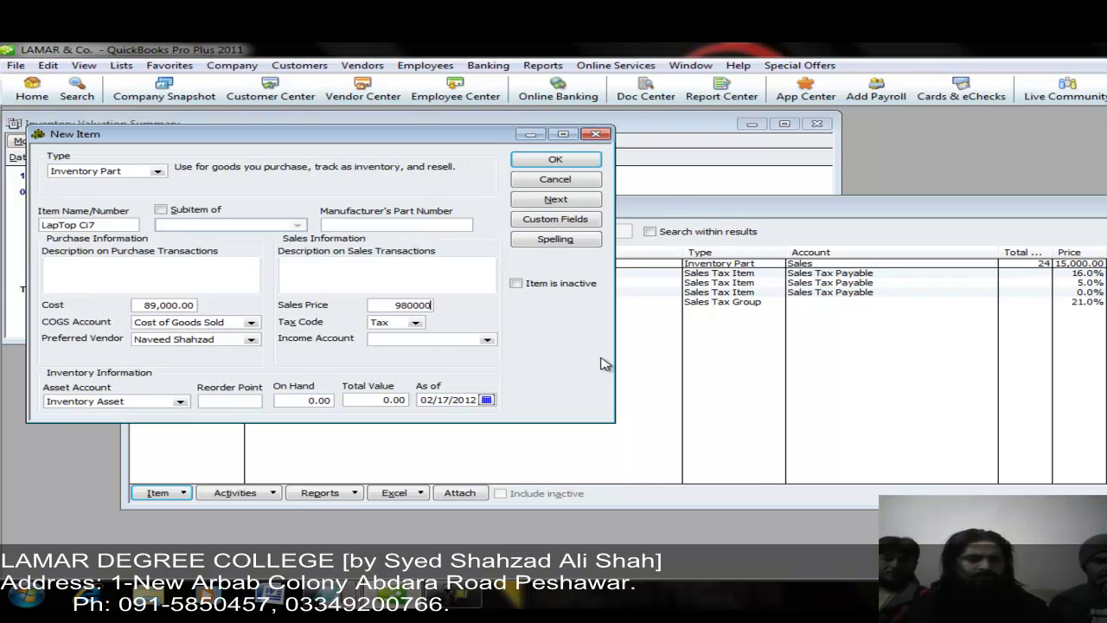
{"action": "key", "text": "BackSpace"}
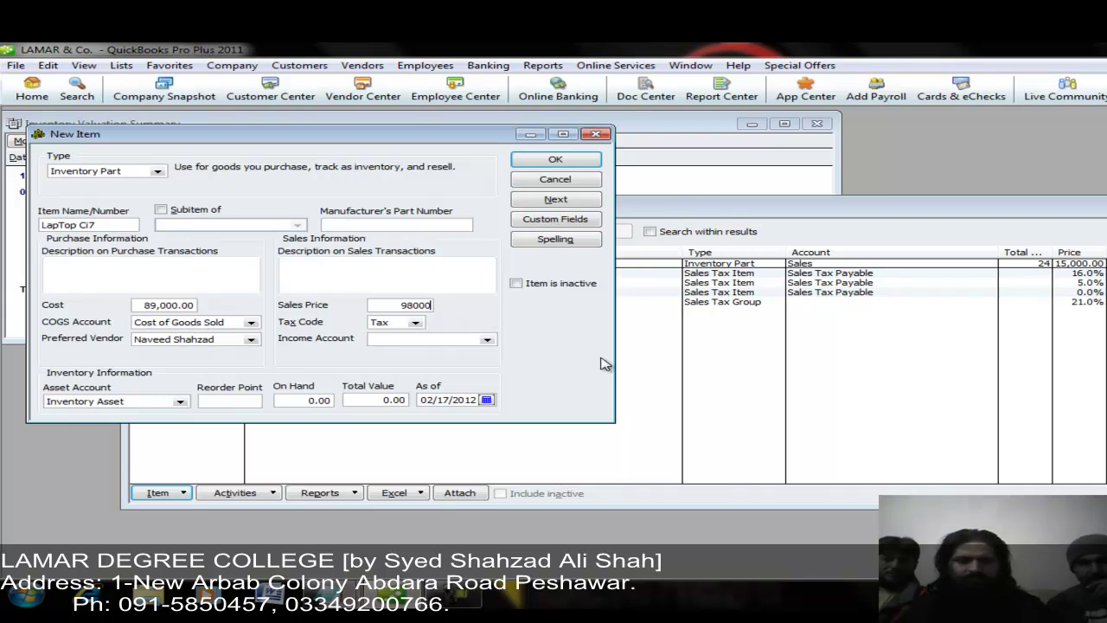
{"action": "key", "text": "Tab"}
{"action": "key", "text": "Tab"}
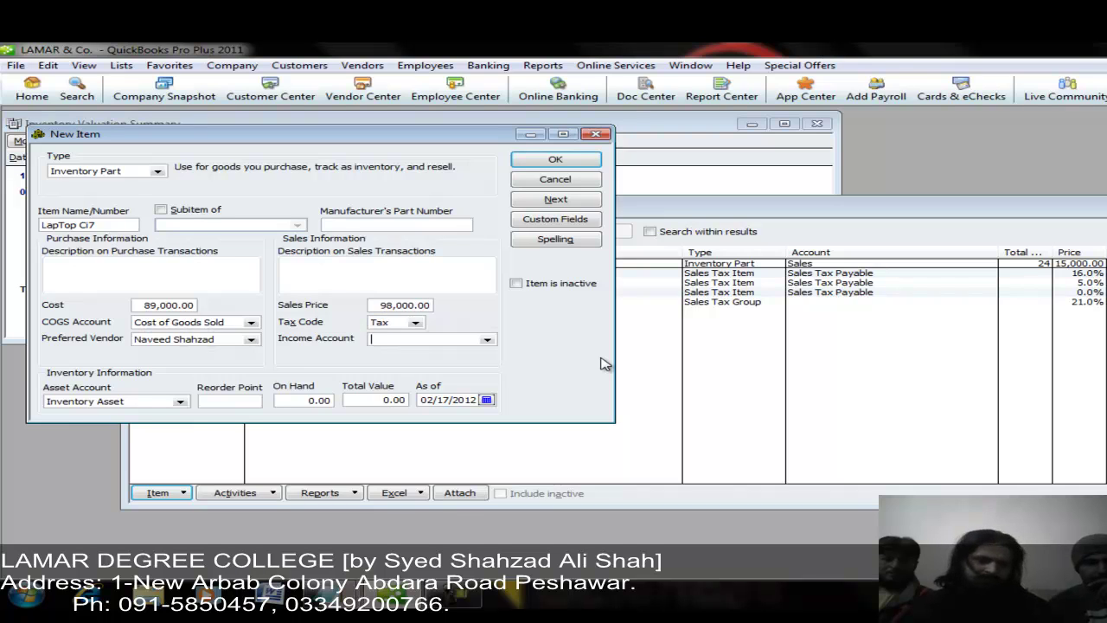
{"action": "type", "text": "sa"}
{"action": "key", "text": "Tab"}
{"action": "key", "text": "Tab"}
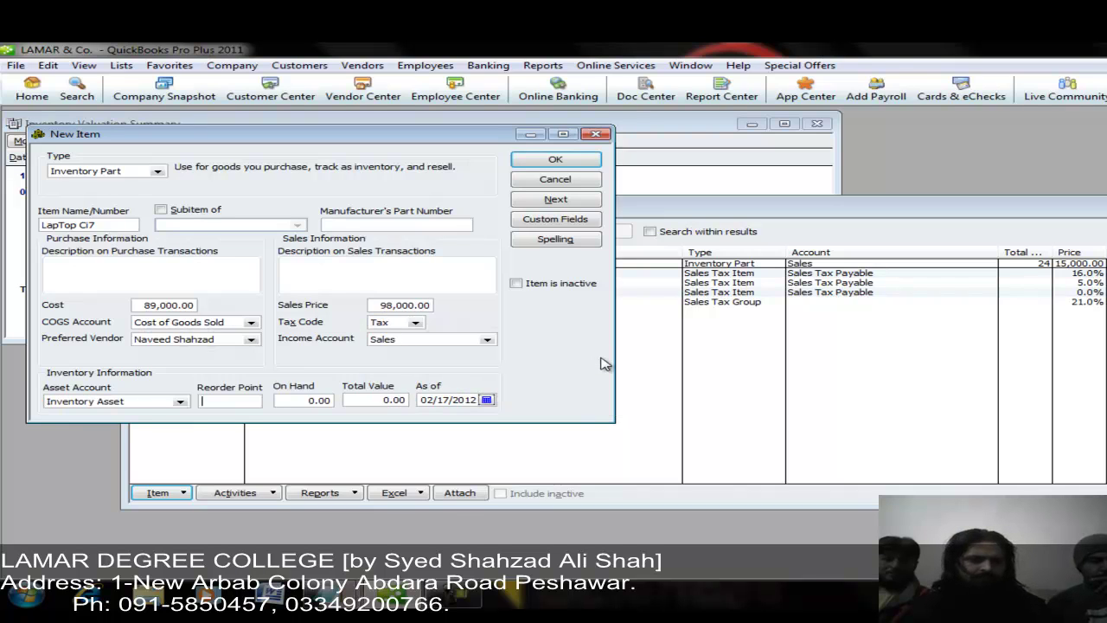
- Give the laptop a reorder point of 1 and an on-hand quantity of 5, and save the new item
{"action": "type", "text": "1"}
{"action": "key", "text": "Tab"}
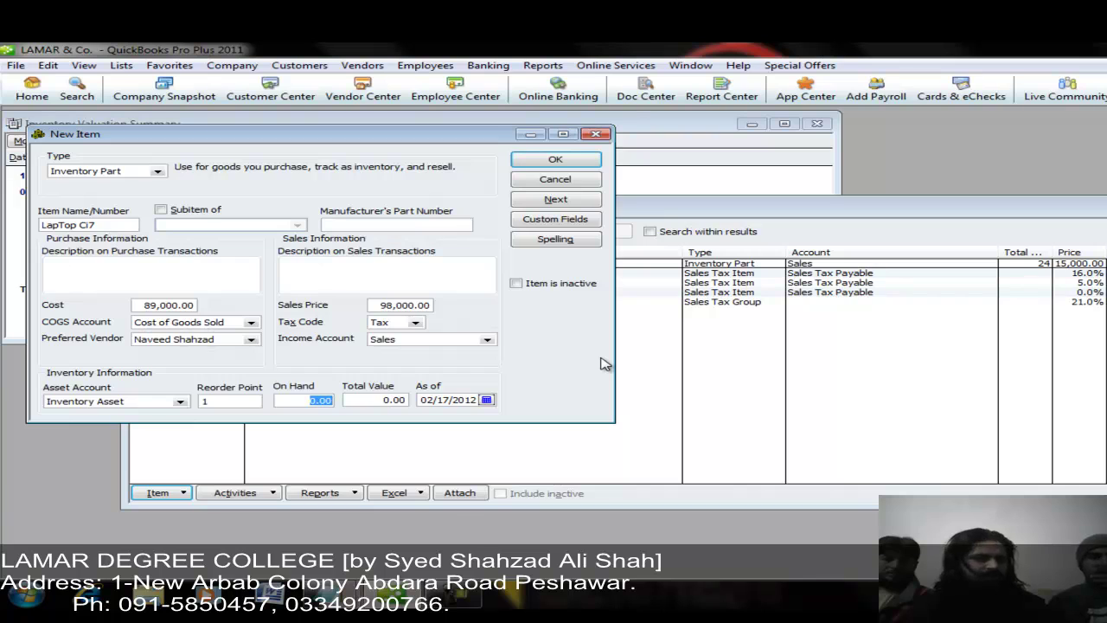
{"action": "type", "text": "5"}
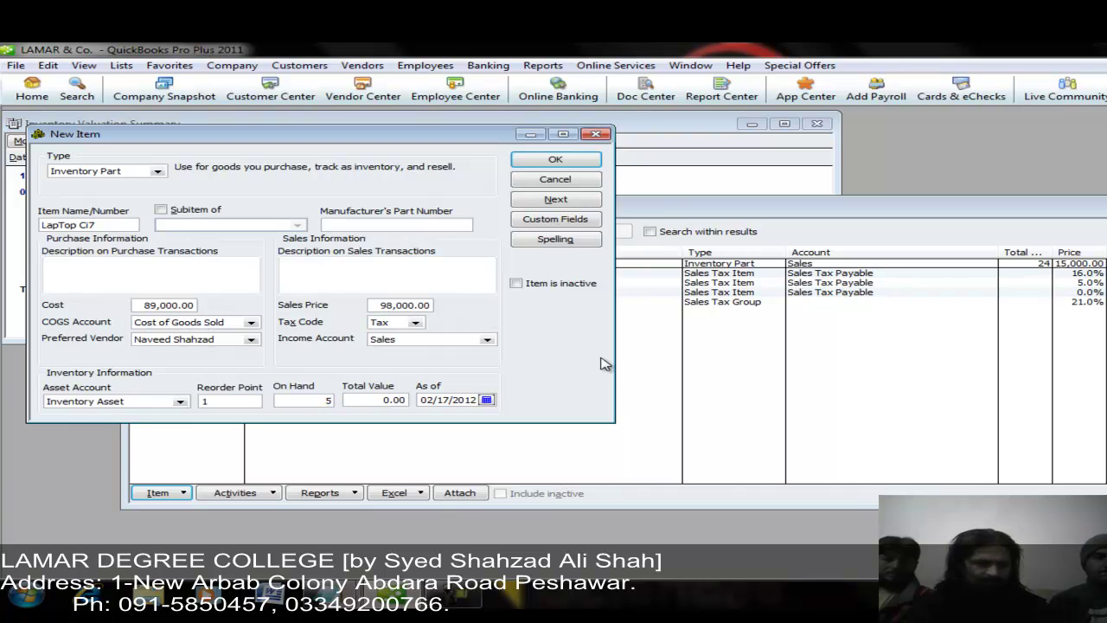
{"action": "key", "text": "Tab"}
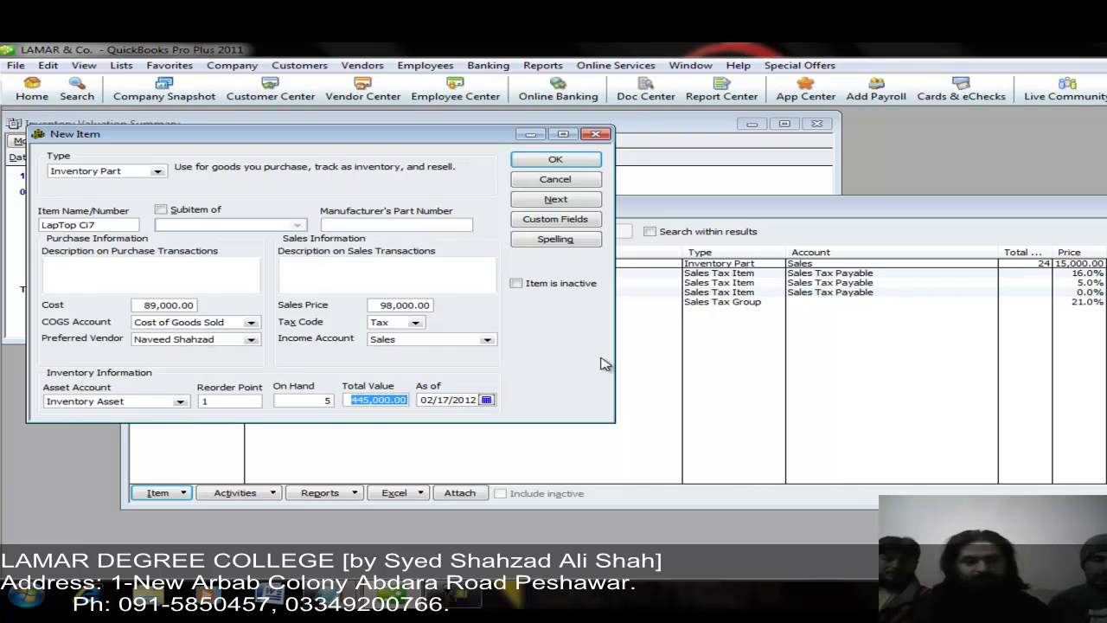
{"action": "left_click", "coordinate": [553, 161]}
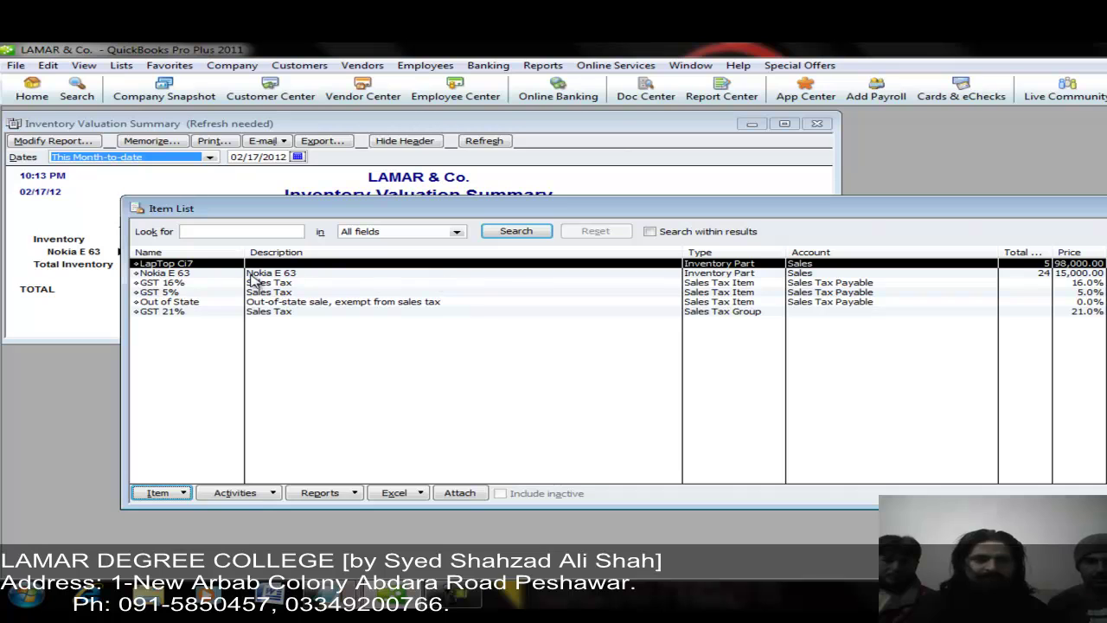
- Open the LapTop Ci7 item for editing and enter LapTop Ci7 as its purchase description, carried over to the sales description
{"action": "right_click", "coordinate": [195, 269]}
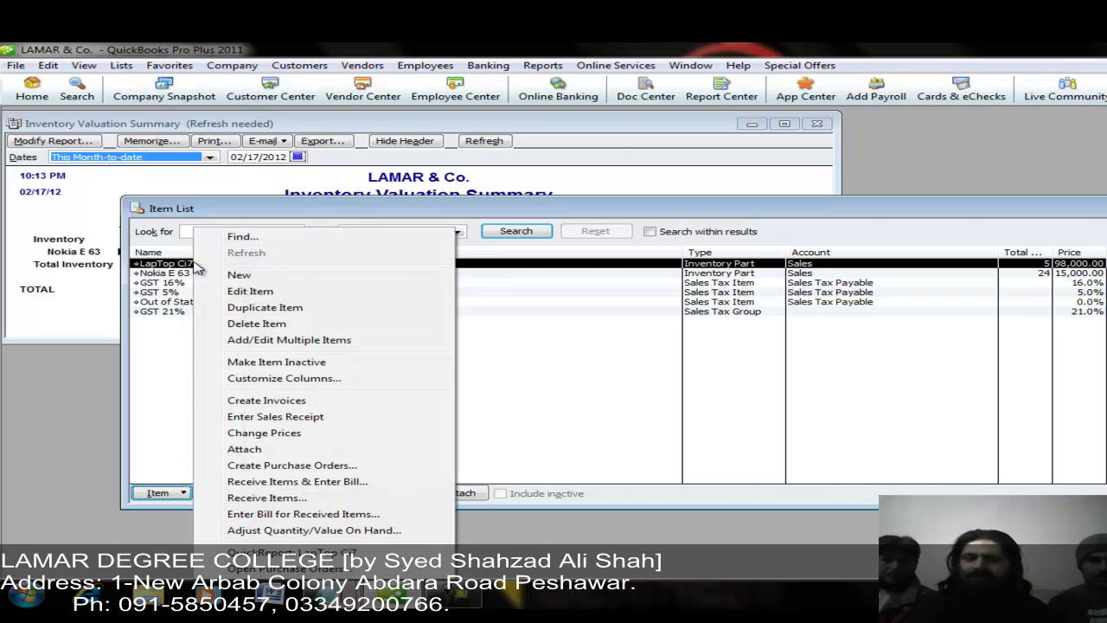
{"action": "left_click", "coordinate": [250, 291]}
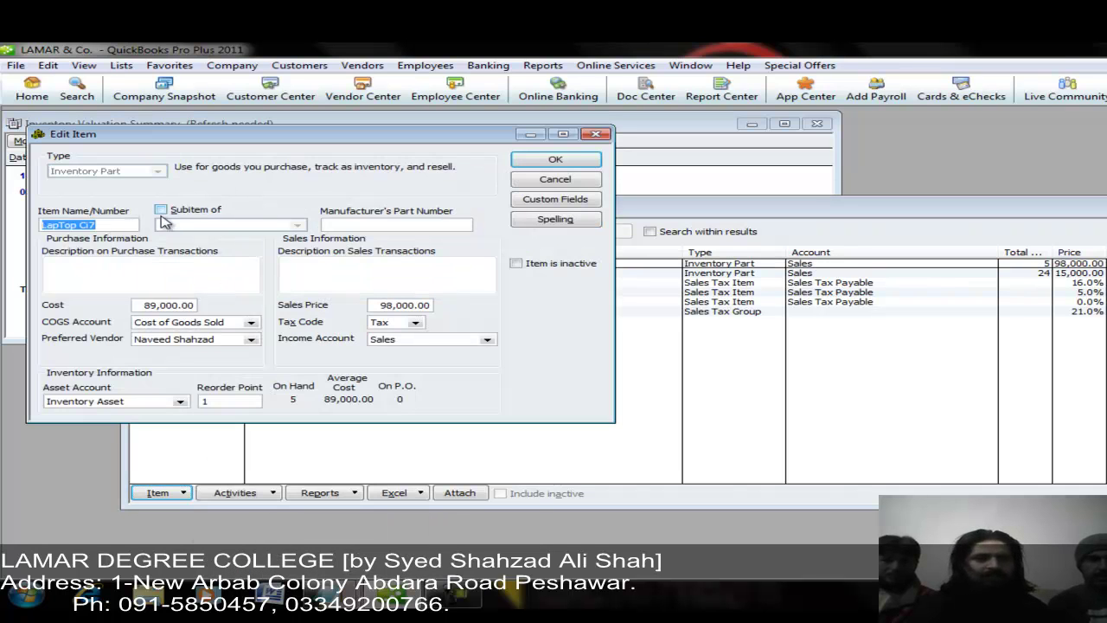
{"action": "left_click", "coordinate": [122, 276]}
{"action": "type", "text": "LapTop Ci7"}
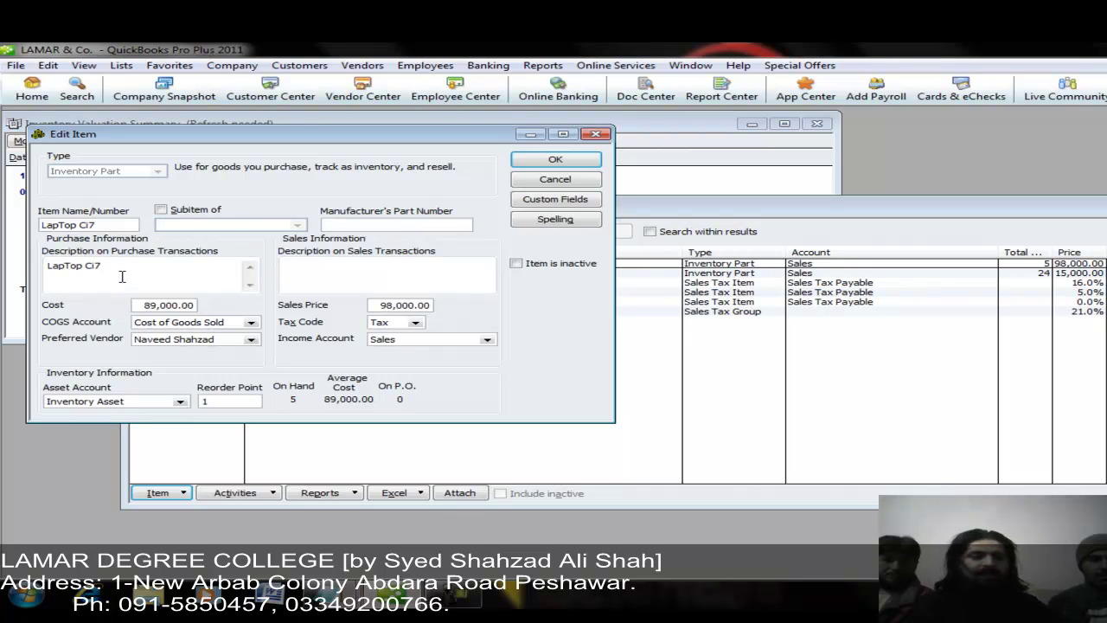
{"action": "left_click", "coordinate": [308, 280]}
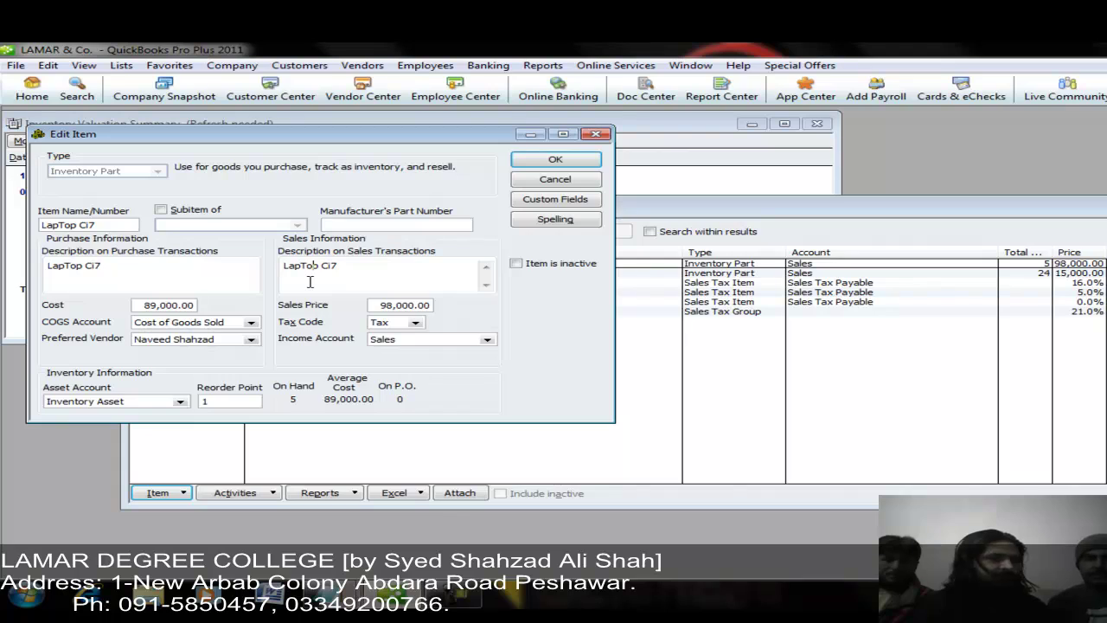
- Append DELL to both the purchase and the sales description of the laptop item
{"action": "left_click", "coordinate": [136, 269]}
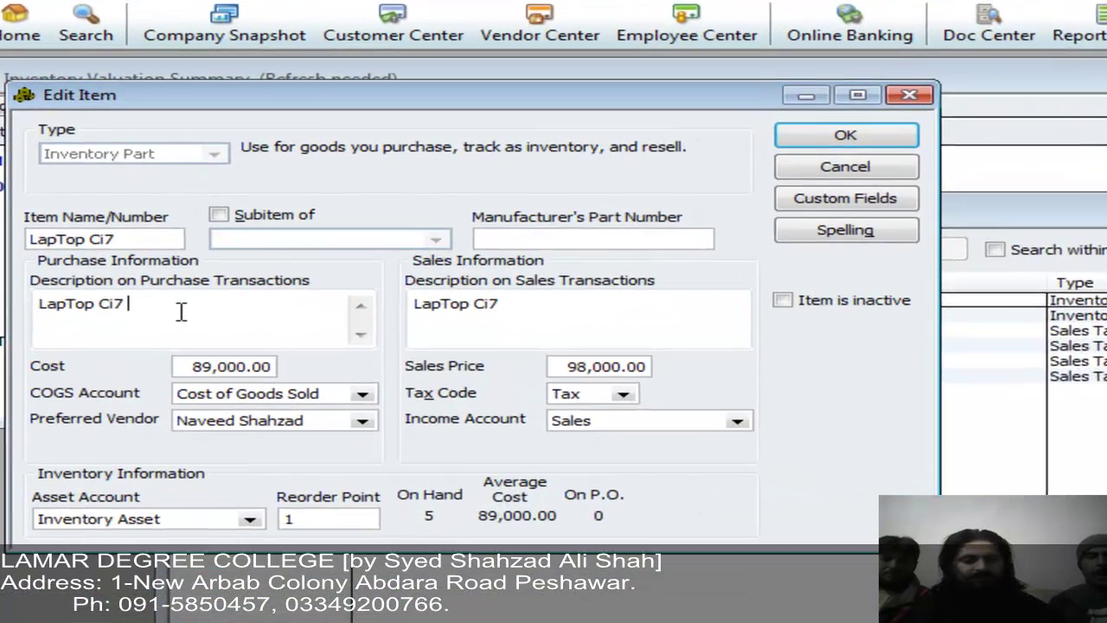
{"action": "type", "text": "DELL"}
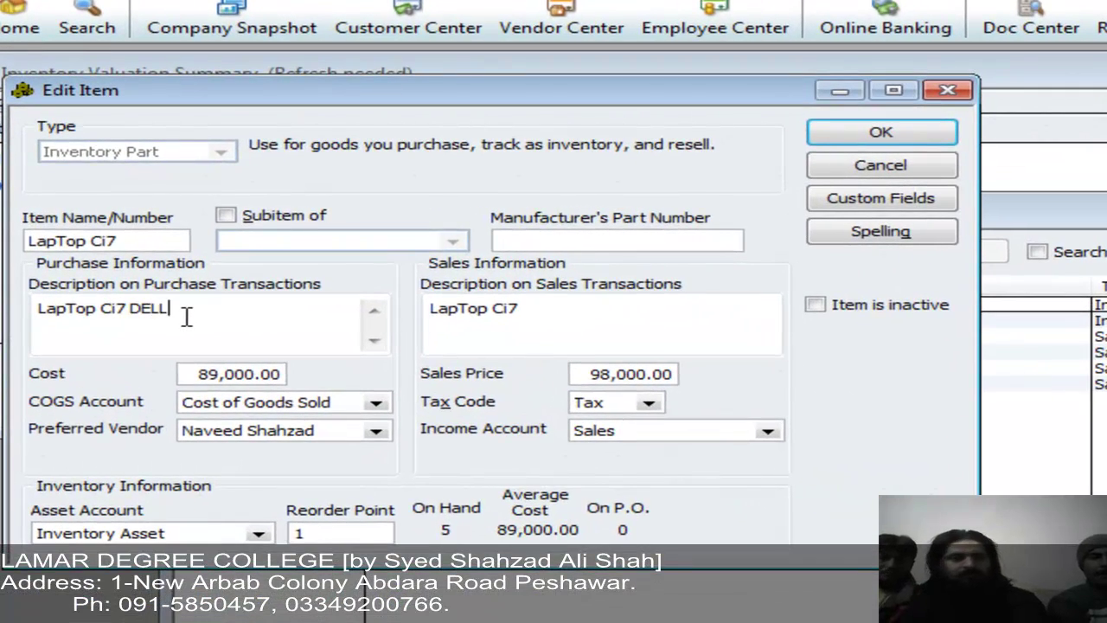
{"action": "left_click", "coordinate": [642, 317]}
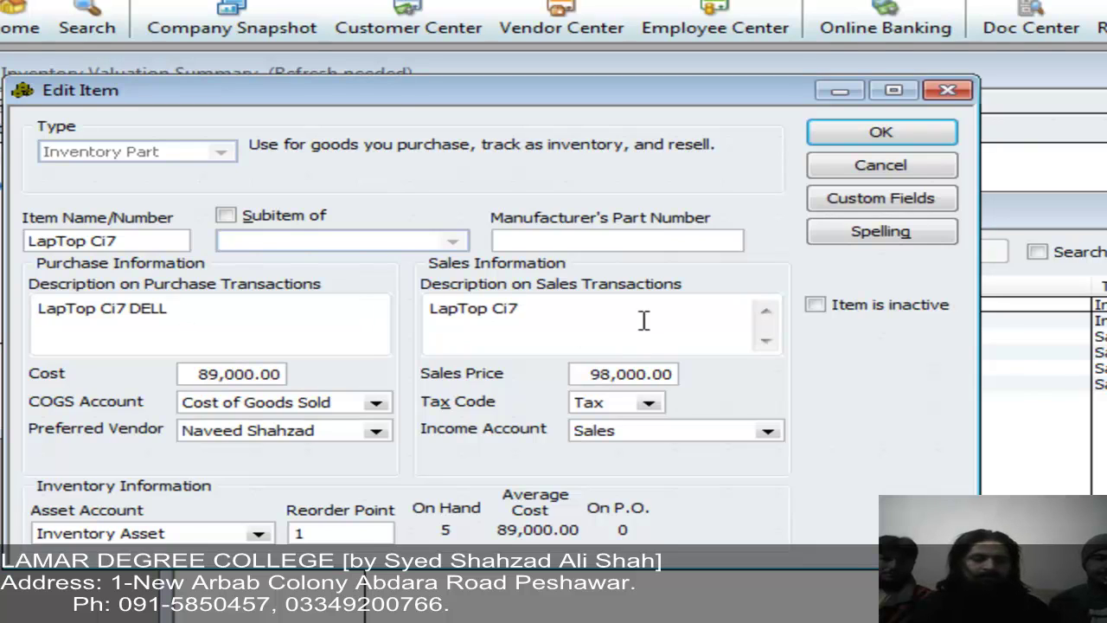
{"action": "type", "text": "DEL"}
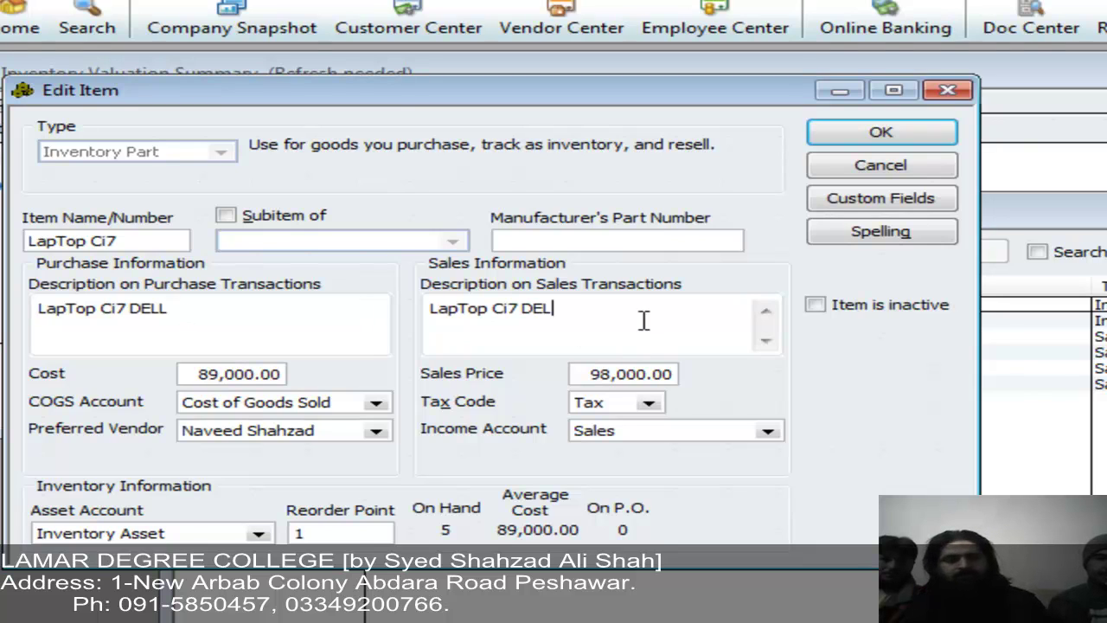
{"action": "type", "text": "L"}
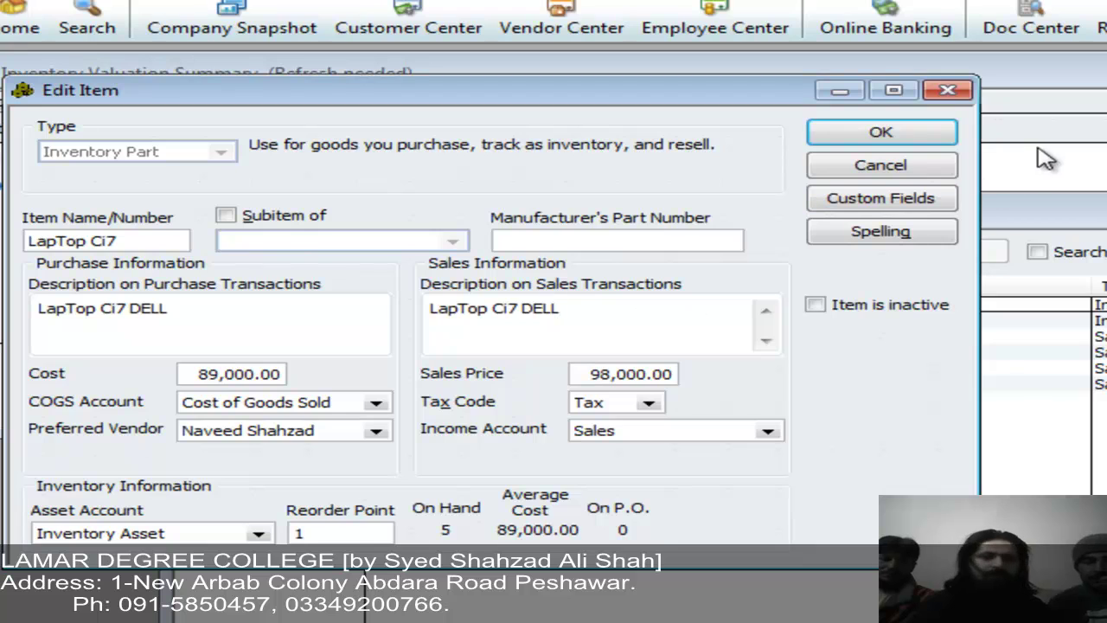
- Save the edited laptop item, accepting the spelling suggestion Laptop for its descriptions
{"action": "left_click", "coordinate": [890, 148]}
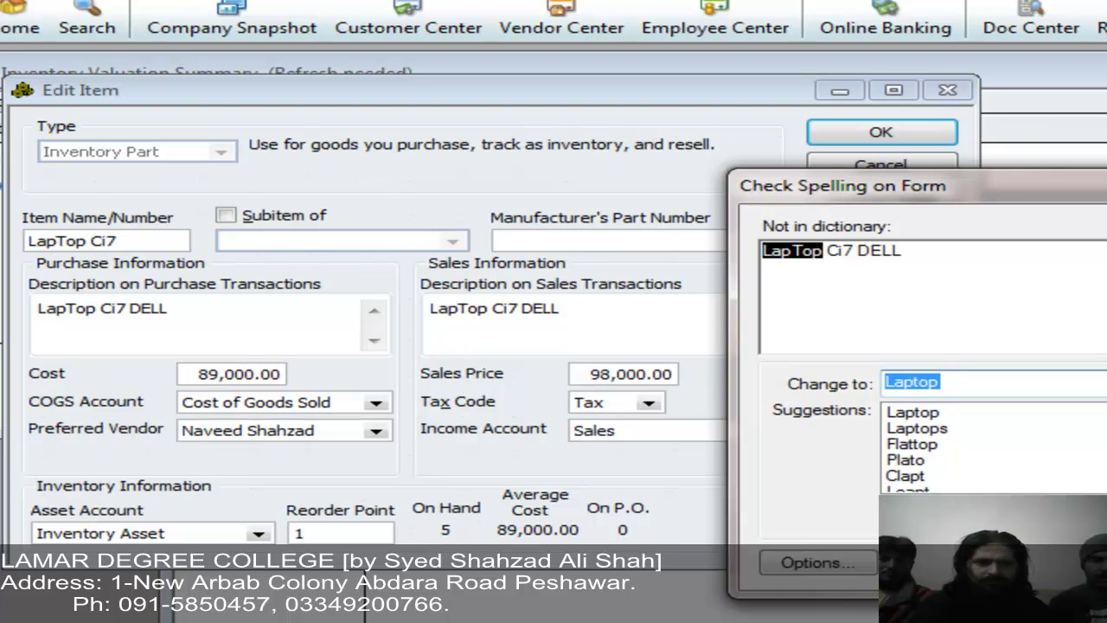
{"action": "key", "text": "Return"}
{"action": "key", "text": "Return"}
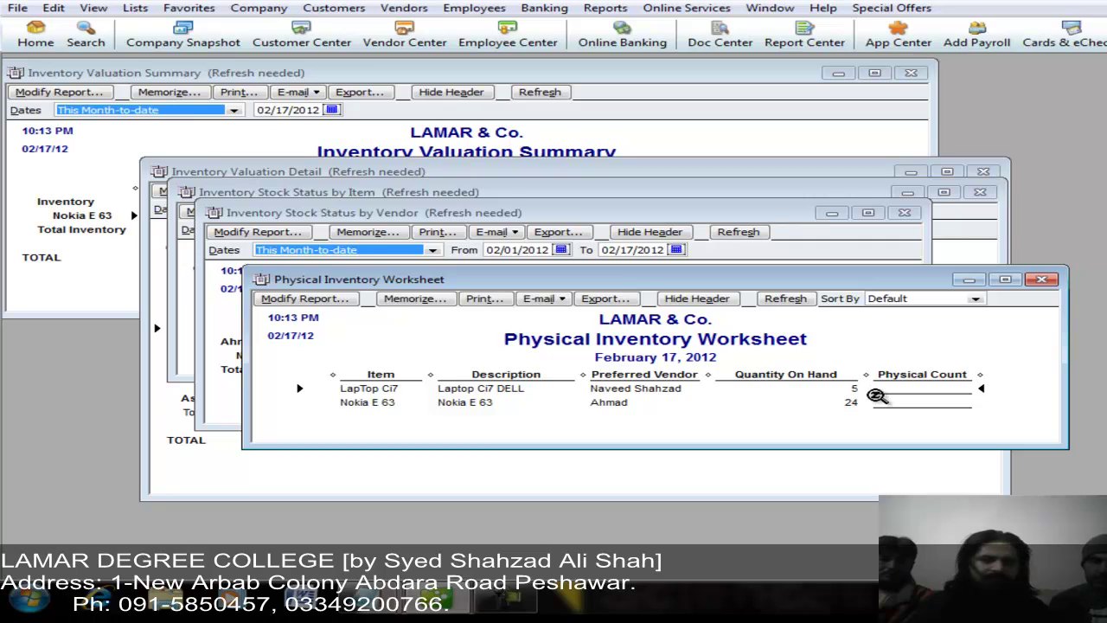
- Review and close the Physical Inventory Worksheet, both Inventory Stock Status reports and Inventory Valuation Detail, leaving the Inventory Valuation Summary open
{"action": "left_click", "coordinate": [1042, 278]}
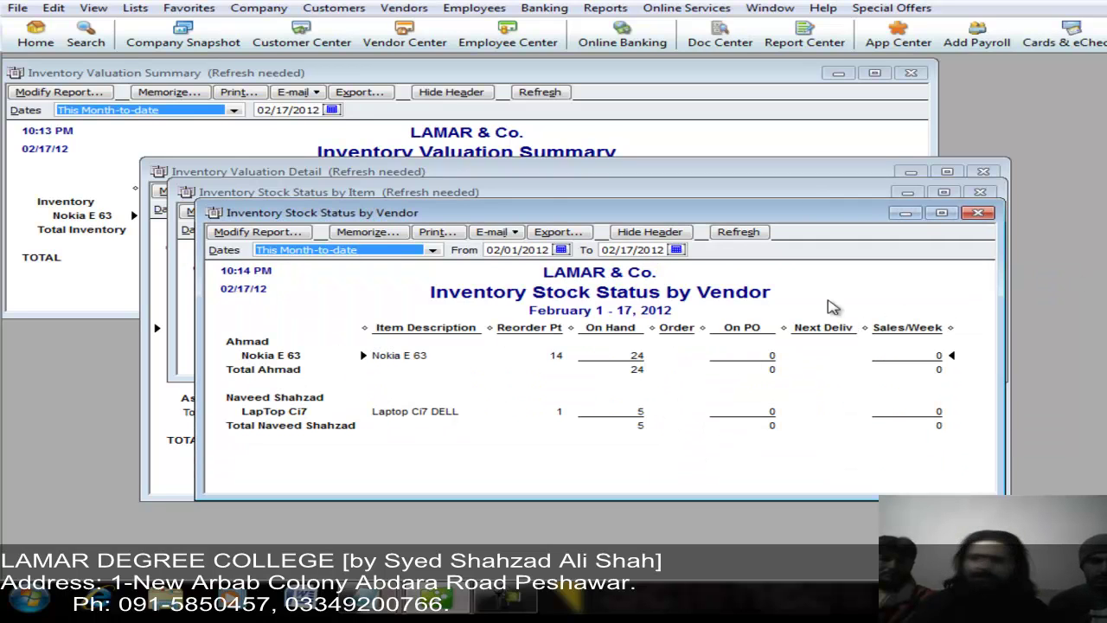
{"action": "left_click", "coordinate": [977, 213]}
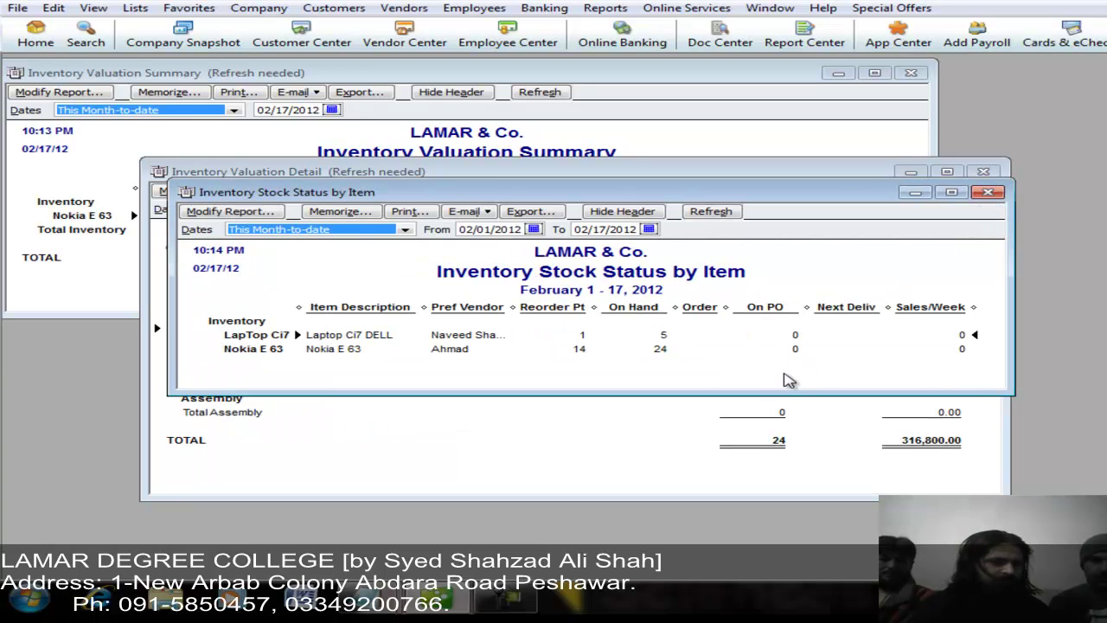
{"action": "left_click", "coordinate": [987, 192]}
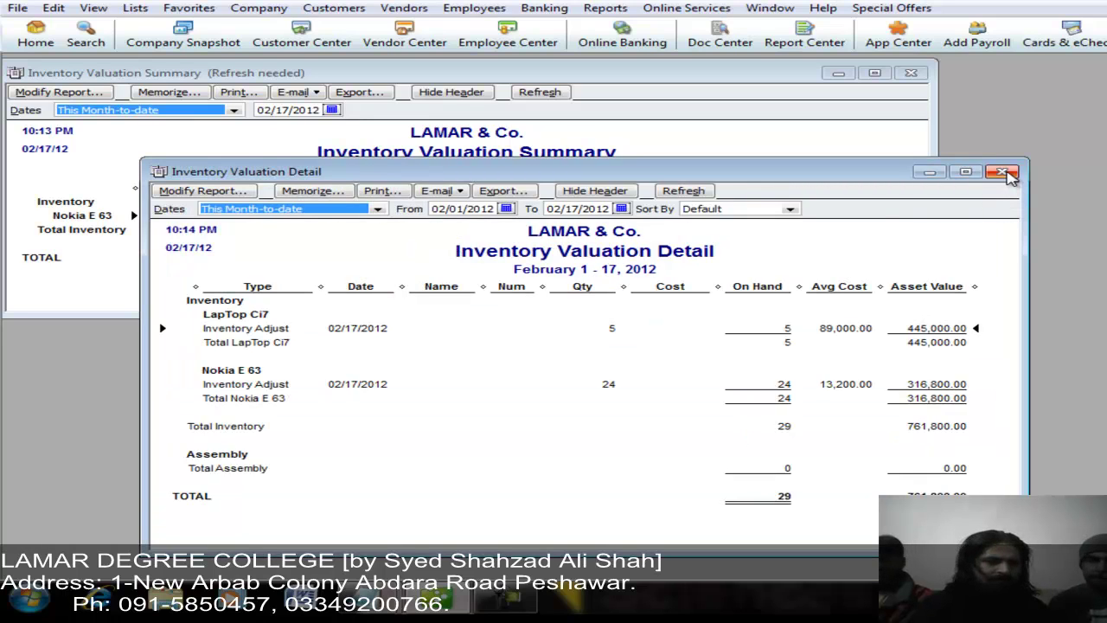
{"action": "left_click", "coordinate": [1002, 172]}
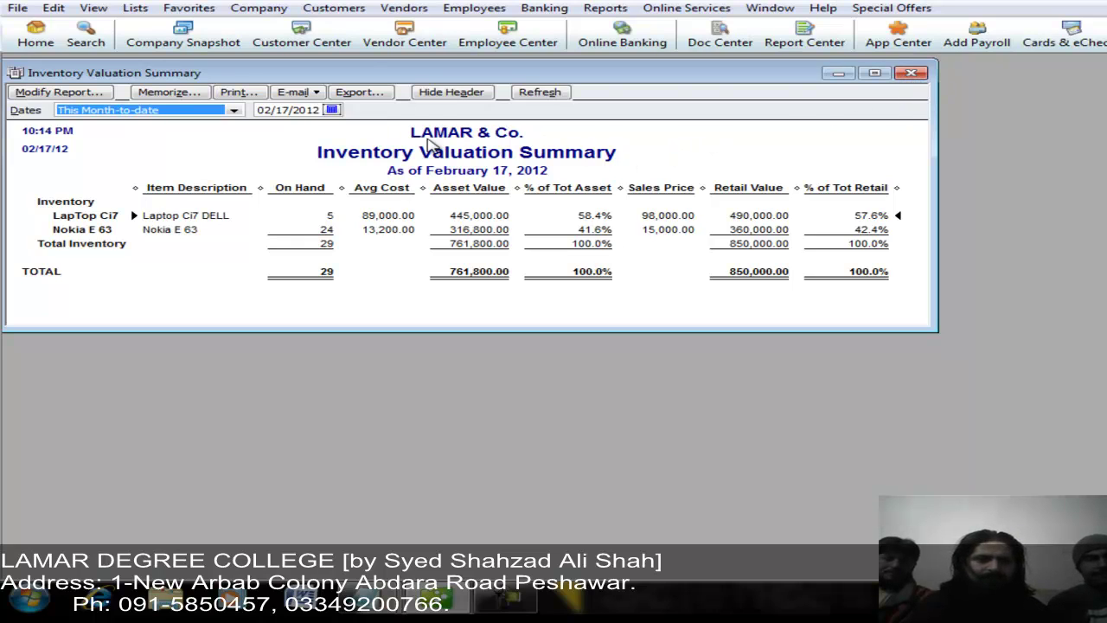
- Open the Item List and start a new Service item named Eng Services
{"action": "left_click", "coordinate": [137, 10]}
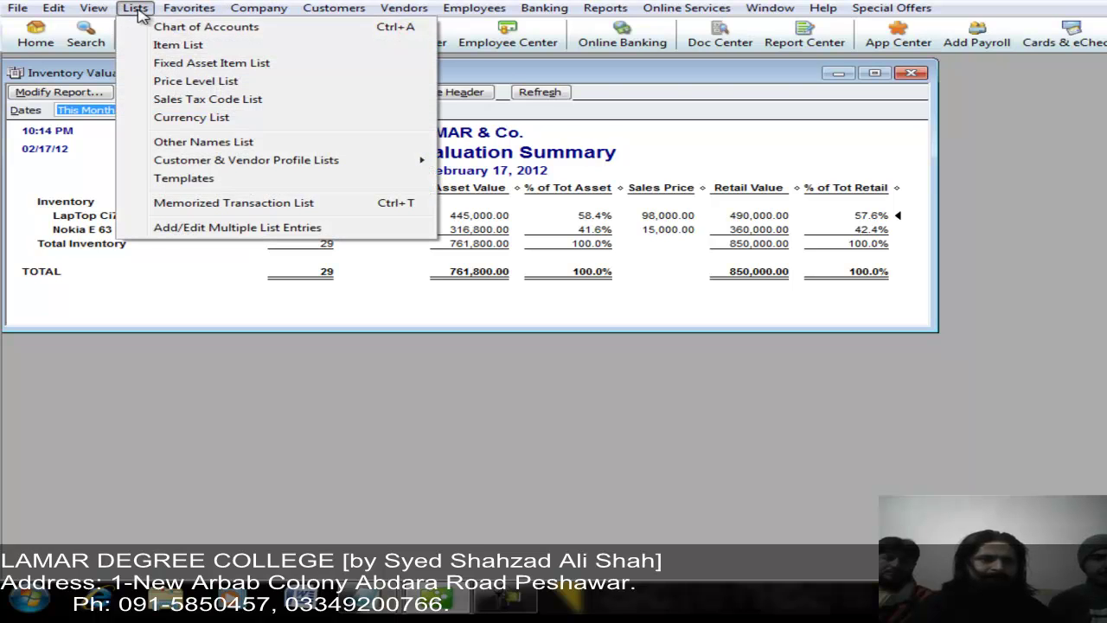
{"action": "left_click", "coordinate": [145, 45]}
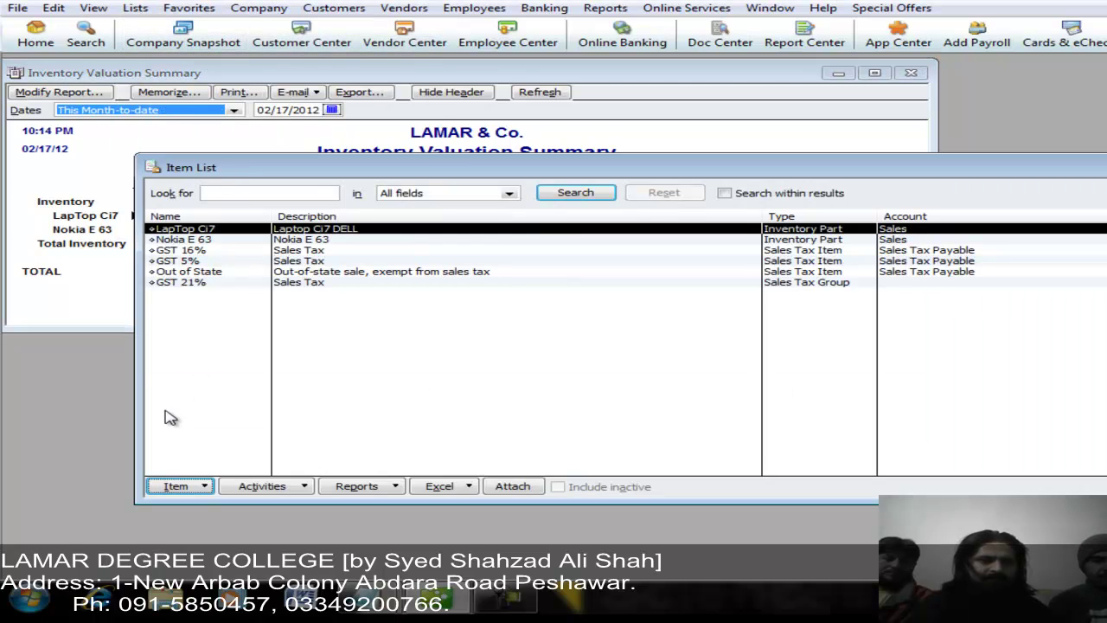
{"action": "left_click", "coordinate": [202, 487]}
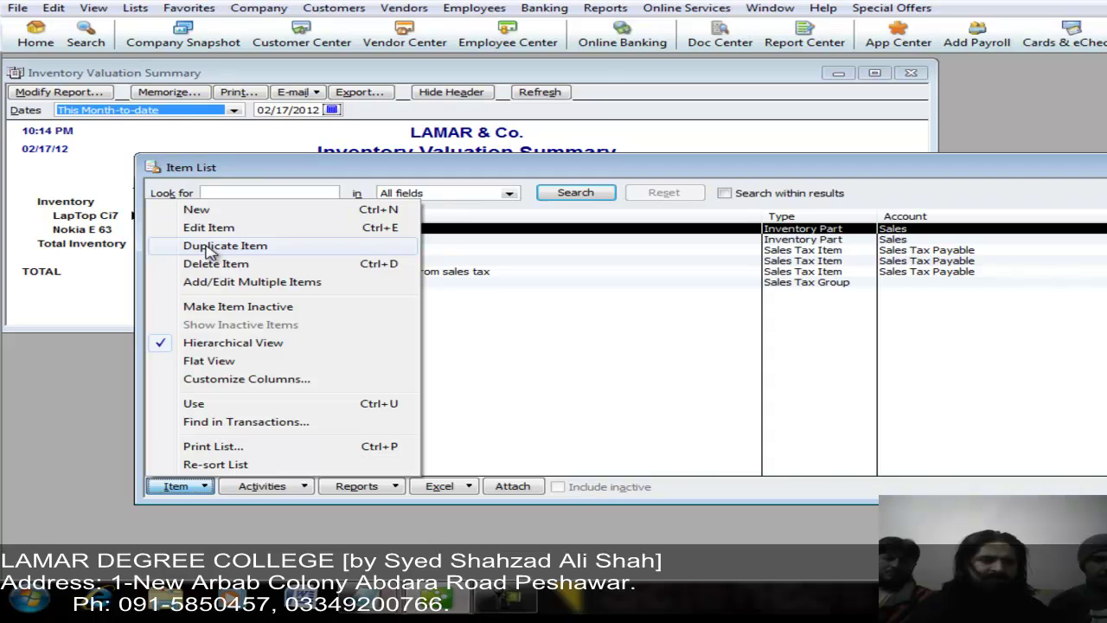
{"action": "left_click", "coordinate": [196, 209]}
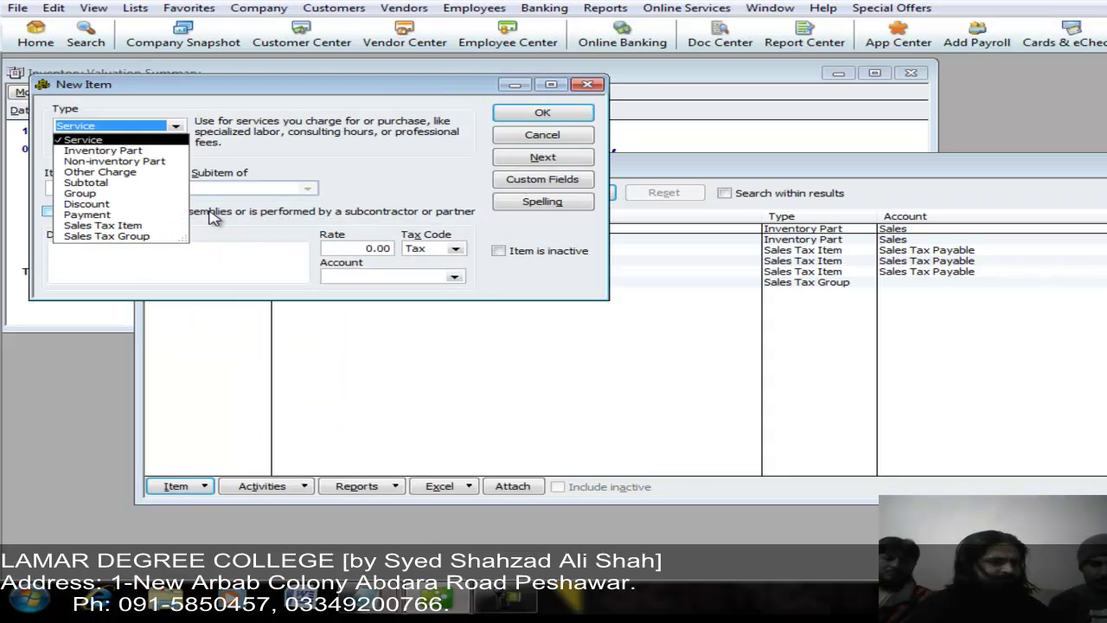
{"action": "left_click", "coordinate": [97, 139]}
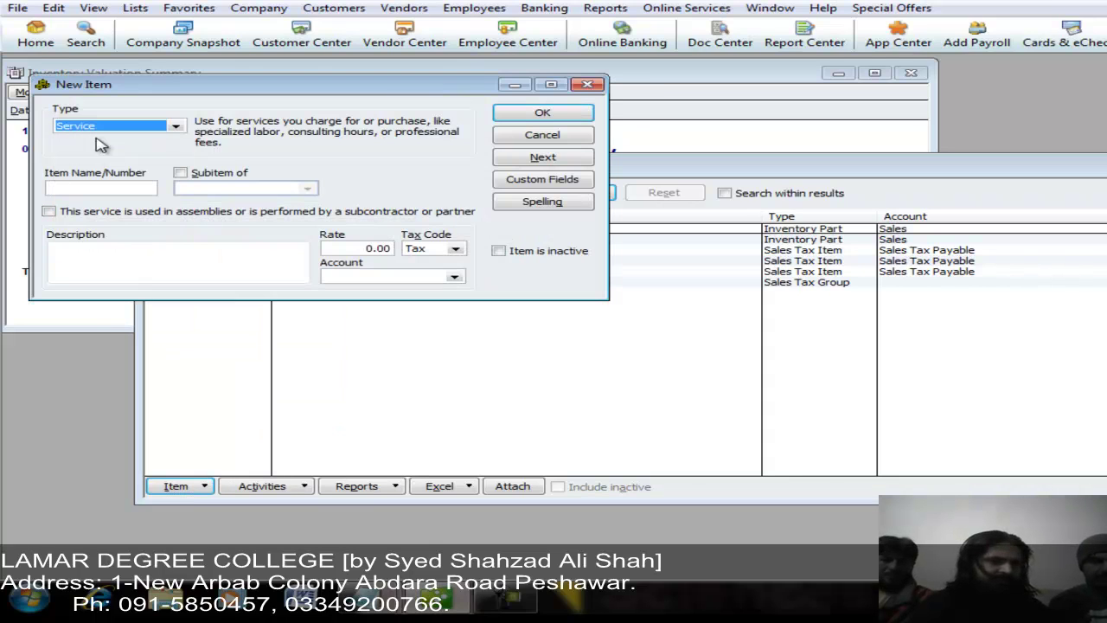
{"action": "left_click", "coordinate": [108, 187]}
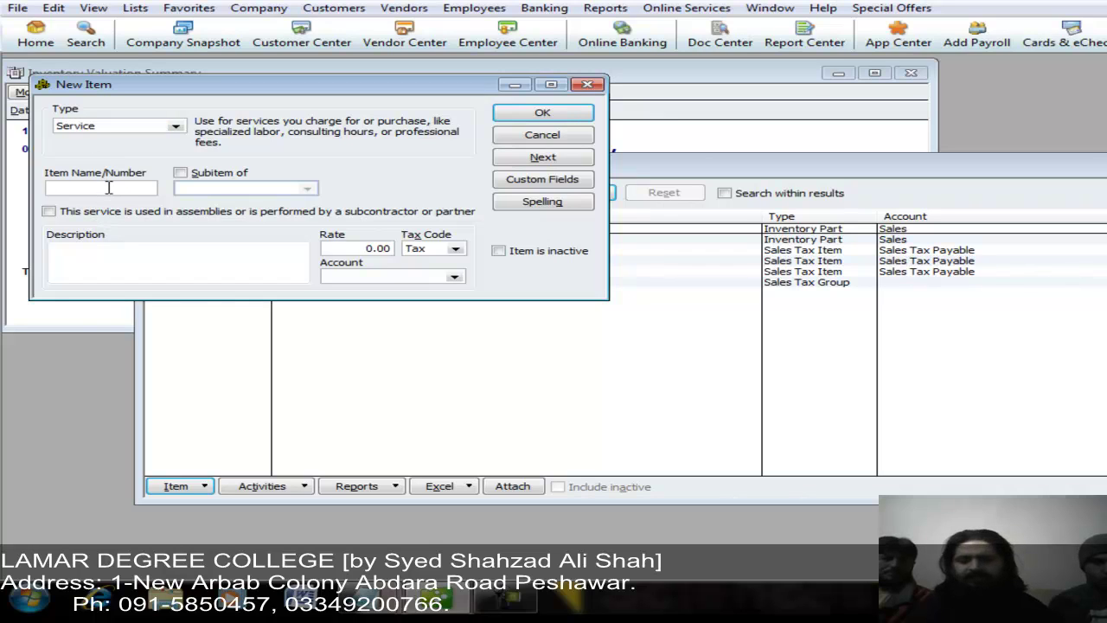
{"action": "type", "text": "E"}
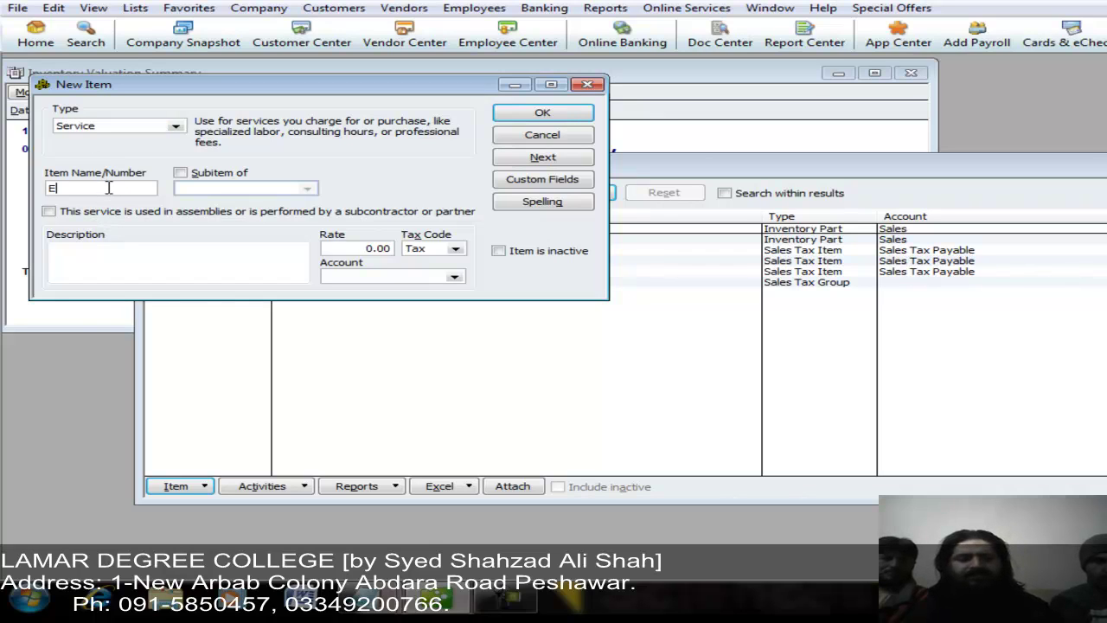
{"action": "type", "text": "ng"}
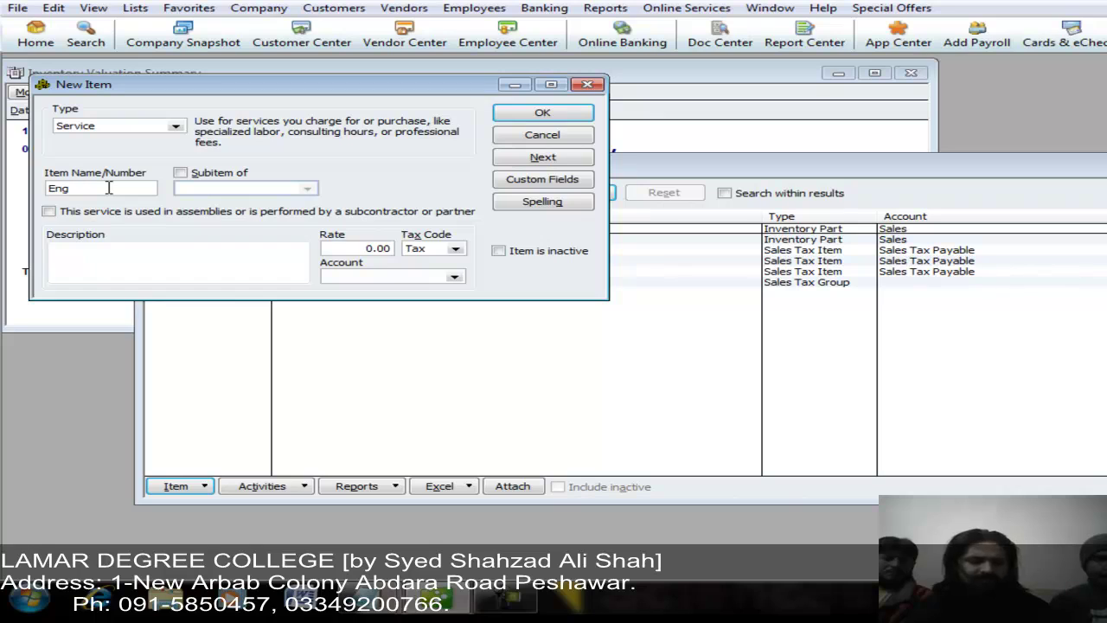
{"action": "type", "text": " Servi"}
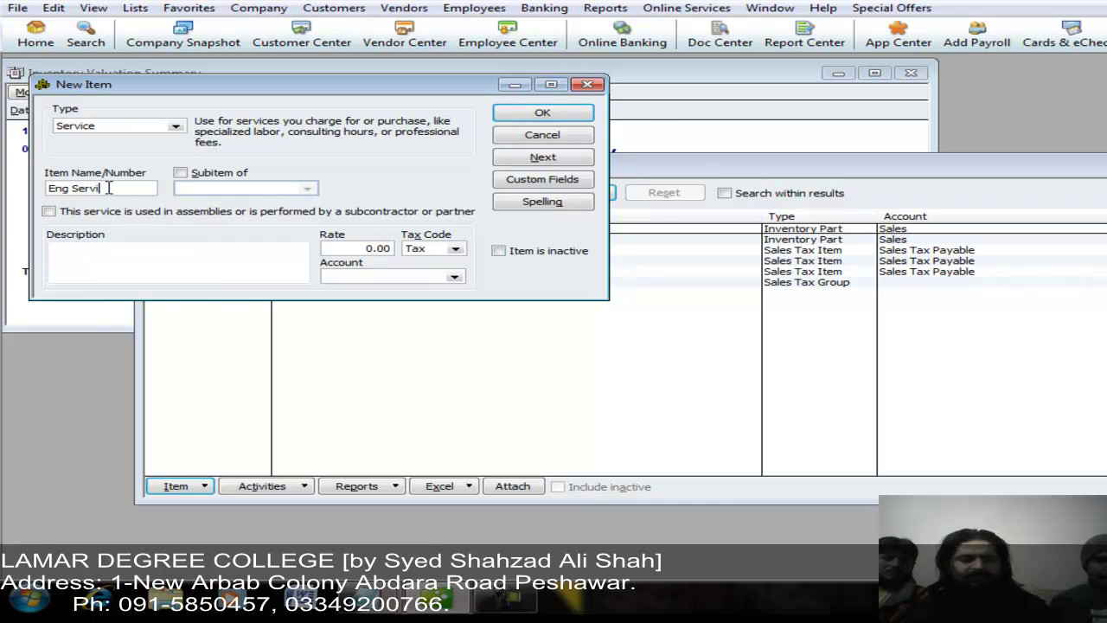
{"action": "type", "text": "ces"}
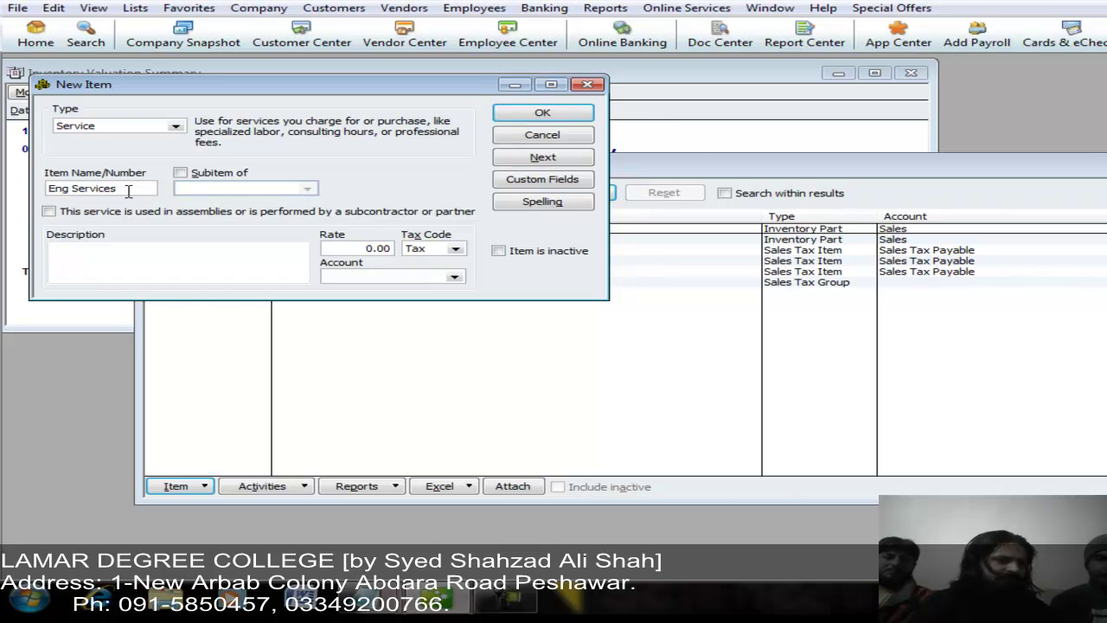
- Enter Eng Services as the description of the new service item and set its rate to 500
{"action": "left_click_drag", "start_coordinate": [121, 189], "coordinate": [3, 201]}
{"action": "key", "text": "ctrl+c"}
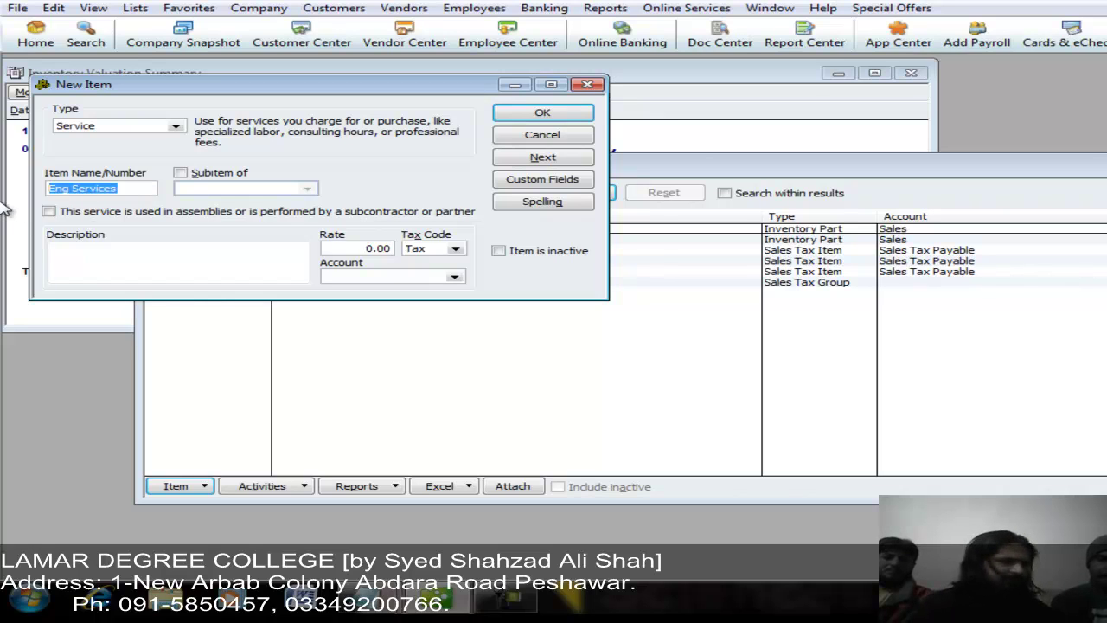
{"action": "left_click", "coordinate": [110, 251]}
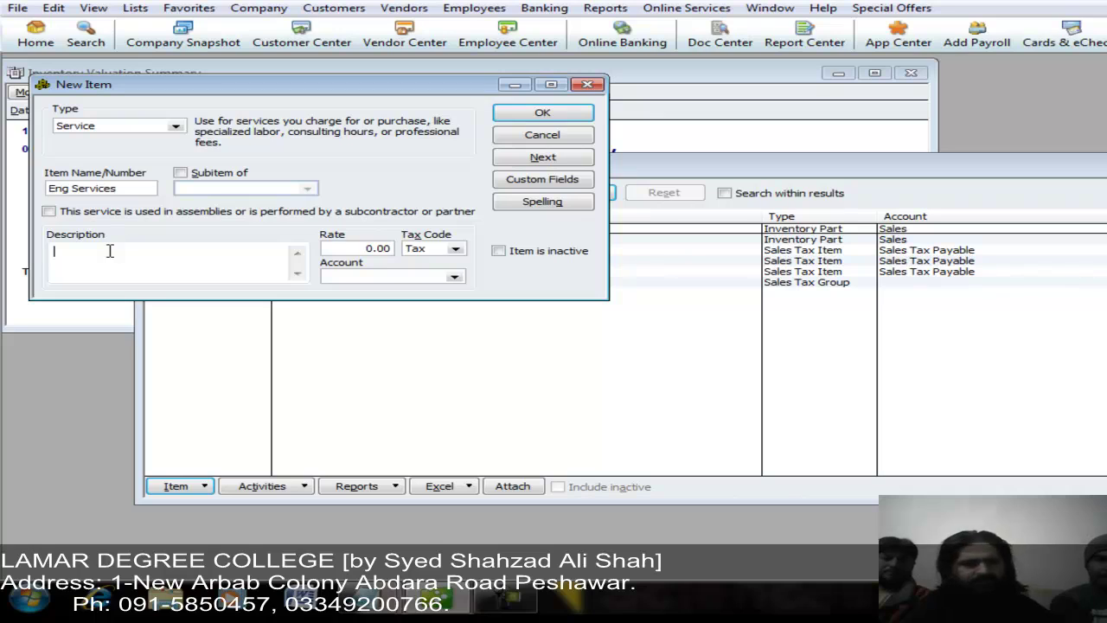
{"action": "key", "text": "ctrl+v"}
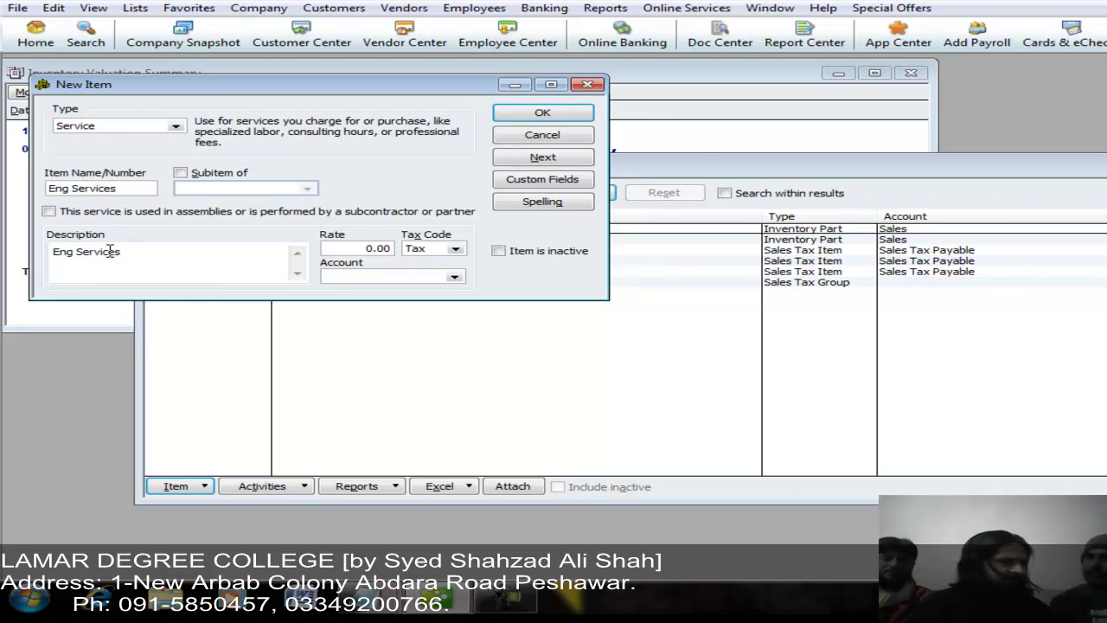
{"action": "left_click", "coordinate": [356, 249]}
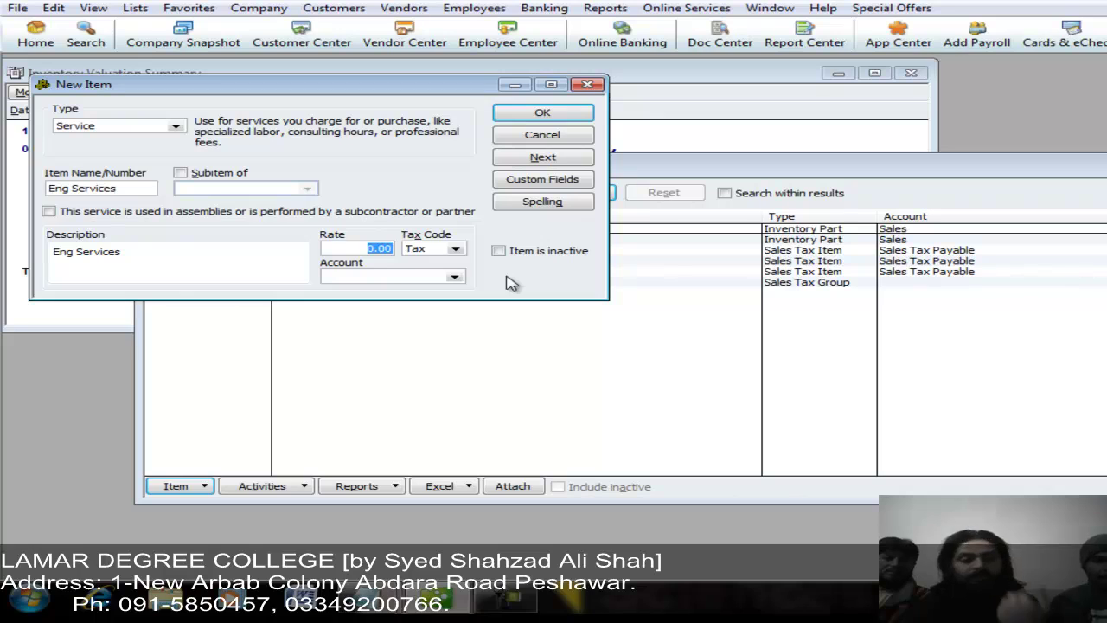
{"action": "type", "text": "500"}
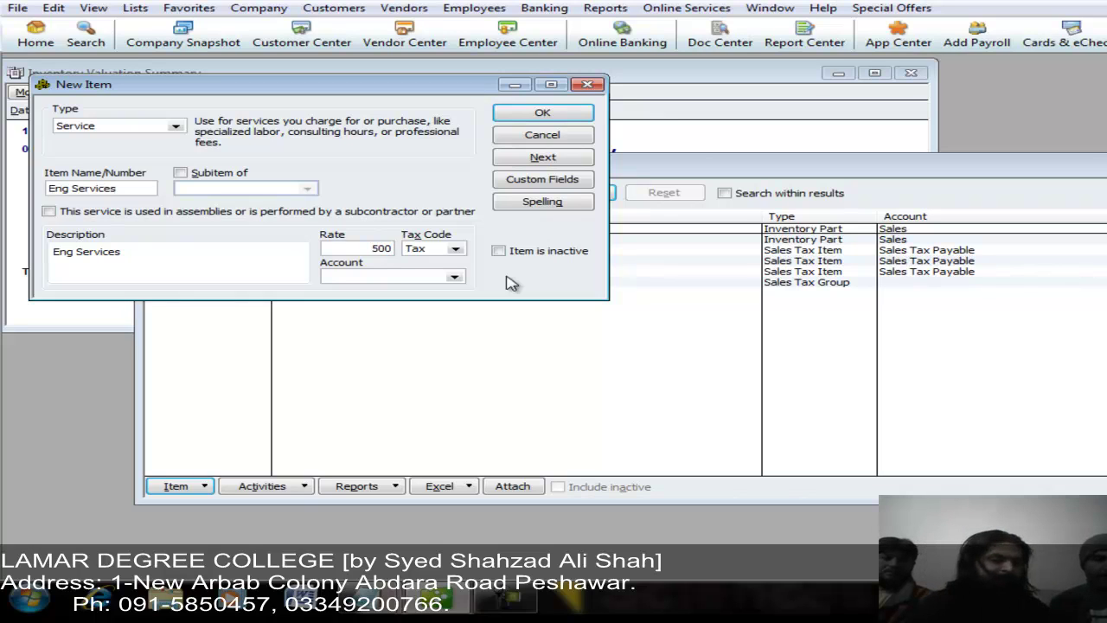
- Start a new Income account for the item's Account field and name it Services income
{"action": "left_click", "coordinate": [416, 277]}
{"action": "type", "text": "se"}
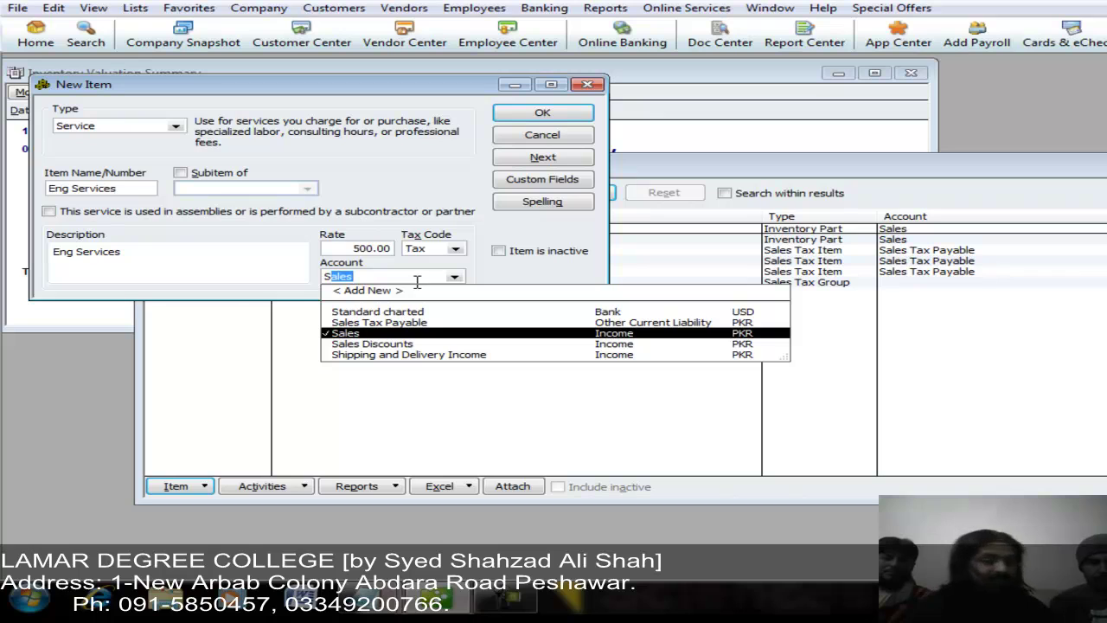
{"action": "left_click", "coordinate": [367, 291]}
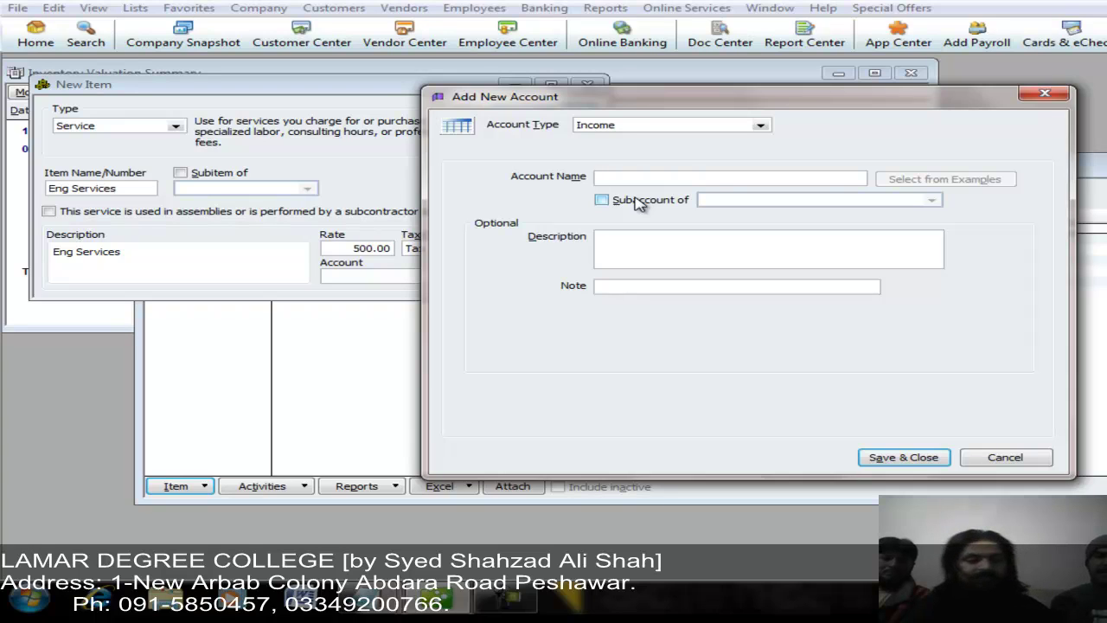
{"action": "key", "text": "ctrl+v"}
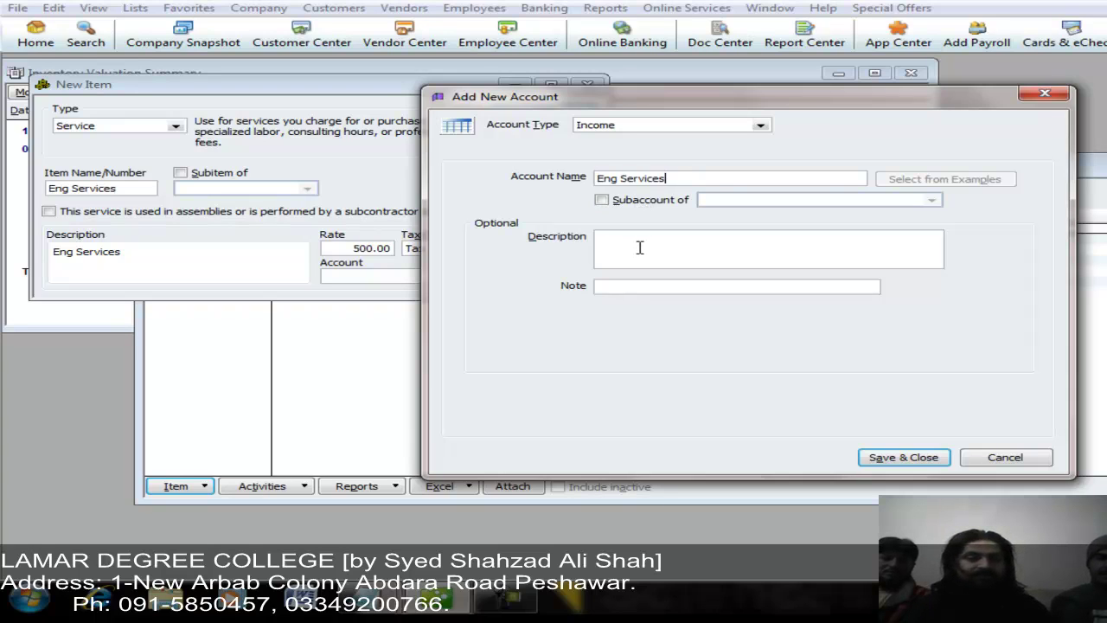
{"action": "double_click", "coordinate": [610, 179]}
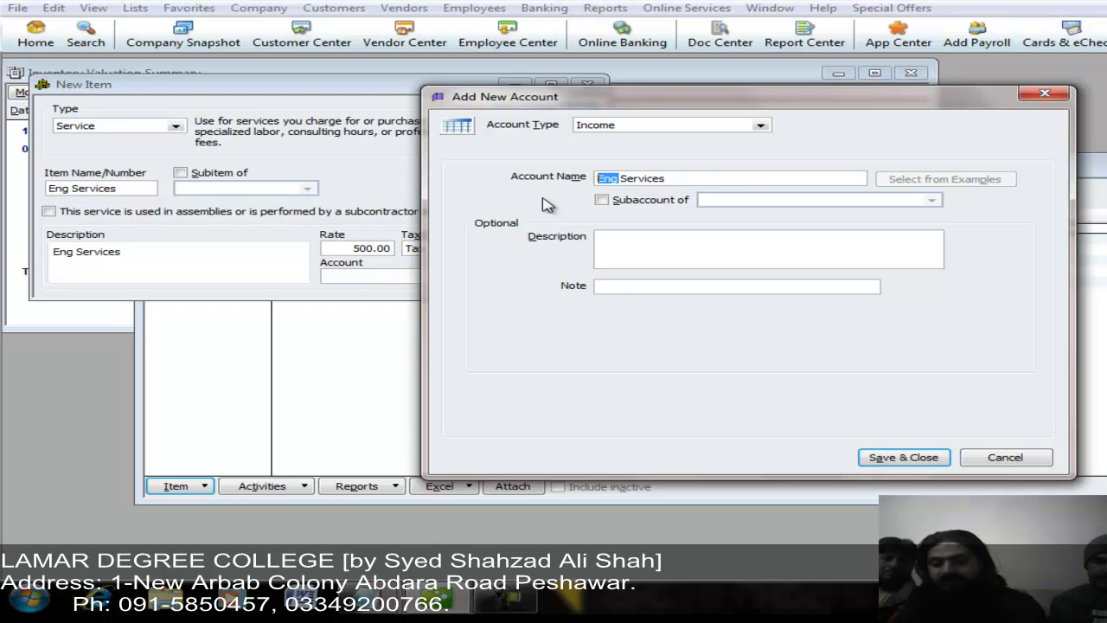
{"action": "key", "text": "BackSpace"}
{"action": "key", "text": "Delete"}
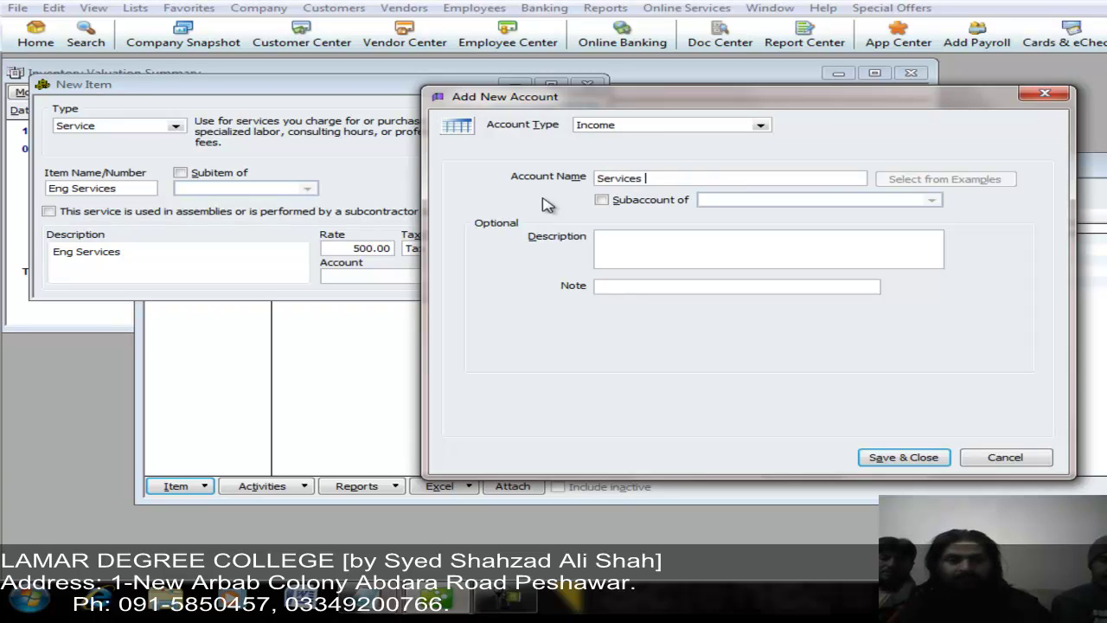
{"action": "type", "text": "inc"}
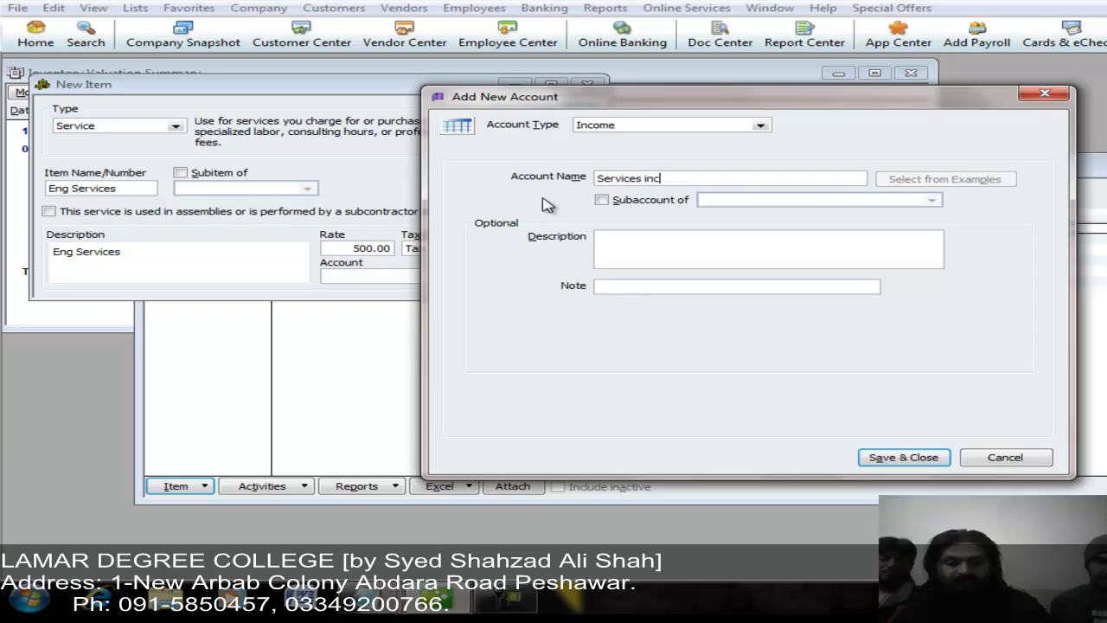
{"action": "type", "text": "ome"}
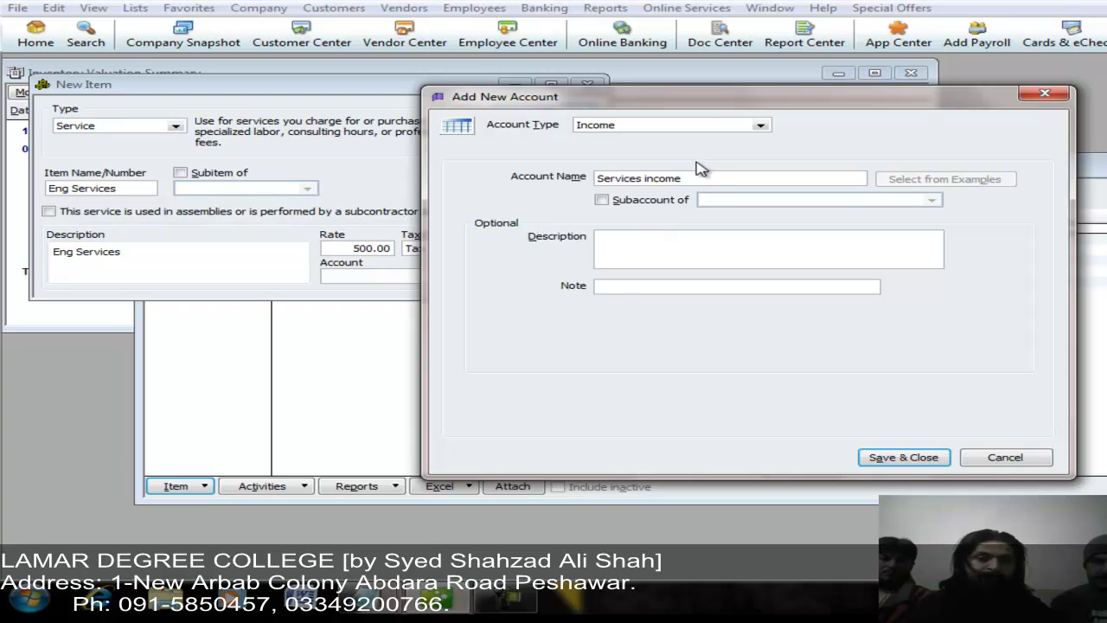
- Save the new account with the description Services income, and save the Eng Services item, adding Eng to the spelling dictionary
{"action": "left_click_drag", "start_coordinate": [695, 176], "coordinate": [481, 164]}
{"action": "key", "text": "ctrl+c"}
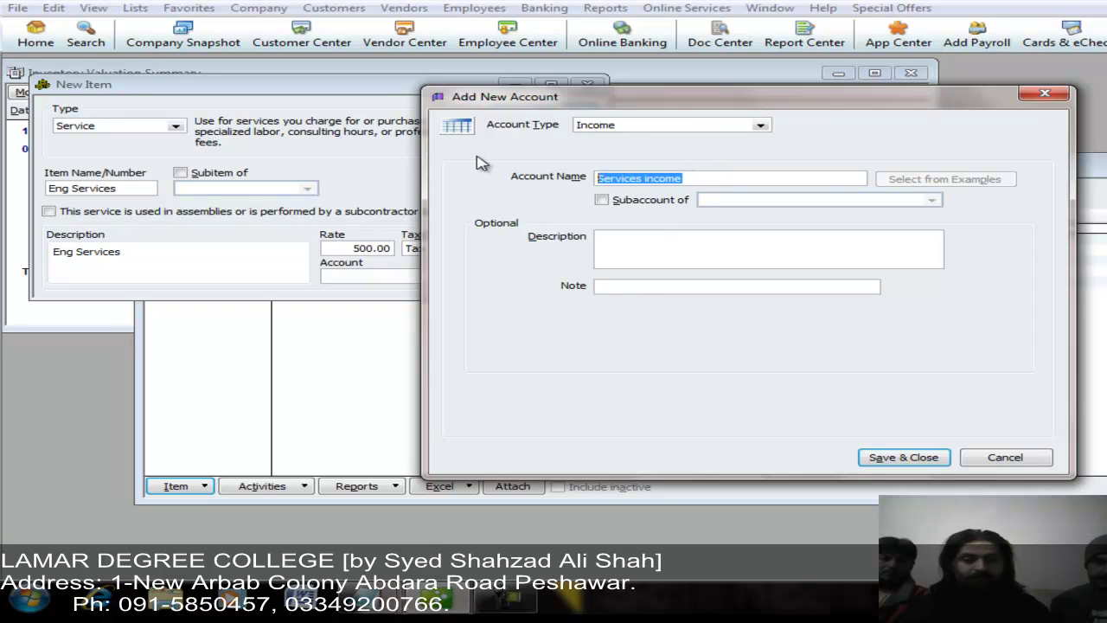
{"action": "left_click", "coordinate": [647, 241]}
{"action": "key", "text": "ctrl+v"}
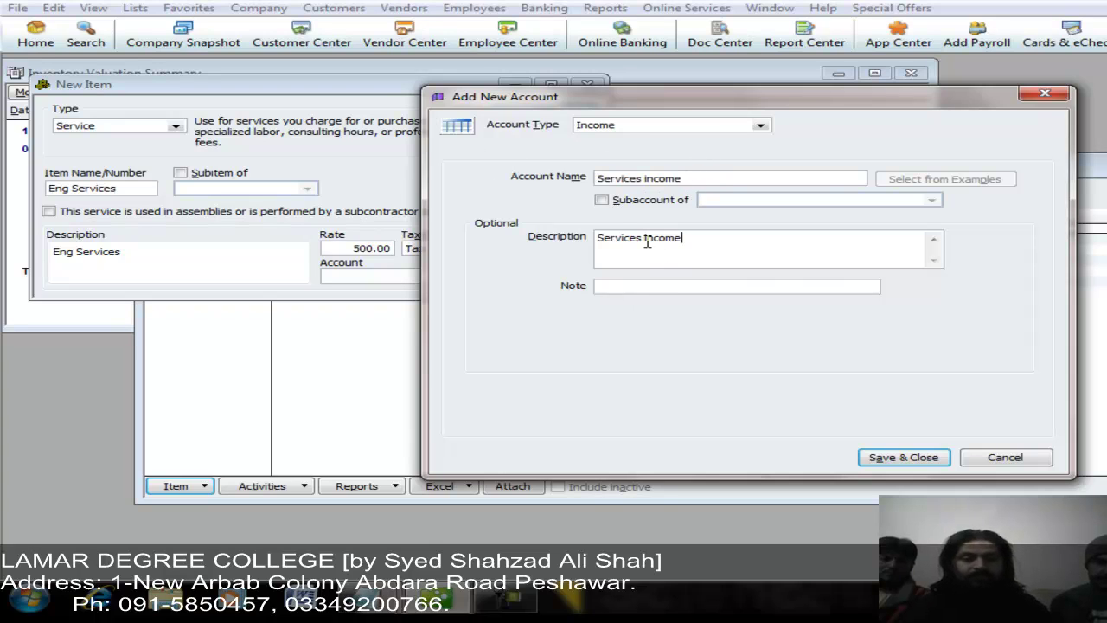
{"action": "left_click", "coordinate": [900, 458]}
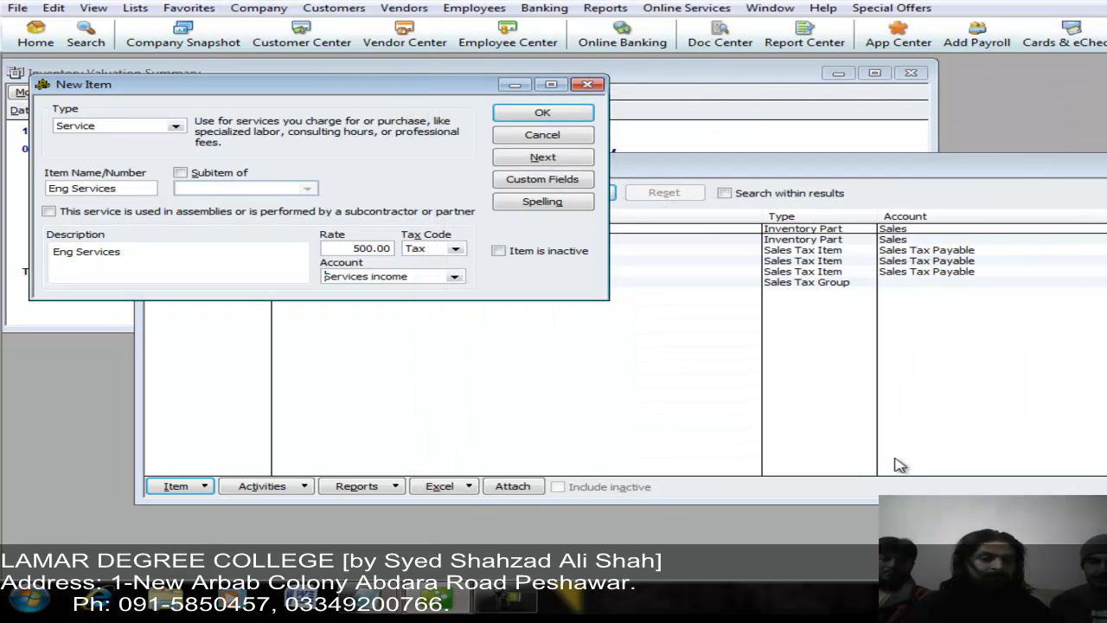
{"action": "left_click", "coordinate": [539, 113]}
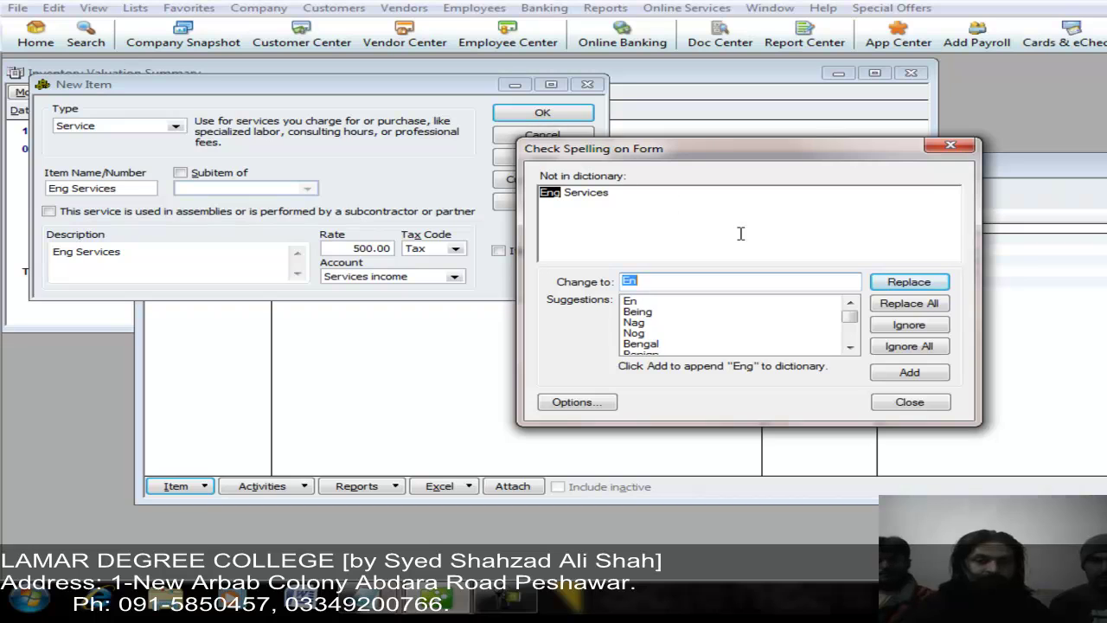
{"action": "left_click", "coordinate": [905, 372]}
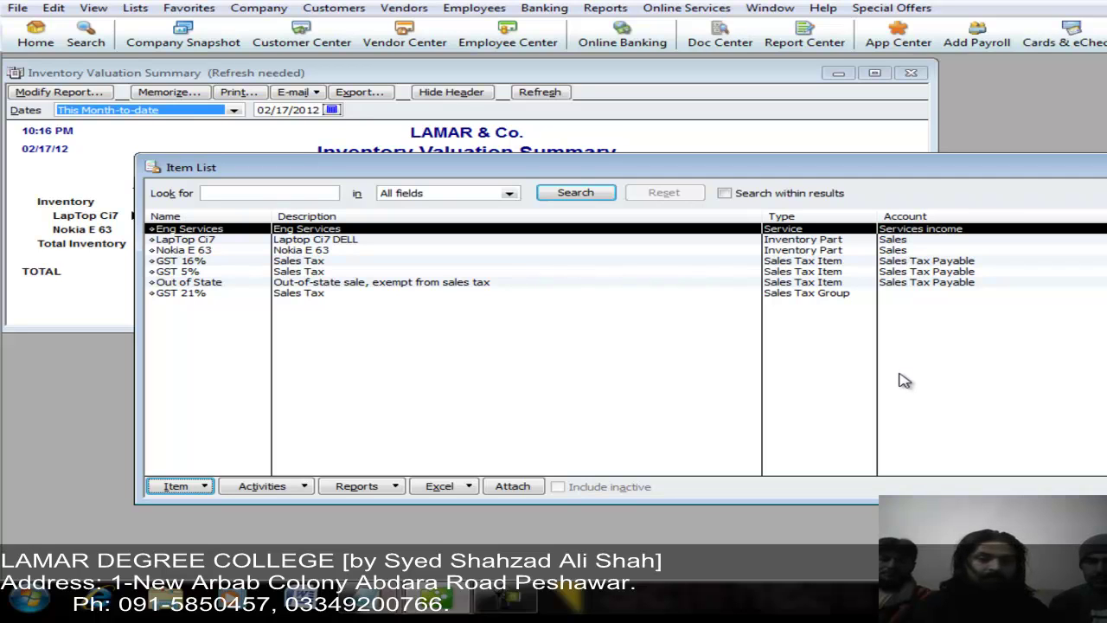
- Start another new Service item named Installation, with Installation as its description
{"action": "key", "text": "ctrl+n"}
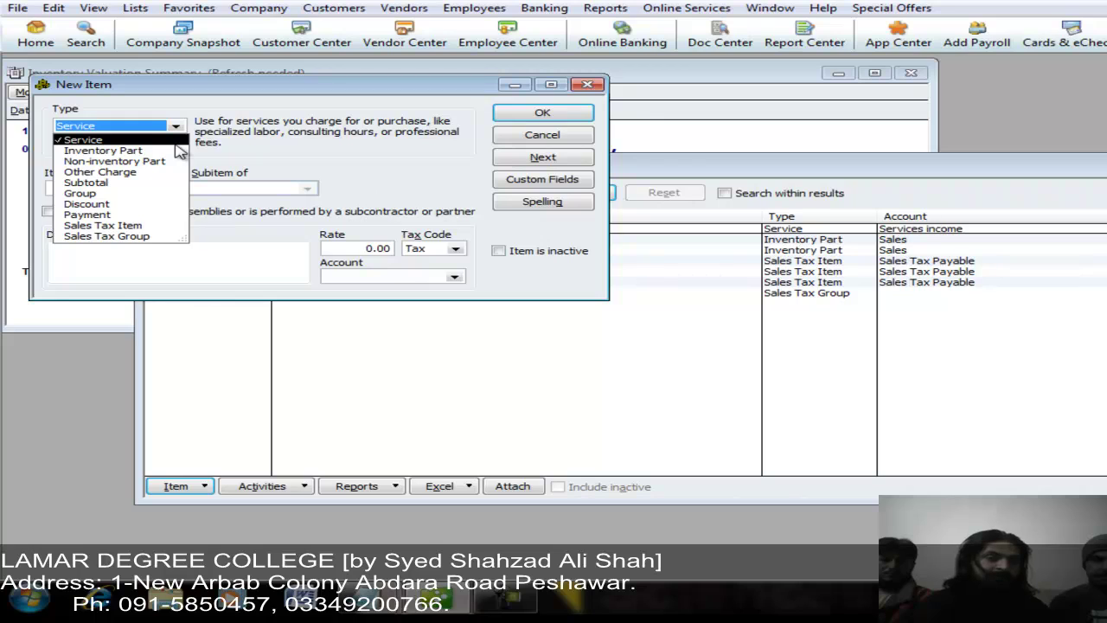
{"action": "left_click", "coordinate": [145, 142]}
{"action": "left_click", "coordinate": [126, 189]}
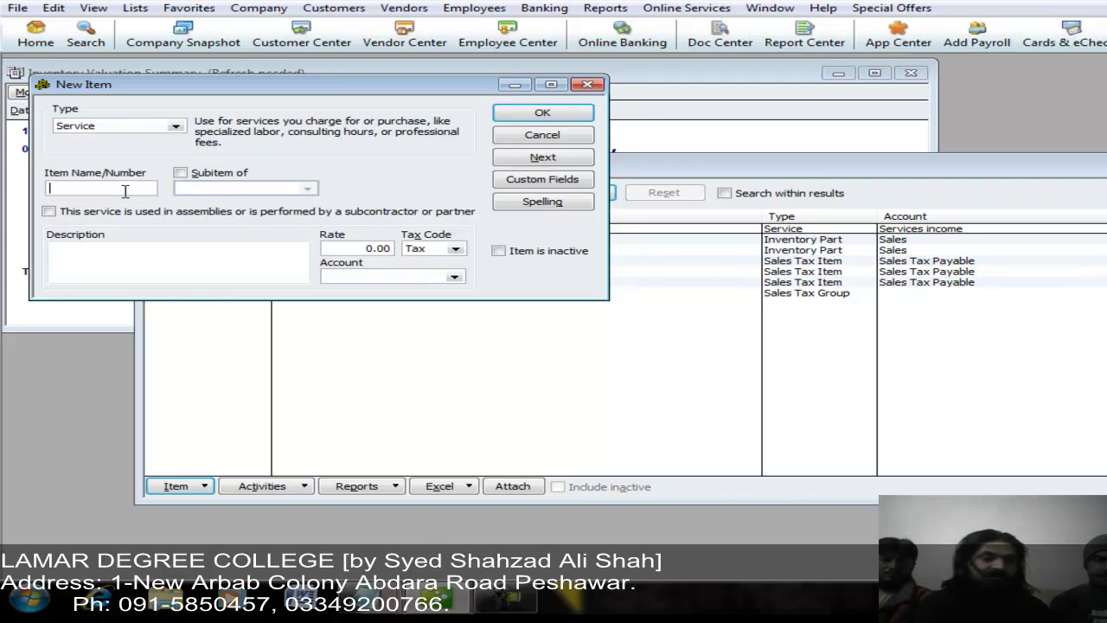
{"action": "type", "text": "I"}
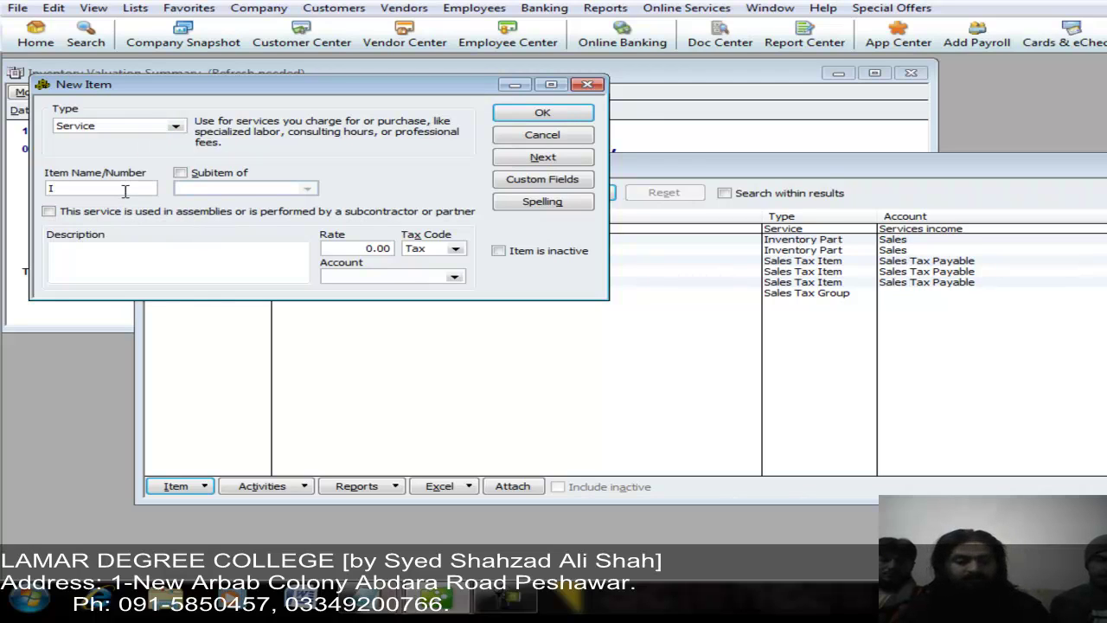
{"action": "type", "text": "nstall"}
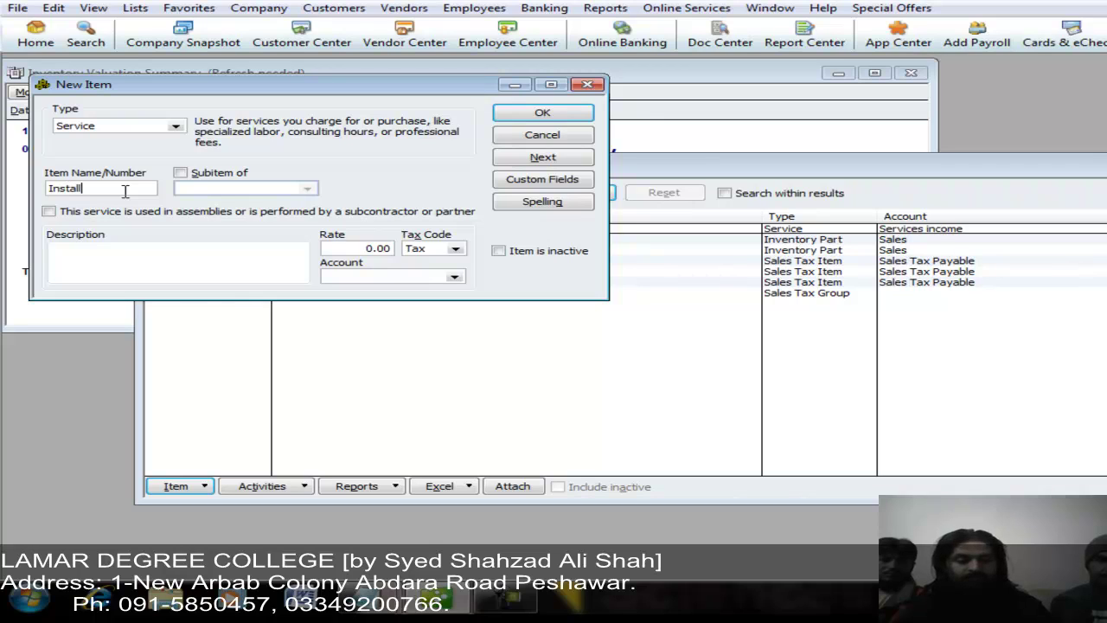
{"action": "type", "text": "ation"}
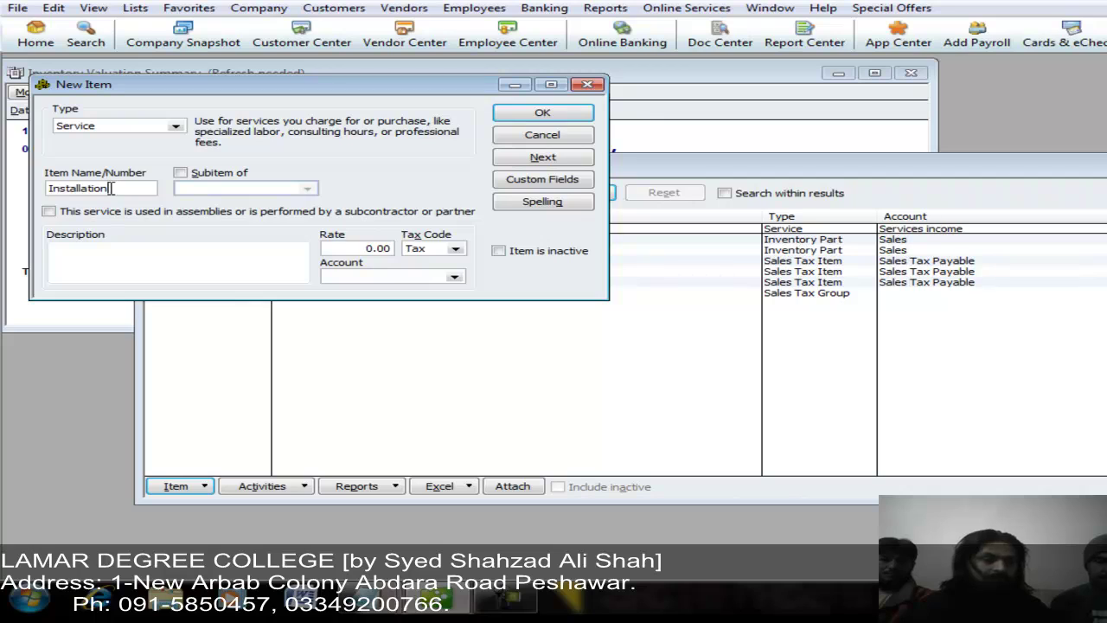
{"action": "left_click_drag", "start_coordinate": [112, 188], "coordinate": [48, 189]}
{"action": "key", "text": "ctrl+c"}
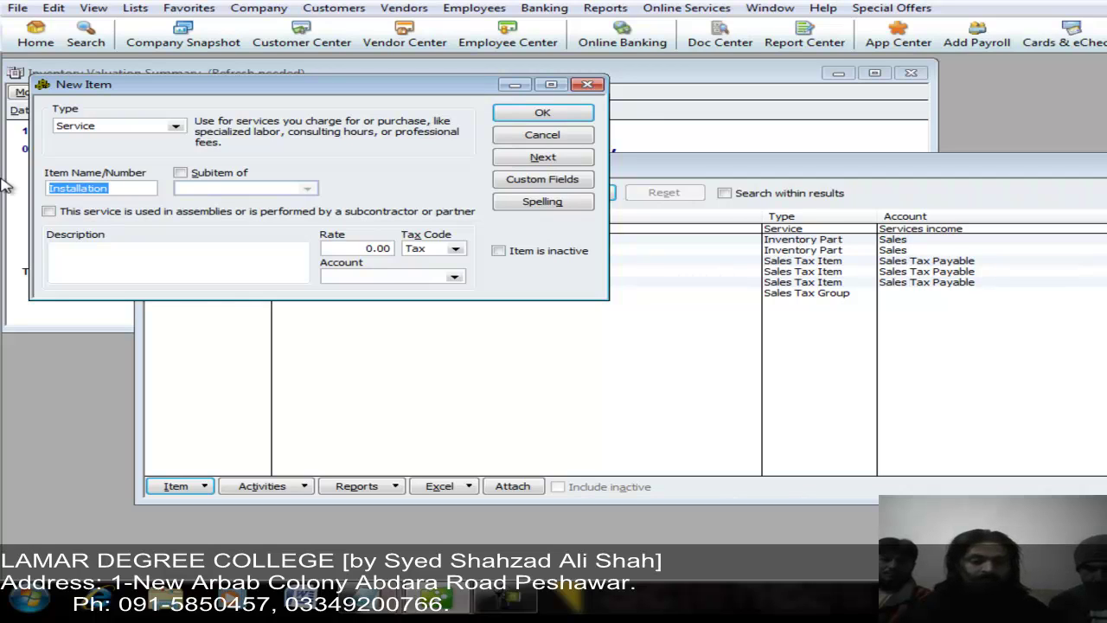
{"action": "left_click", "coordinate": [96, 253]}
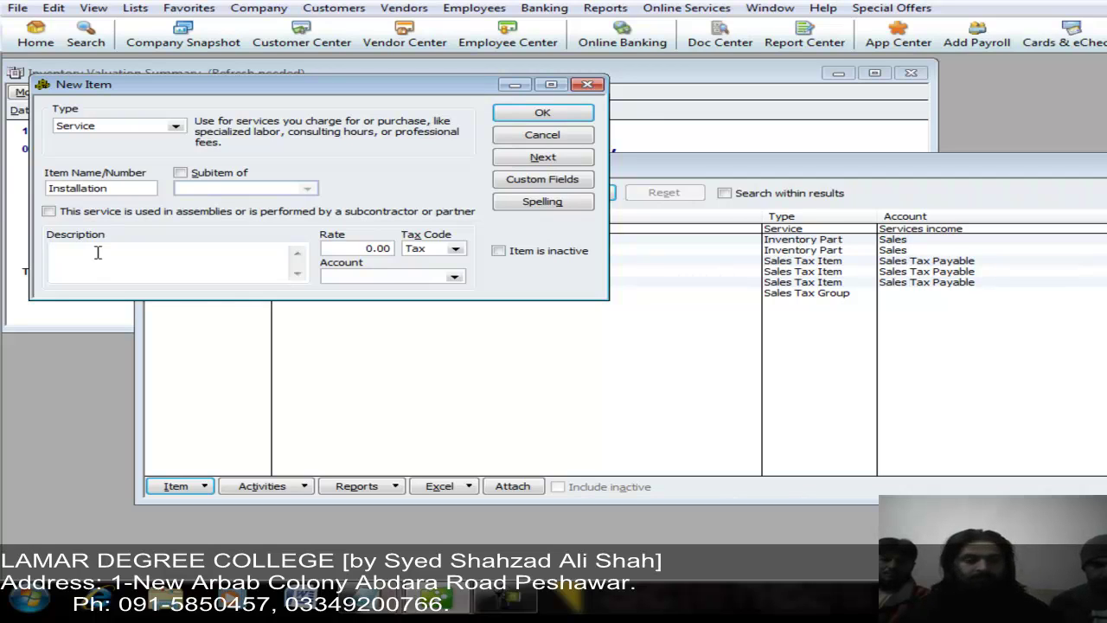
{"action": "key", "text": "ctrl+v"}
- Set the Installation item's rate to 450, assign it to the Services income account, and save it
{"action": "left_click", "coordinate": [381, 249]}
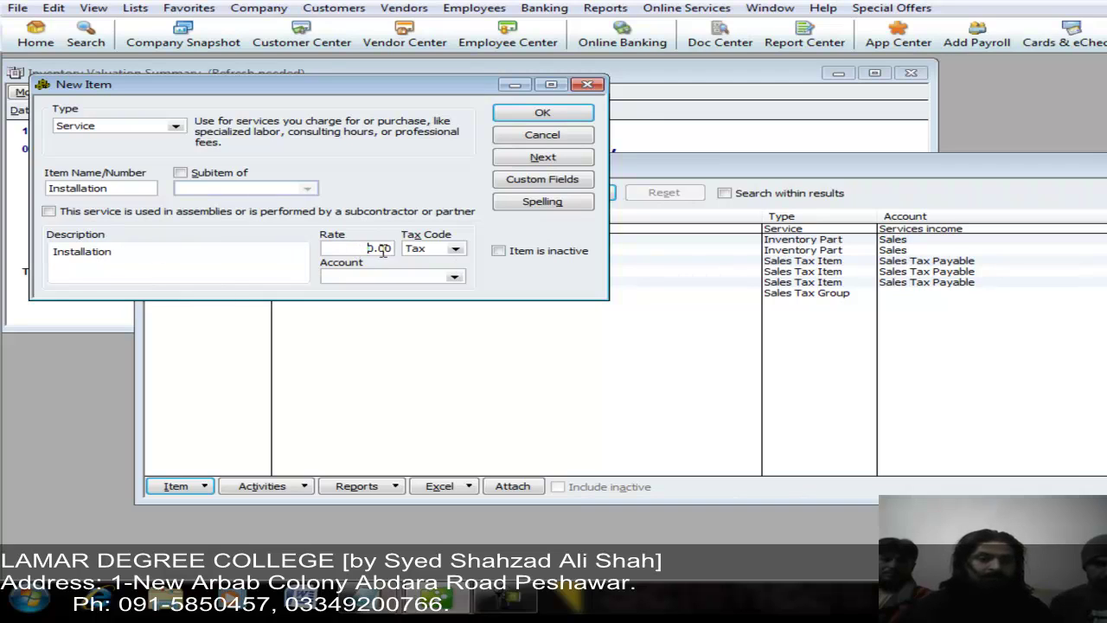
{"action": "type", "text": "450"}
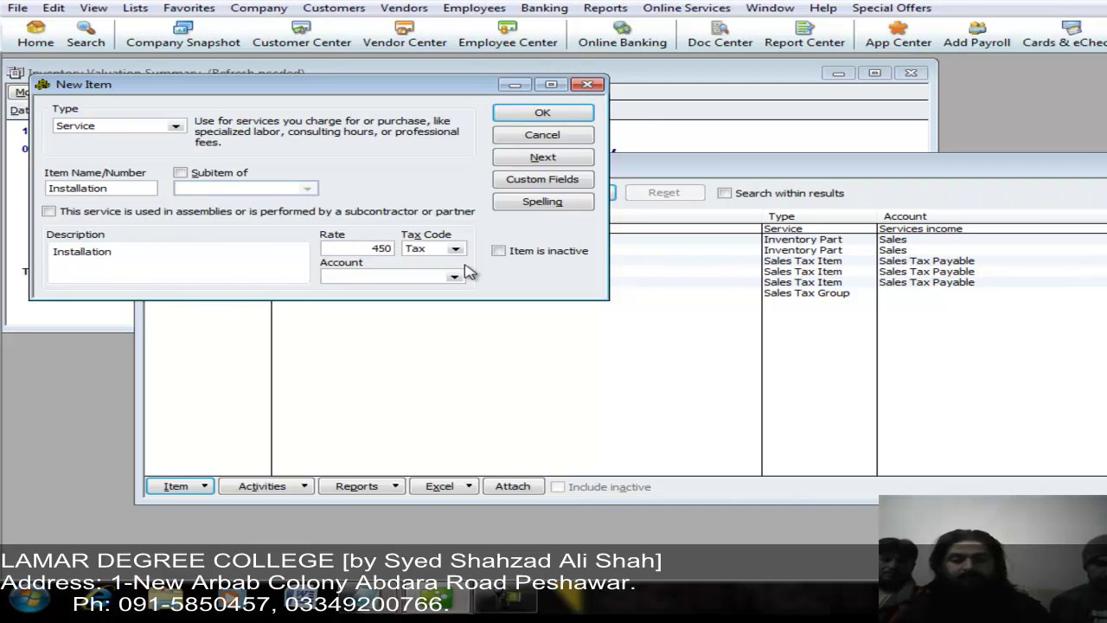
{"action": "key", "text": "Tab"}
{"action": "key", "text": "Tab"}
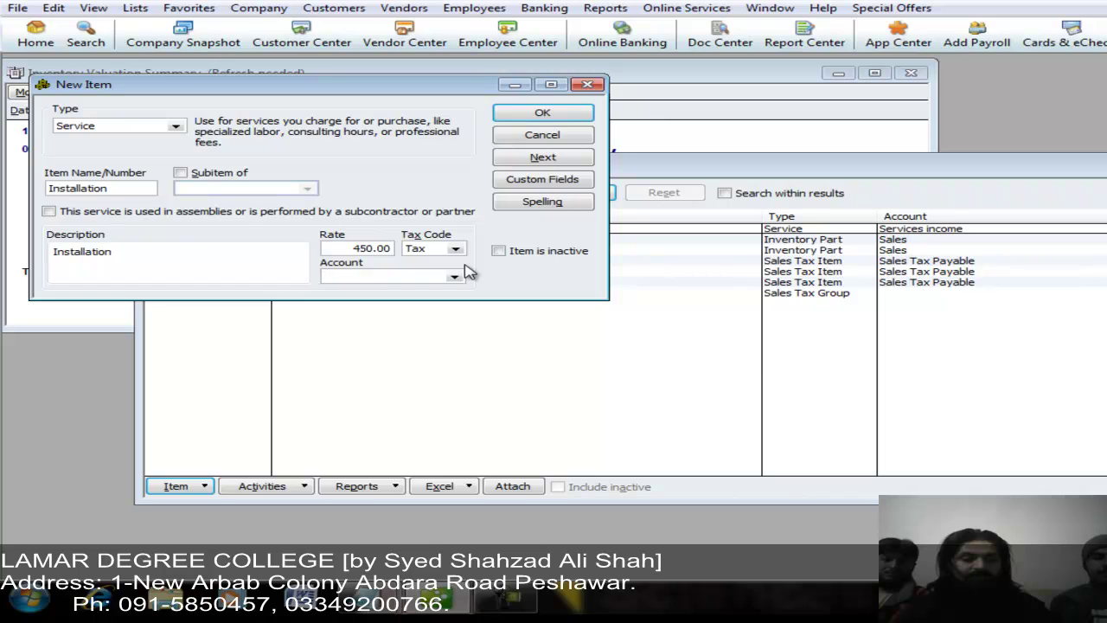
{"action": "type", "text": "Services income"}
{"action": "key", "text": "Tab"}
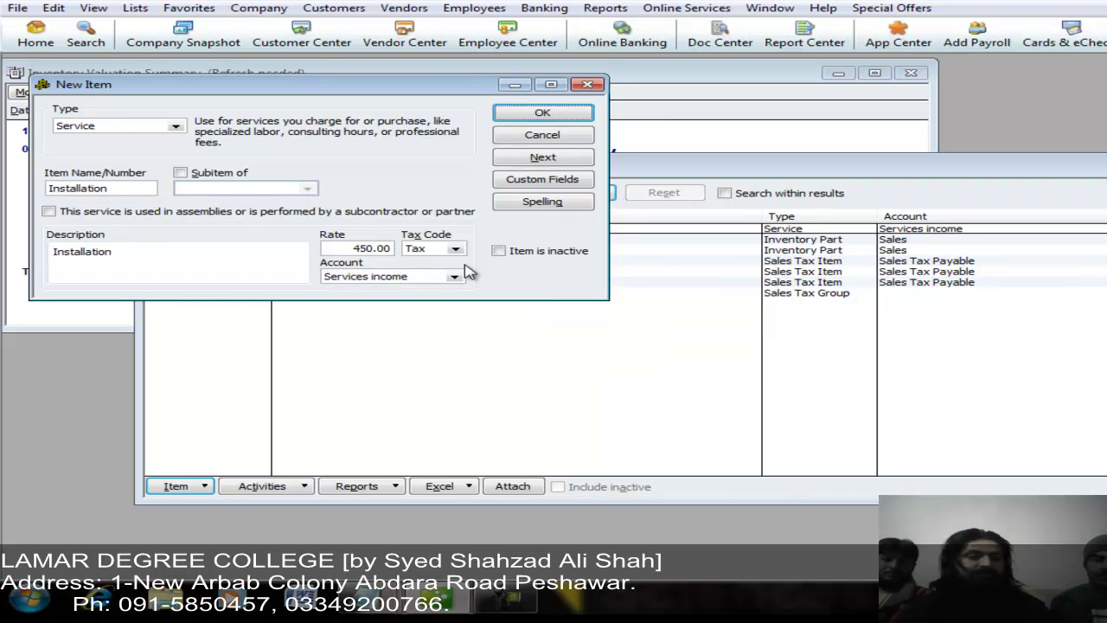
{"action": "left_click", "coordinate": [566, 119]}
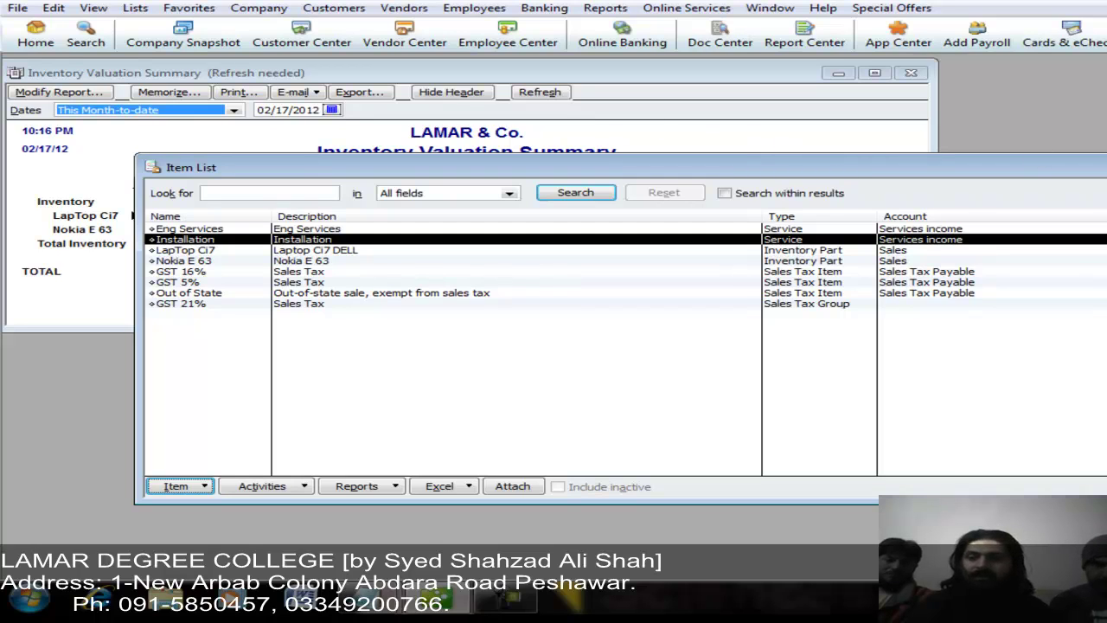
- Close the Item List and Inventory Valuation Summary, and examine the Inventory Asset amount in the Trial Balance for all dates
{"action": "key", "text": "Escape"}
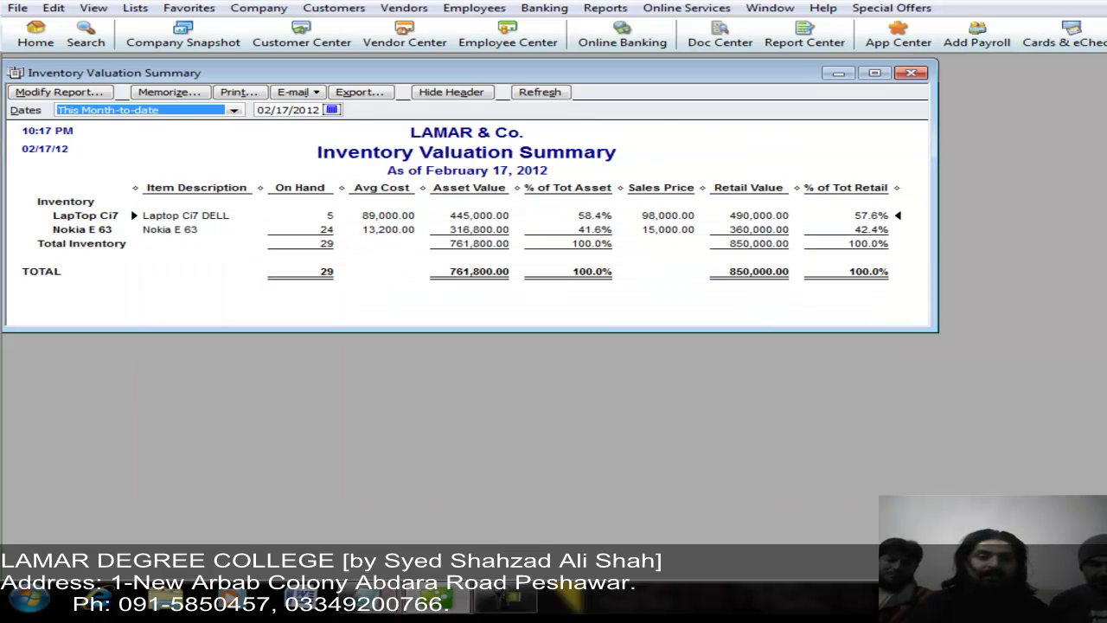
{"action": "left_click", "coordinate": [913, 76]}
{"action": "left_click", "coordinate": [612, 12]}
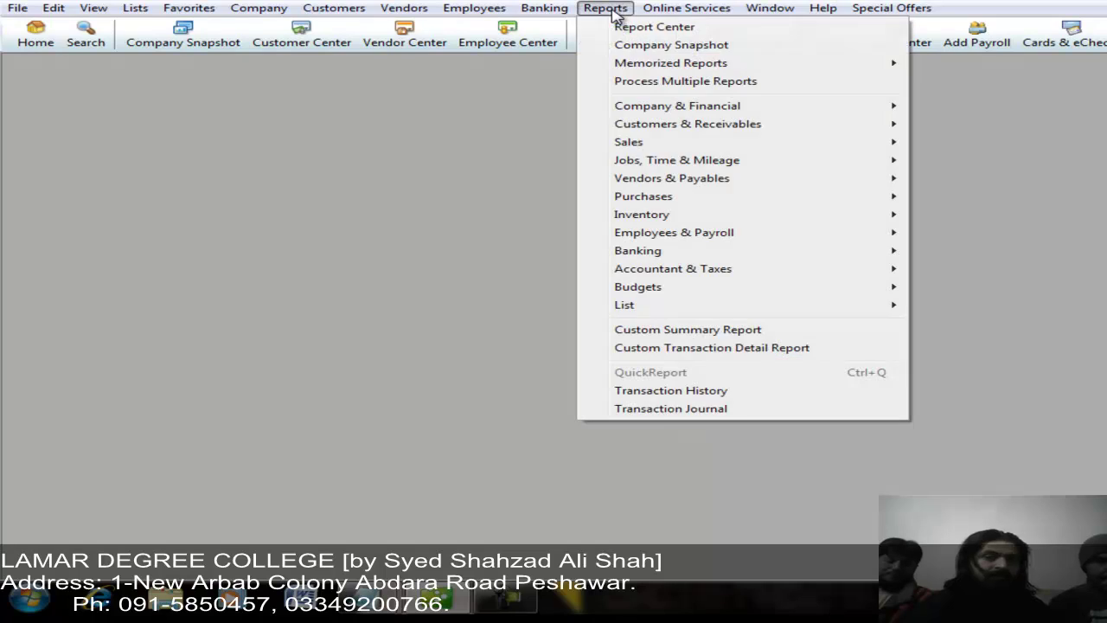
{"action": "mouse_move", "coordinate": [786, 275]}
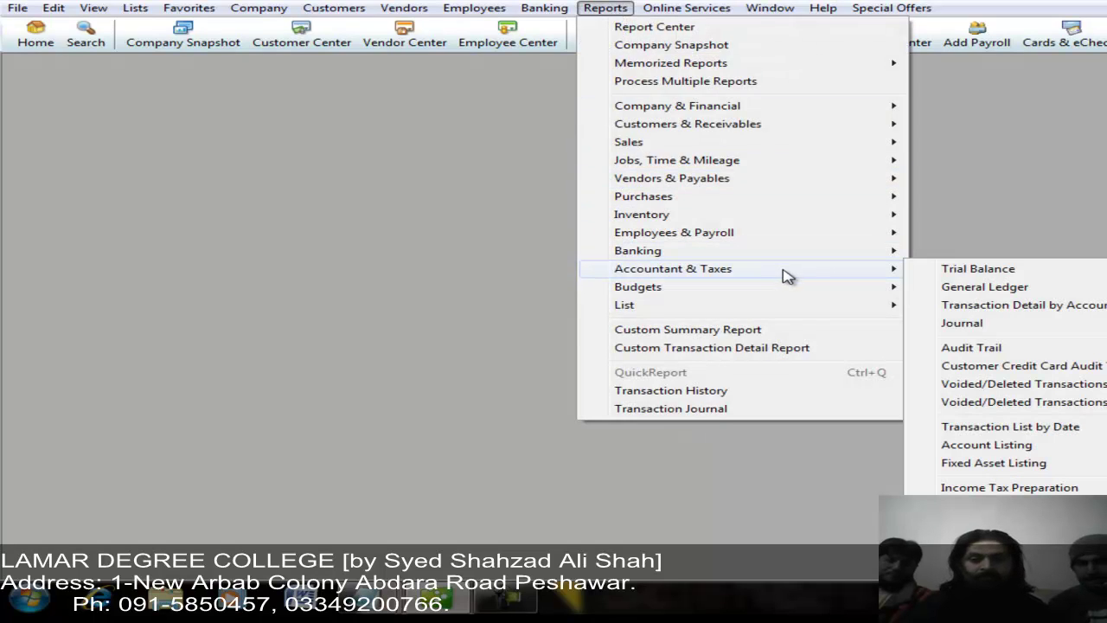
{"action": "left_click", "coordinate": [976, 271]}
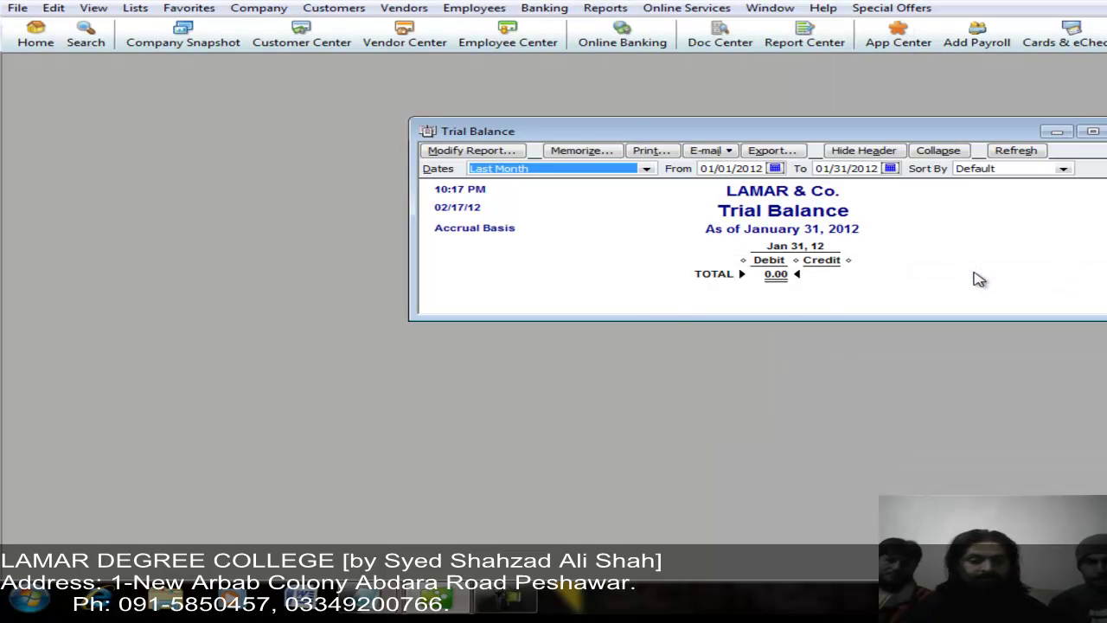
{"action": "key", "text": "a"}
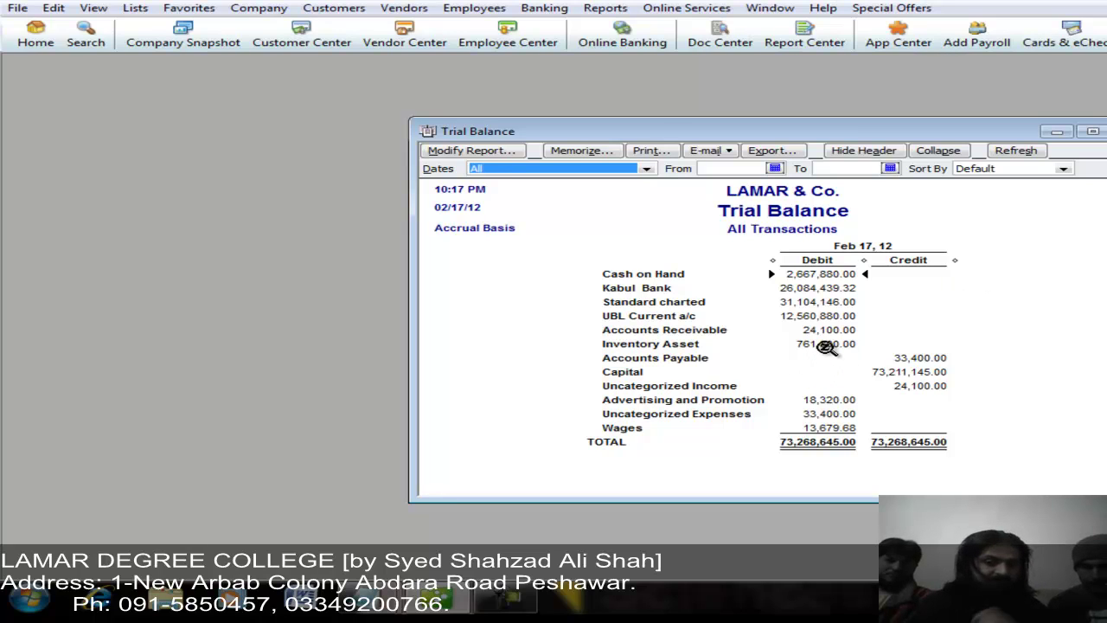
{"action": "left_click", "coordinate": [825, 346]}
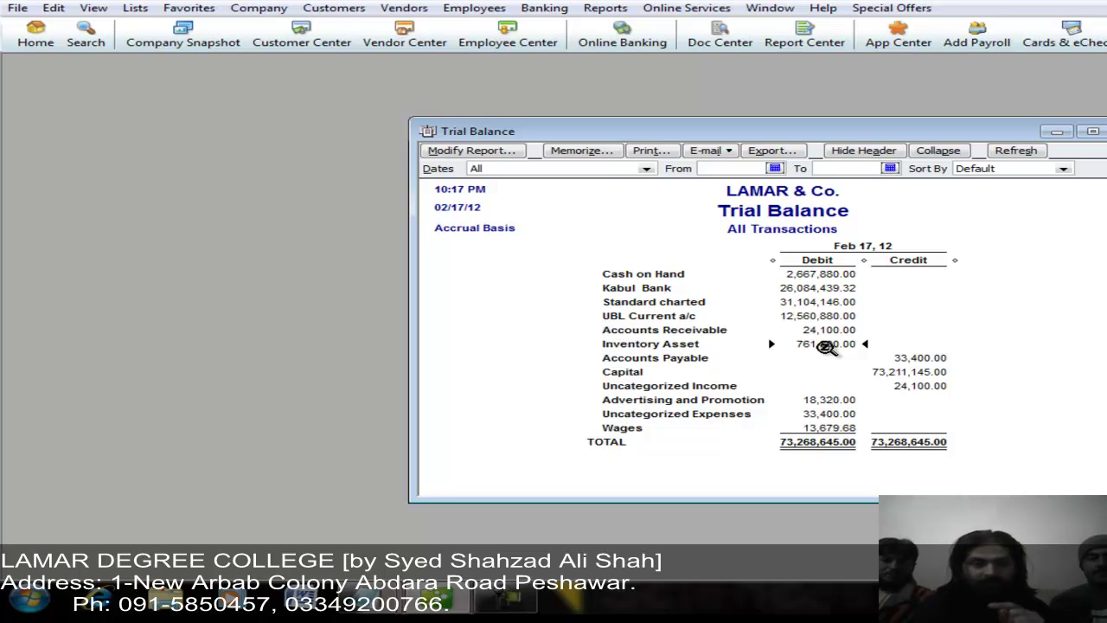
- Examine the transactions behind the Inventory Asset and Uncategorized Expenses amounts in the Trial Balance, closing each detail report
{"action": "double_click", "coordinate": [825, 346]}
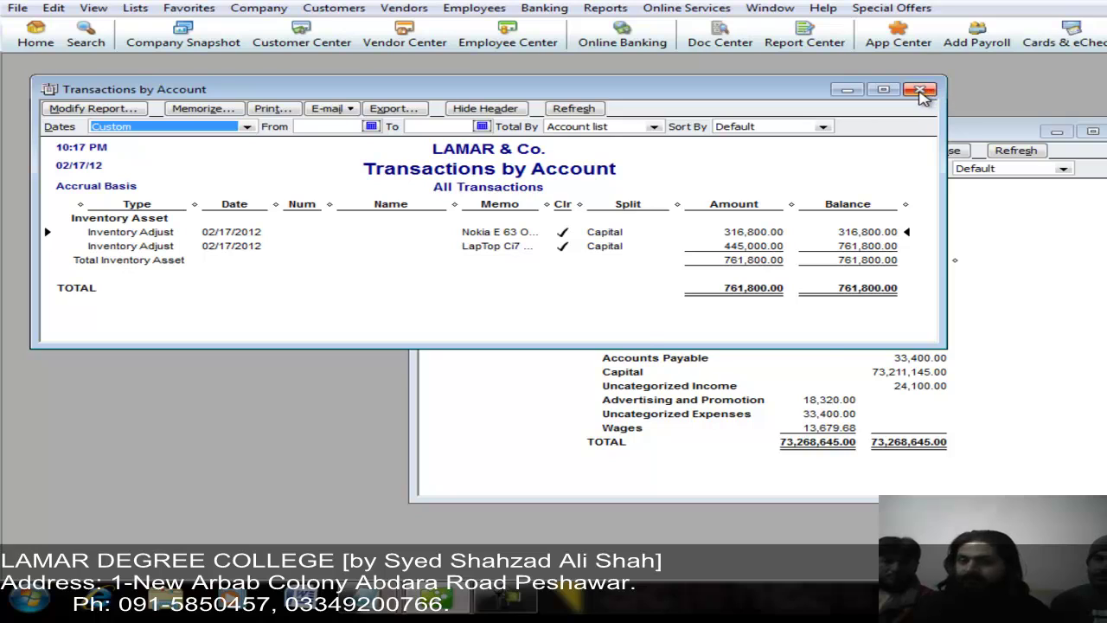
{"action": "left_click", "coordinate": [922, 89]}
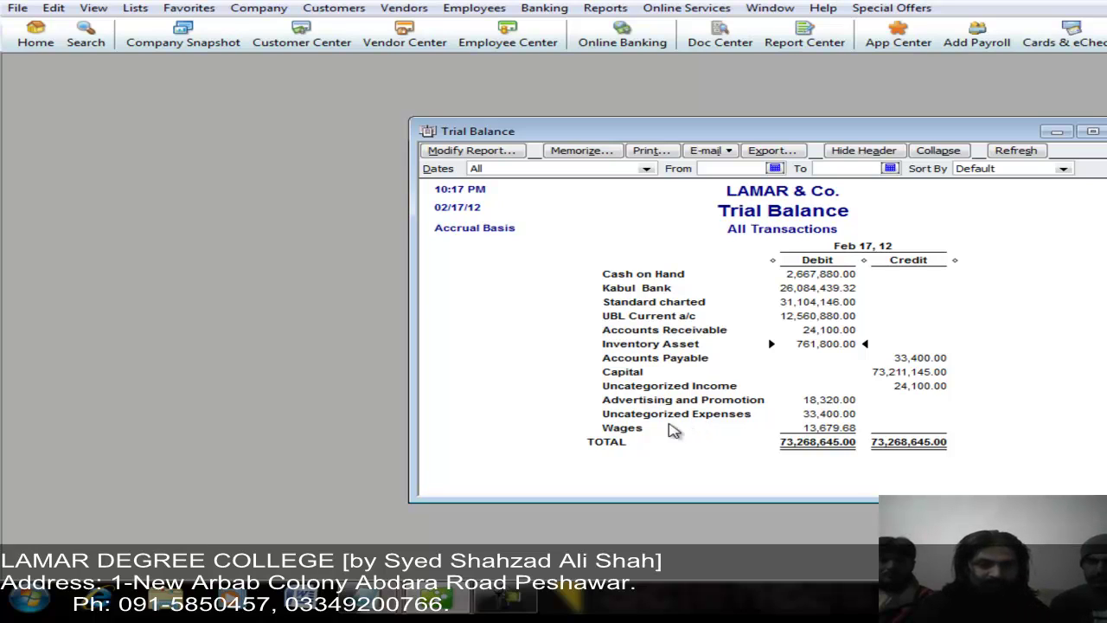
{"action": "double_click", "coordinate": [826, 416]}
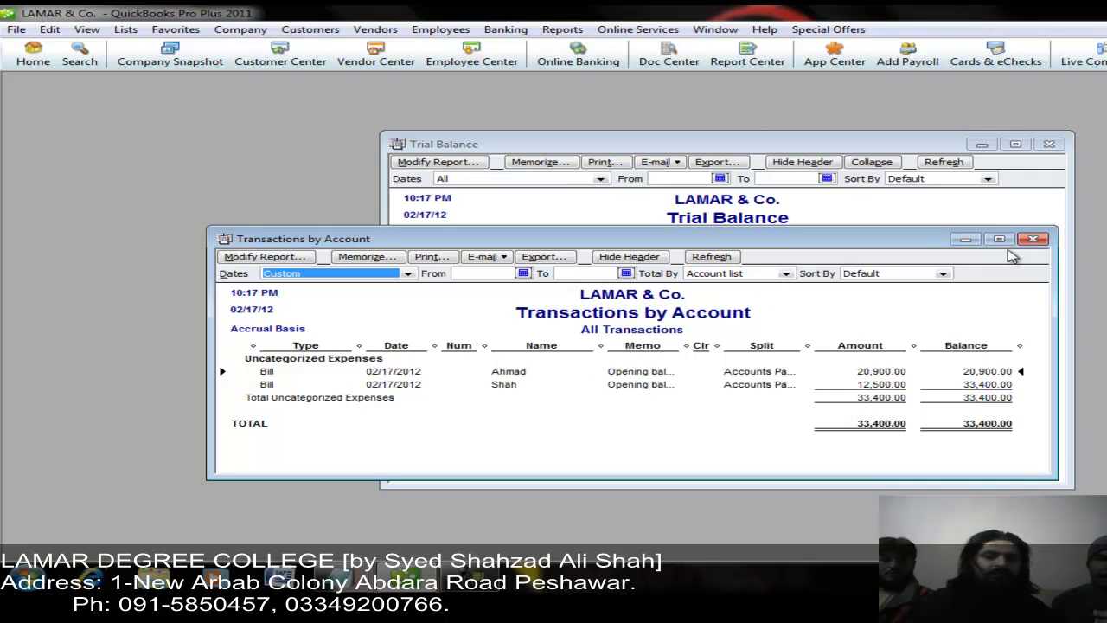
{"action": "left_click", "coordinate": [1031, 240]}
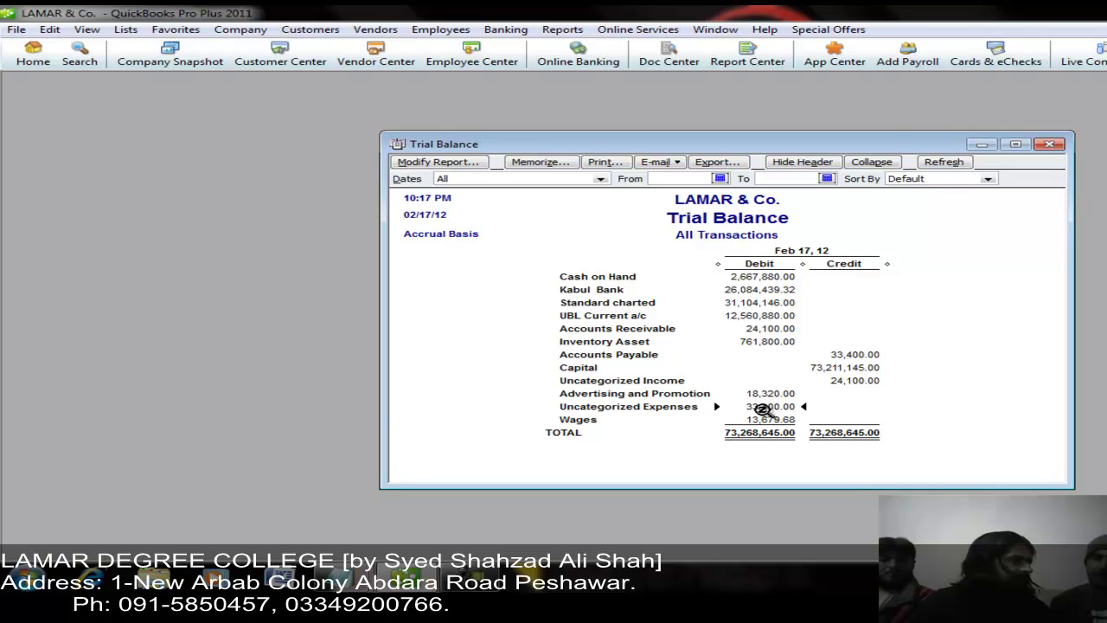
- Examine the transactions behind Uncategorized Income and the PKR customer's record in the Customer Center, closing them and the Trial Balance
{"action": "double_click", "coordinate": [851, 385]}
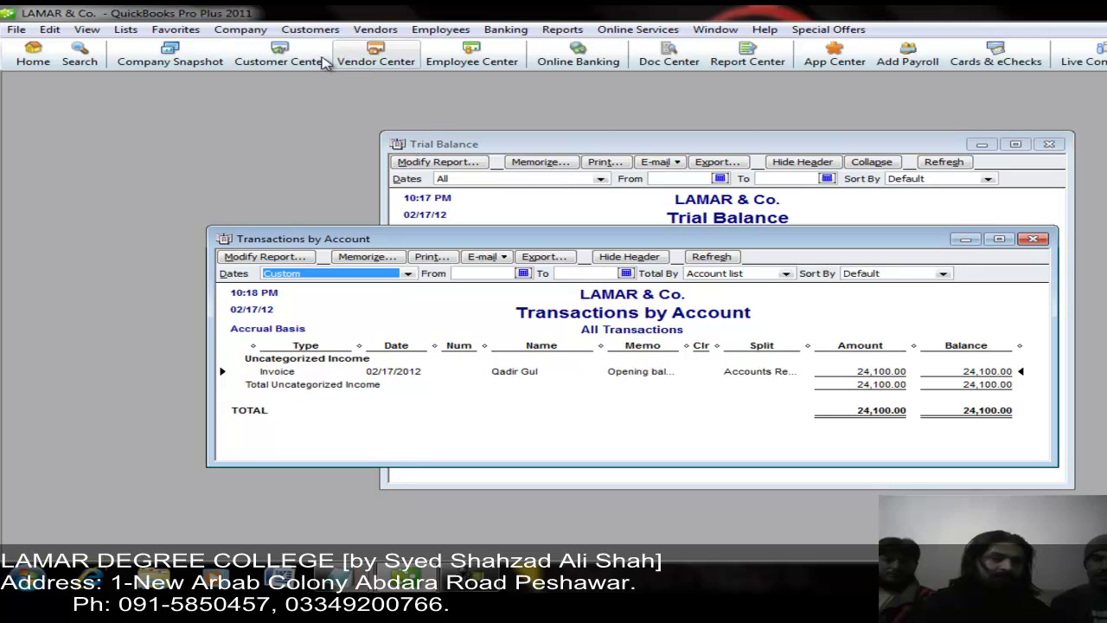
{"action": "left_click", "coordinate": [280, 54]}
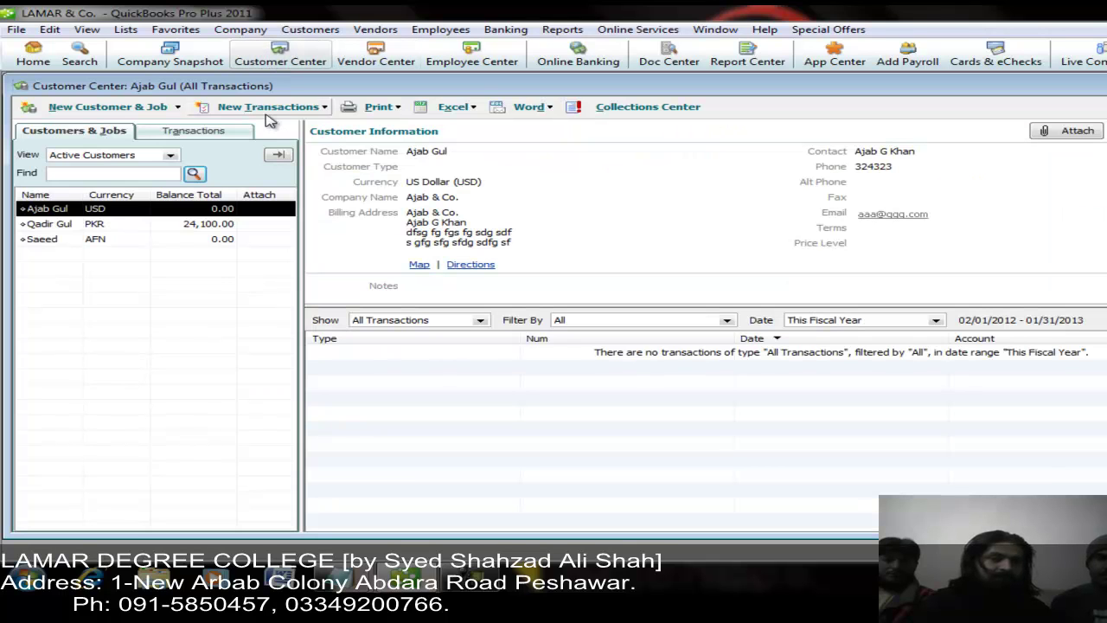
{"action": "left_click", "coordinate": [204, 226]}
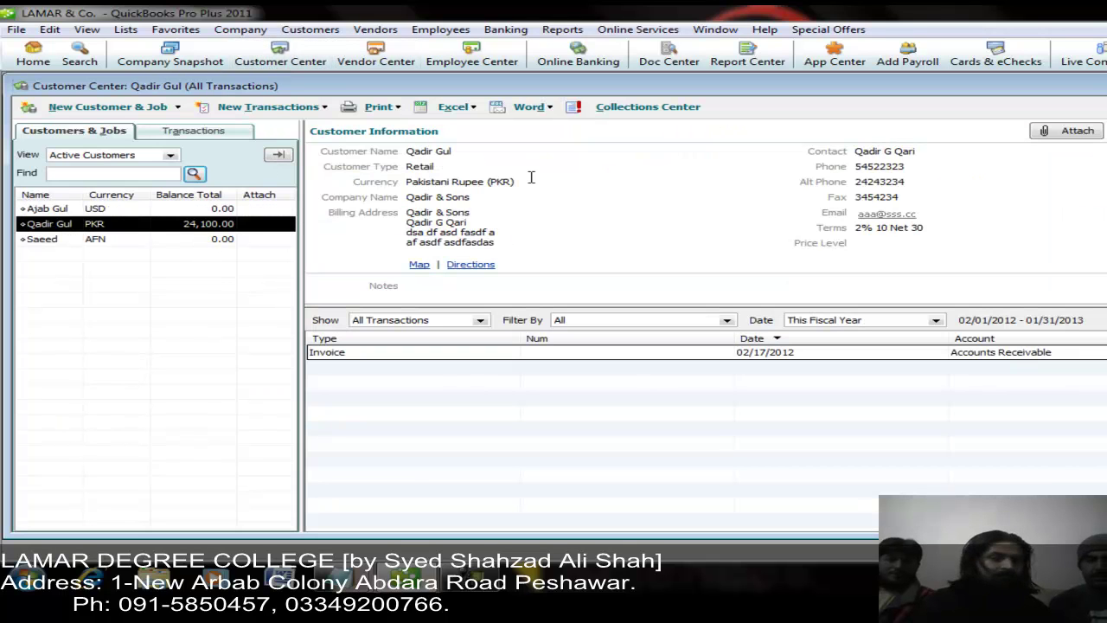
{"action": "key", "text": "Escape"}
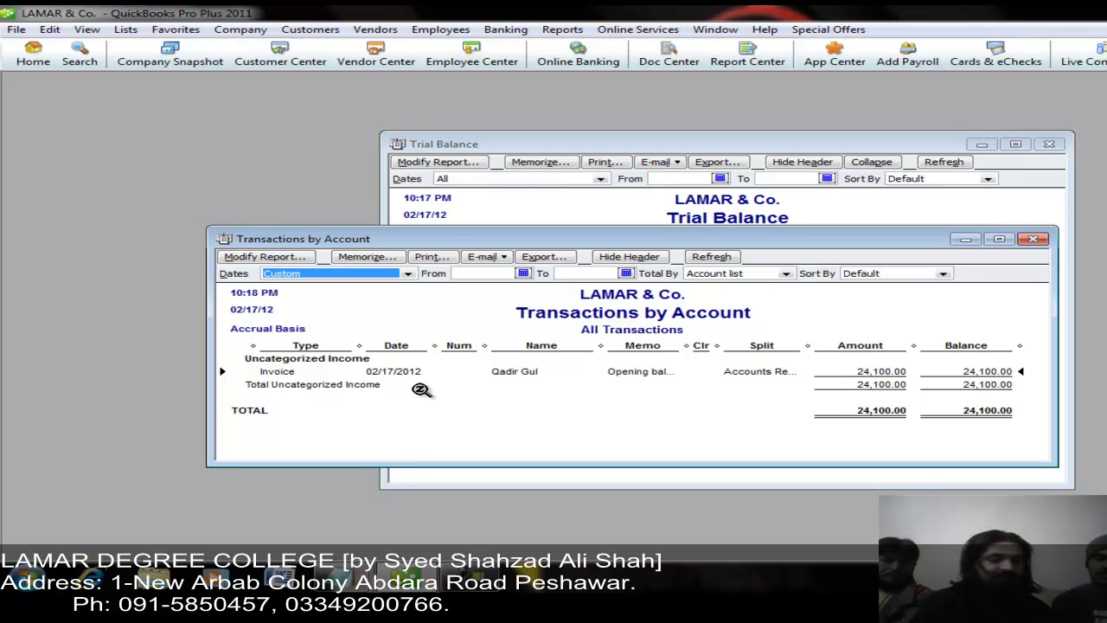
{"action": "left_click", "coordinate": [1033, 240]}
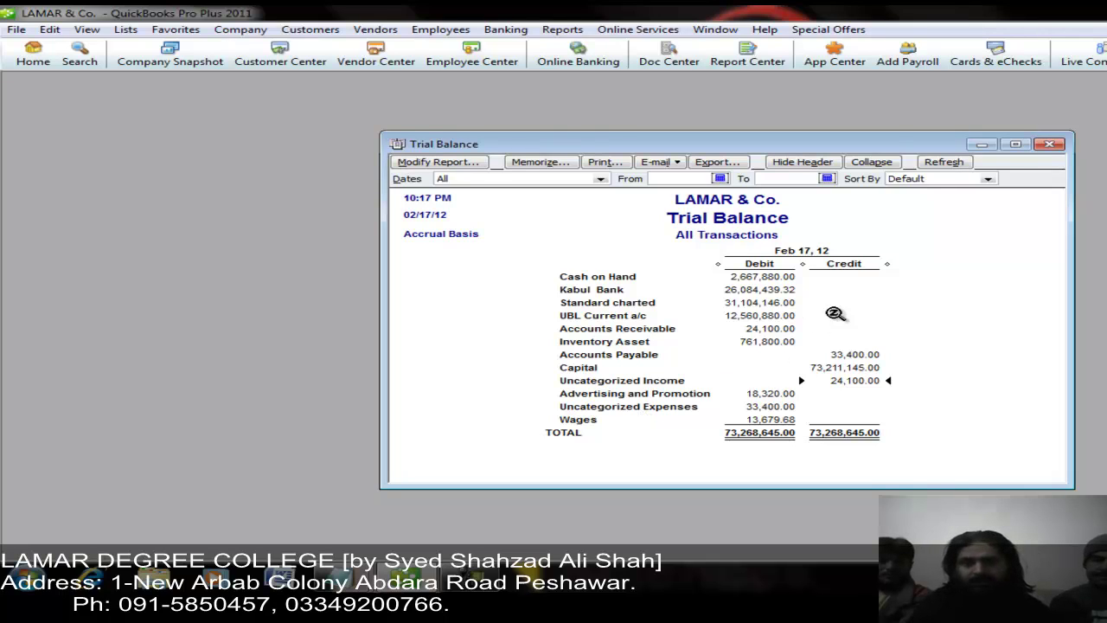
{"action": "left_click", "coordinate": [1048, 144]}
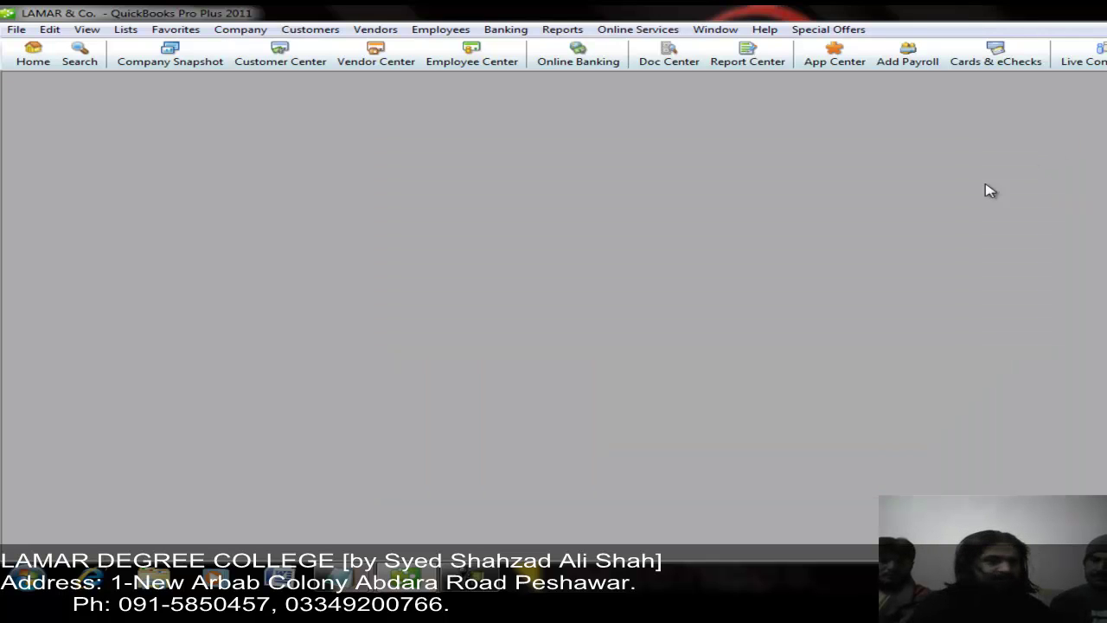